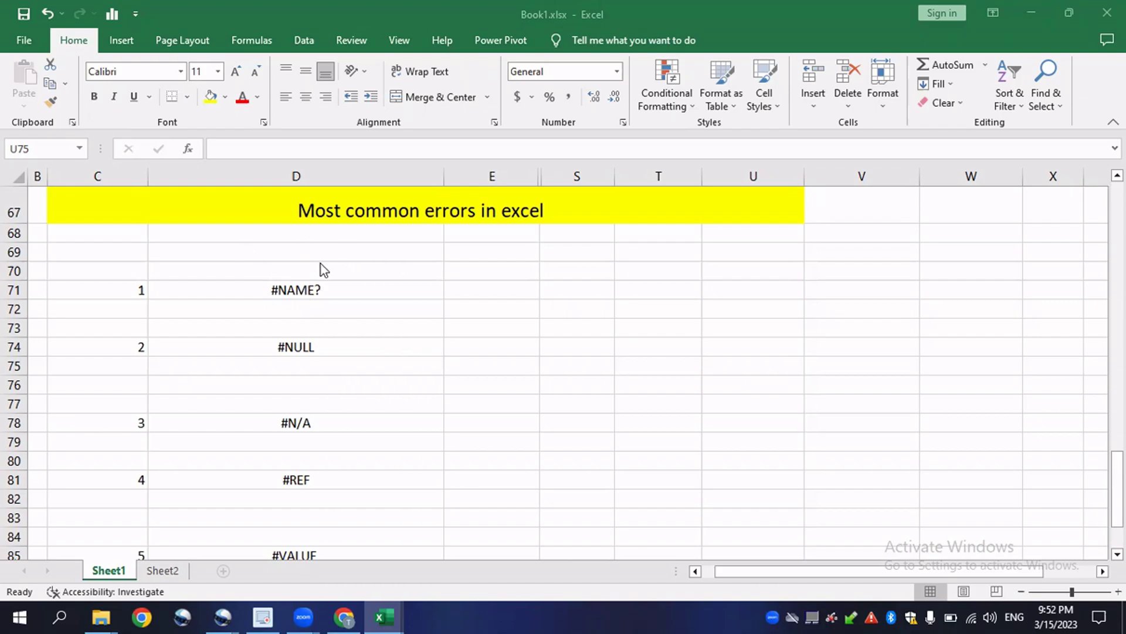
Review the list of common Excel errors in column D, from #NAME? in row 71 down to ###### in row 90.
scroll(419, 346, down, 1)
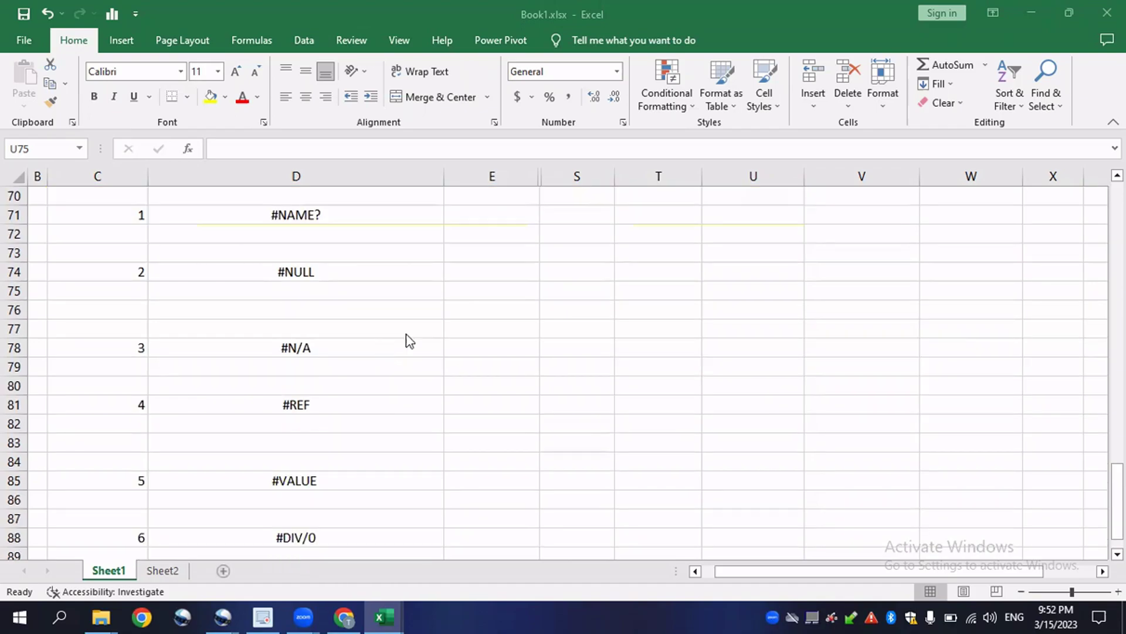
scroll(423, 316, up, 1)
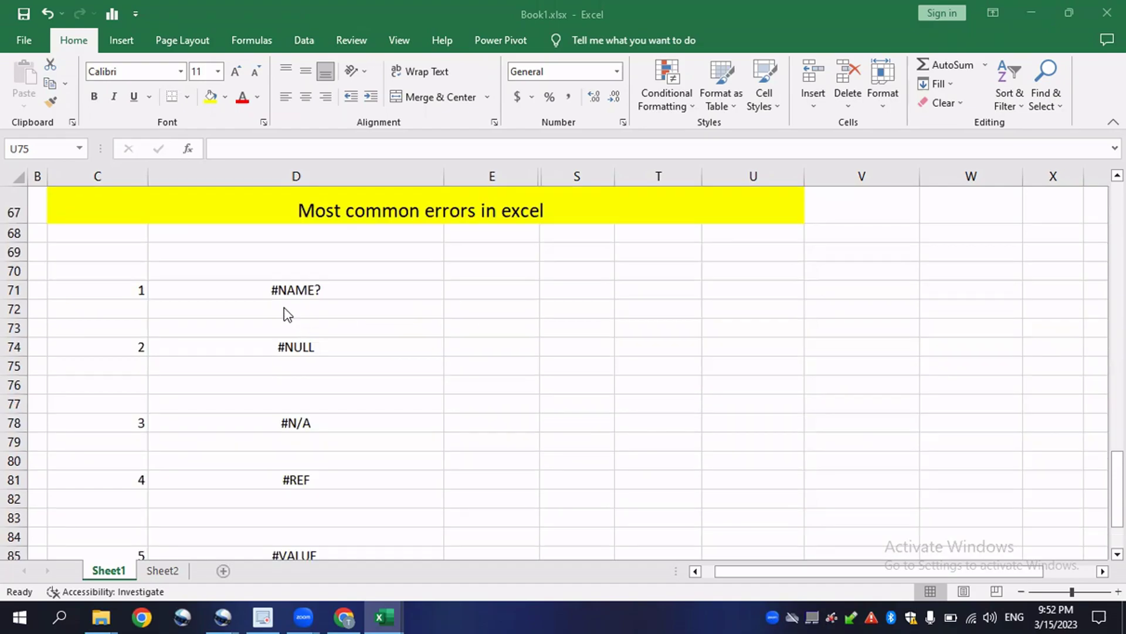
click(309, 306)
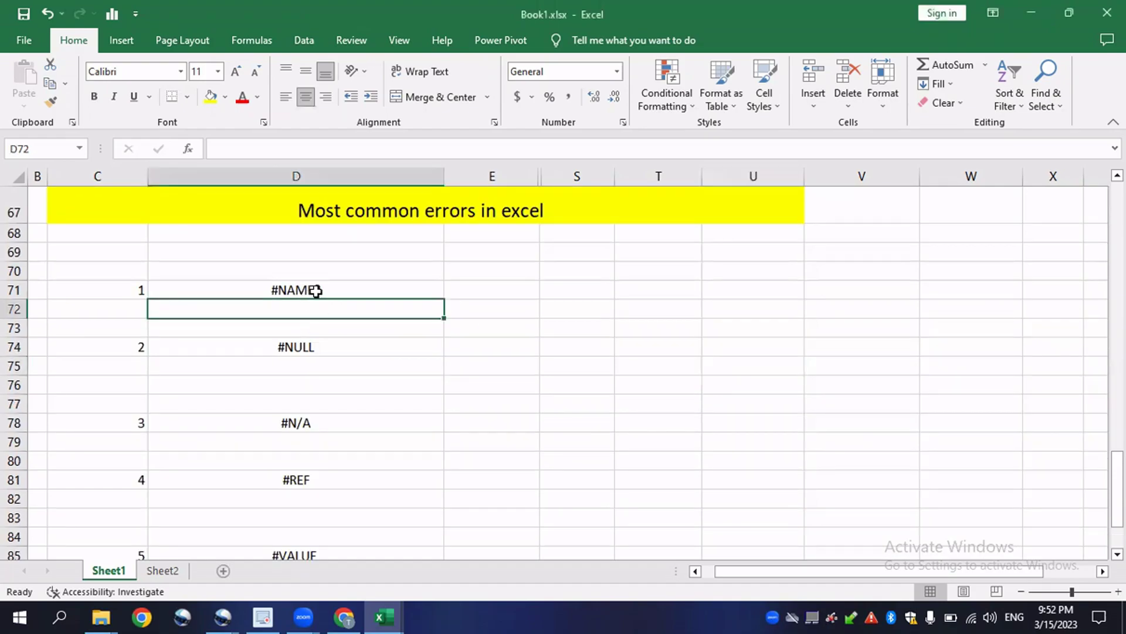
click(315, 291)
scroll(351, 392, down, 2)
click(304, 476)
click(292, 518)
scroll(345, 397, up, 2)
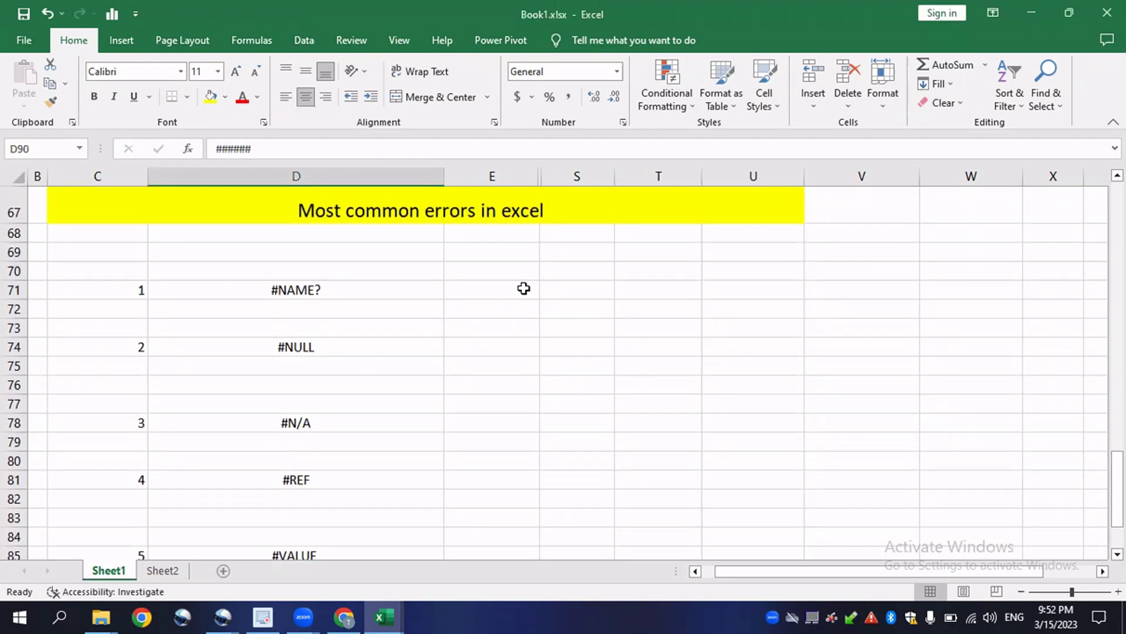
click(519, 290)
click(300, 290)
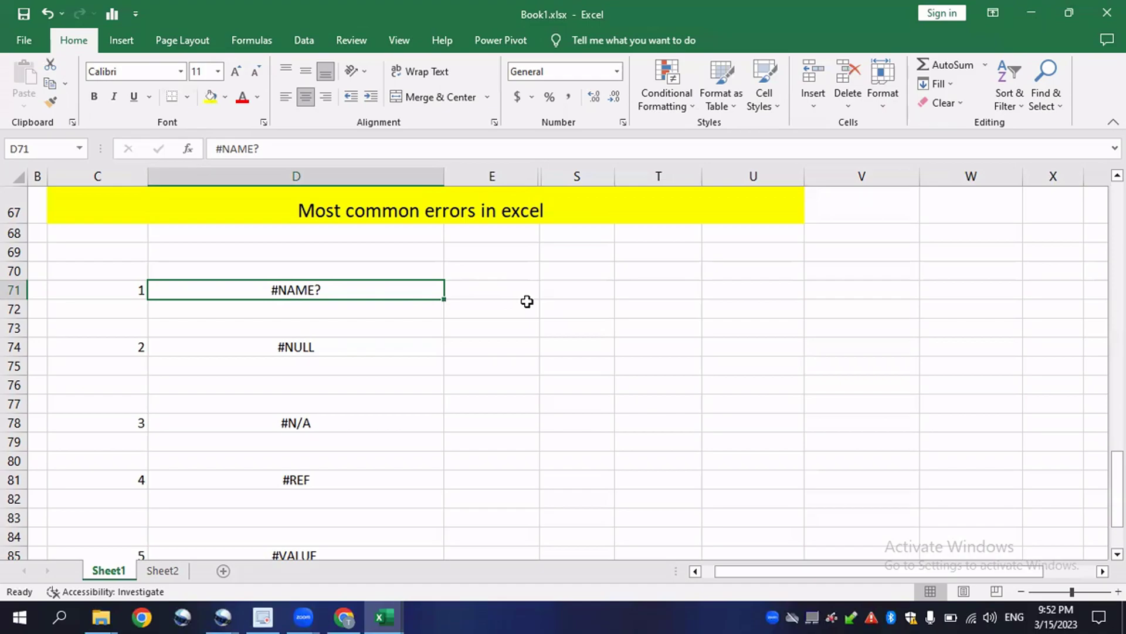
Enter the sample numbers 4 in E71 and 5 in S71 beside the #NAME? entry.
click(505, 290)
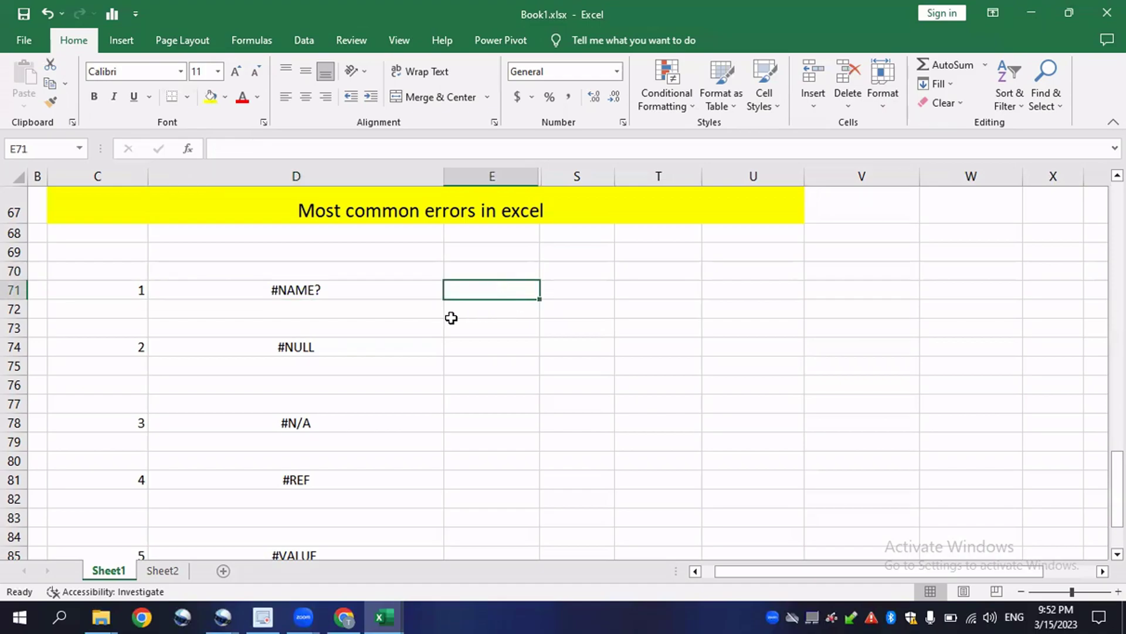
click(560, 284)
click(497, 286)
text(4)
click(579, 286)
text(5)
Enter the formula =SUM(E71+S71) in U71 to add the two sample numbers.
click(717, 288)
click(667, 287)
click(742, 283)
text(=SUM()
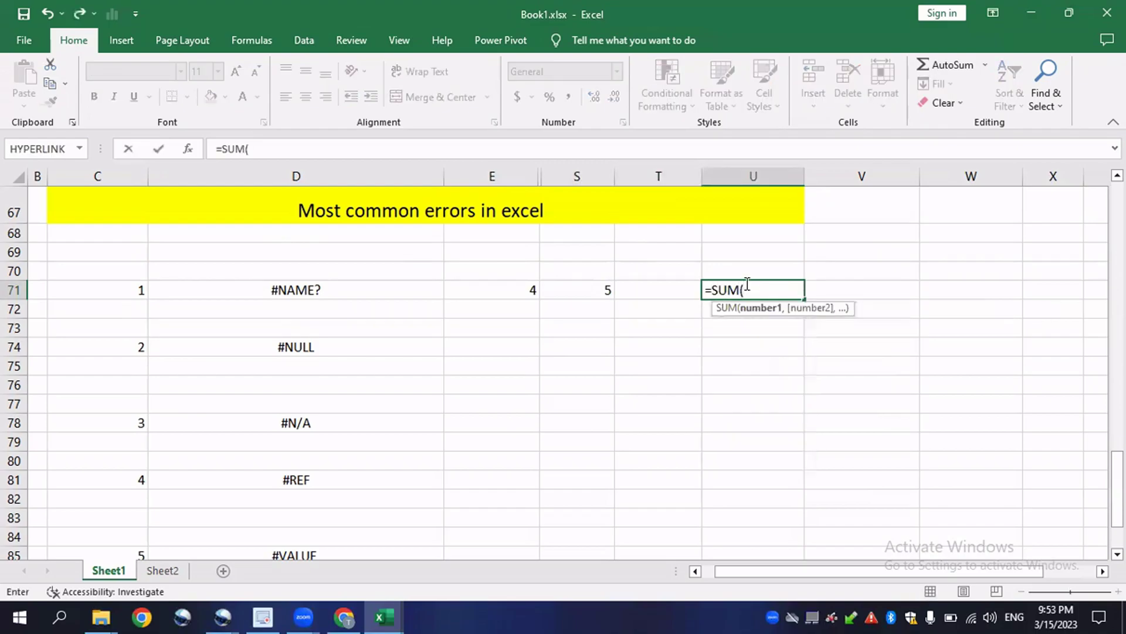
click(472, 290)
text(+)
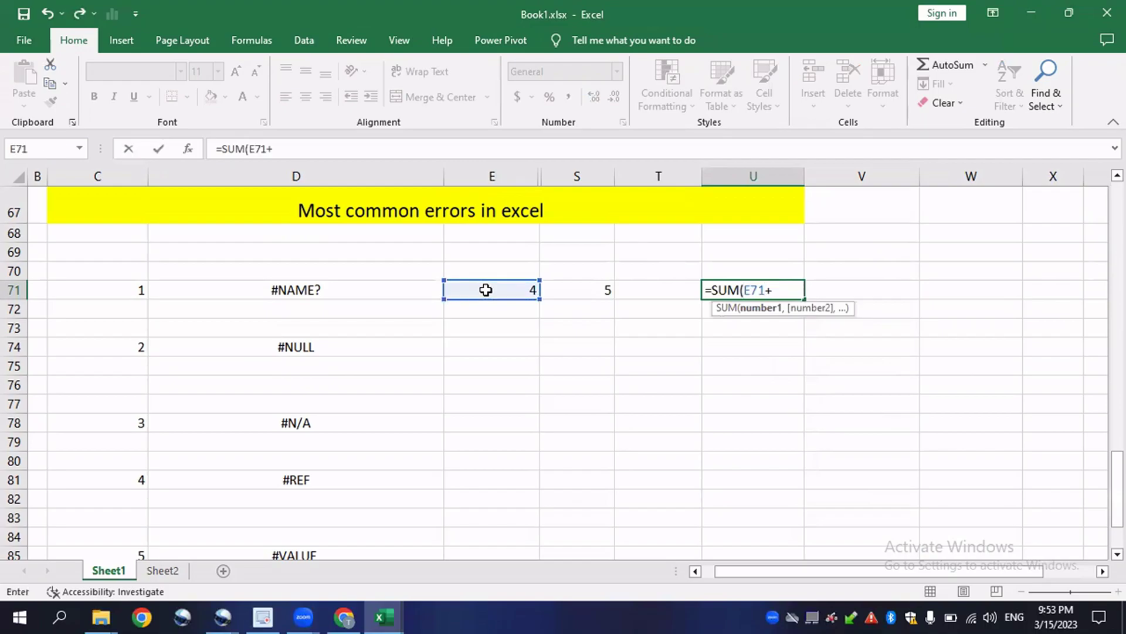
click(584, 288)
text())
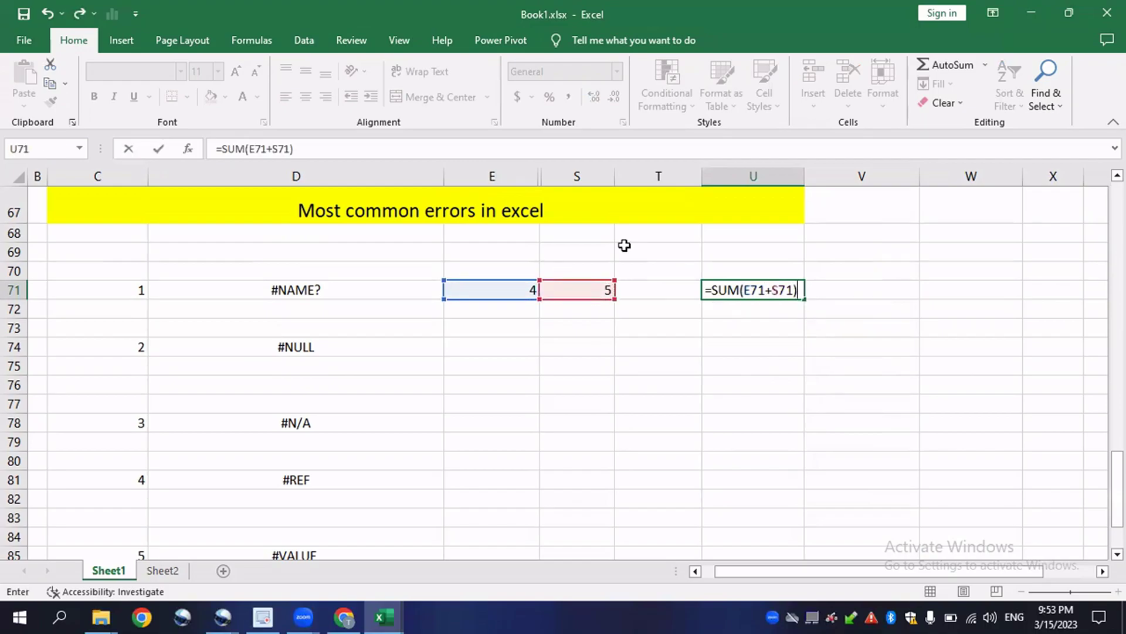
key(Return)
Misspell the function in U71 as =SUMM(E71+S71) to demonstrate the #NAME? error, and inspect the formula.
click(780, 290)
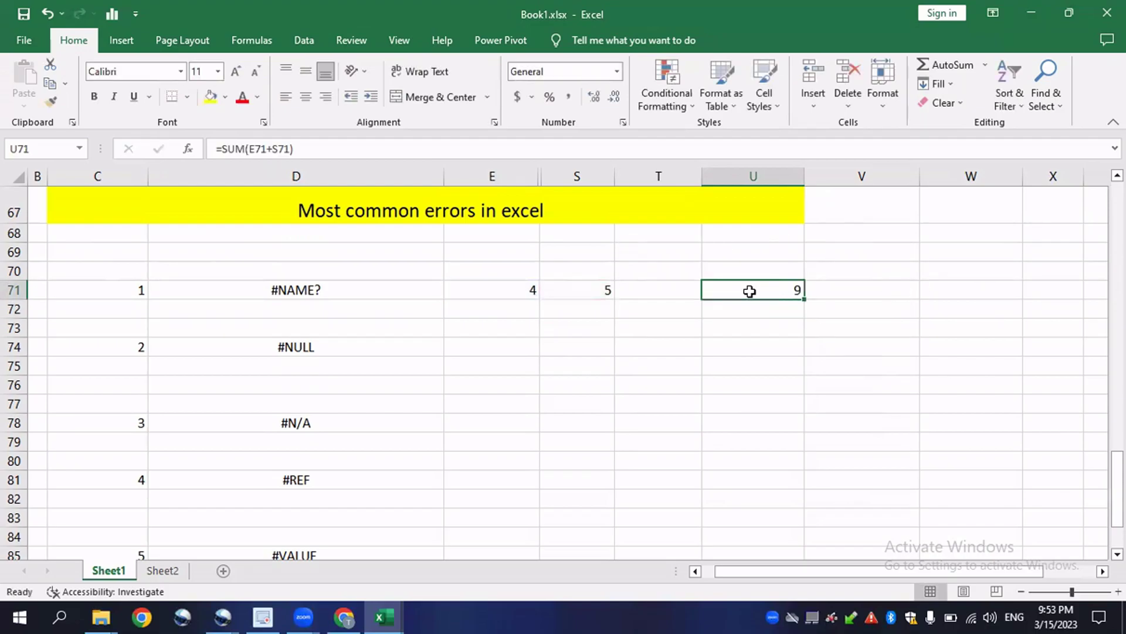
double_click(746, 289)
click(742, 287)
text(M)
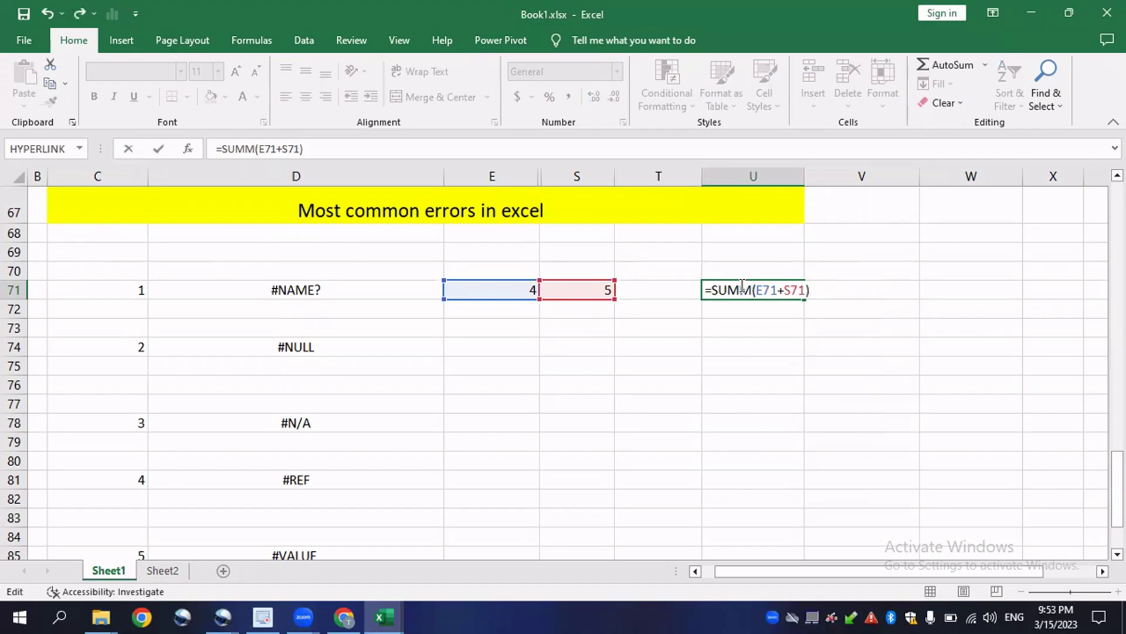
key(Return)
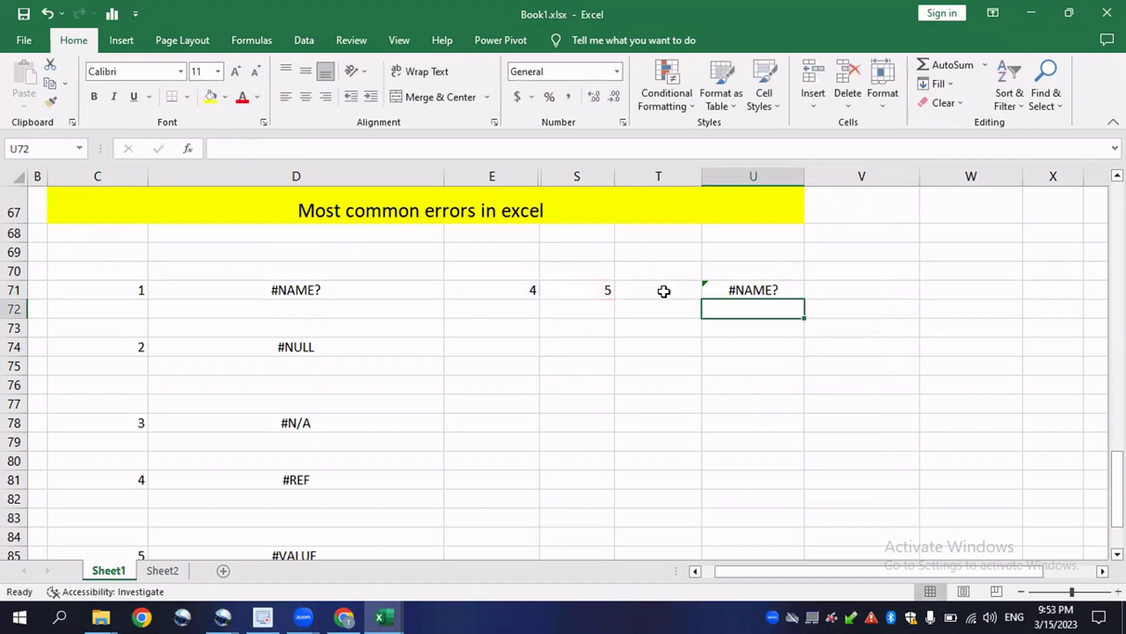
double_click(757, 287)
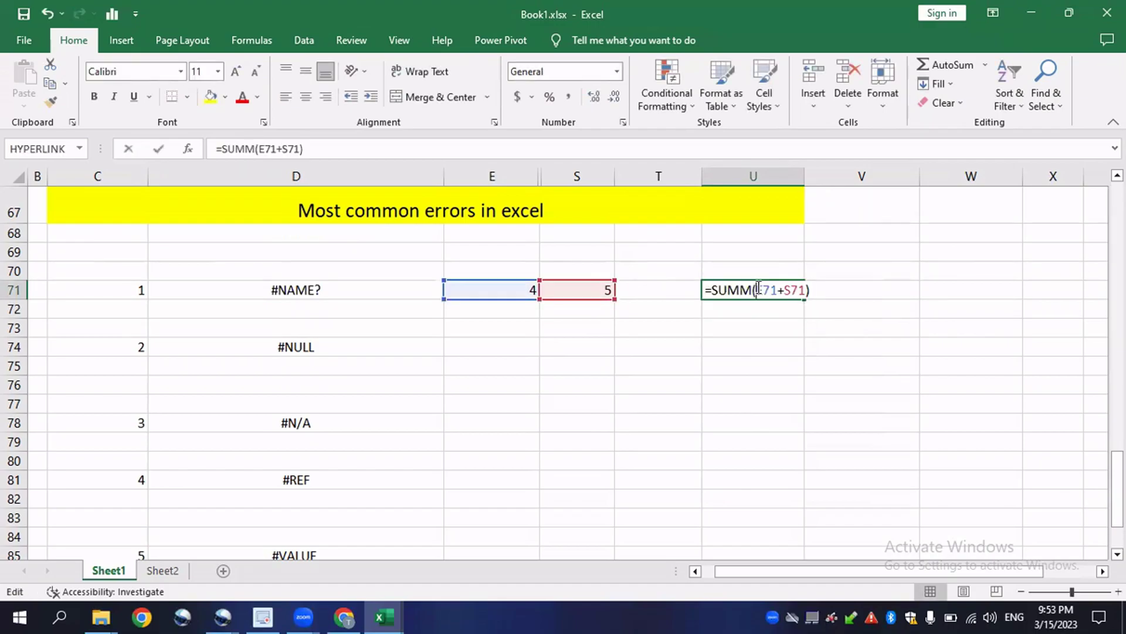
key(Escape)
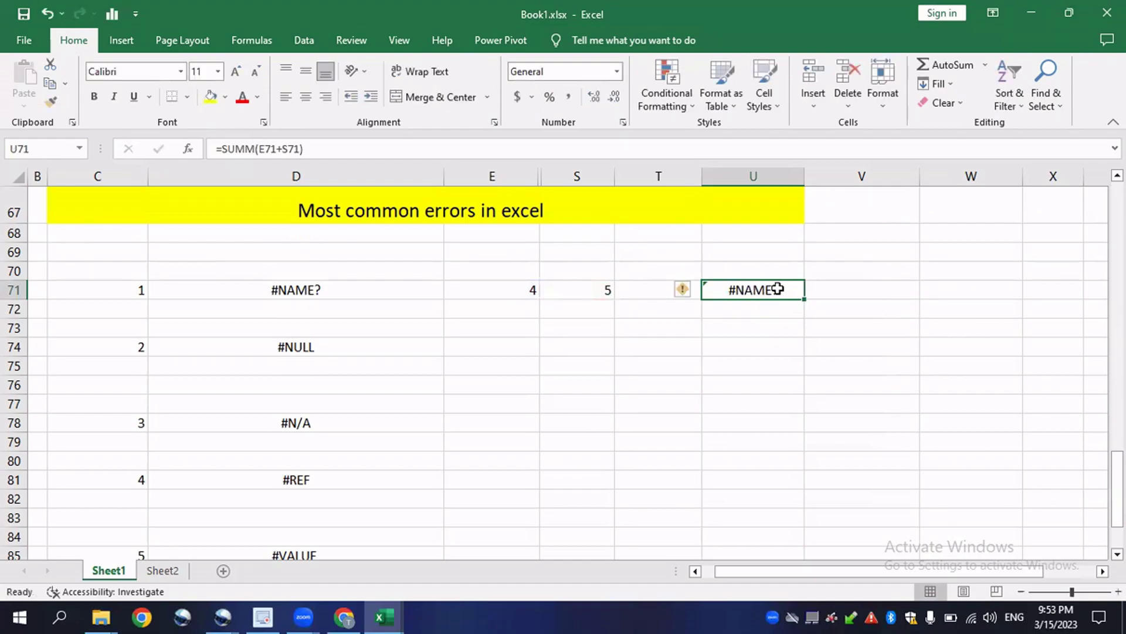
Correct the function name in U71 to SUM and multiply the two cells, giving =SUM(E71*S71).
double_click(777, 288)
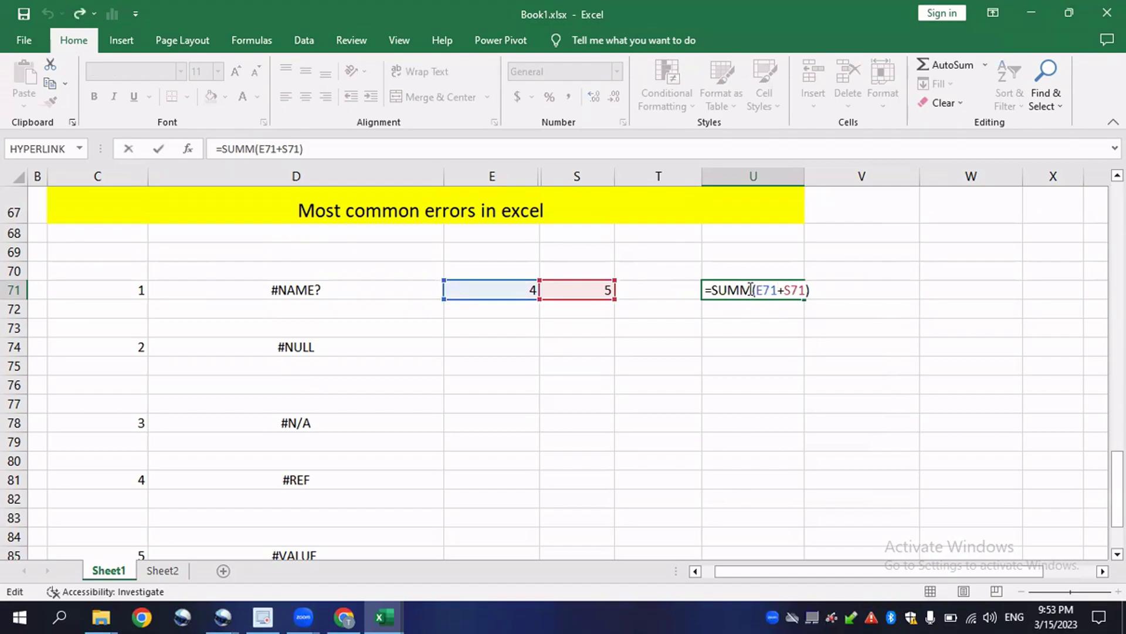
key(BackSpace)
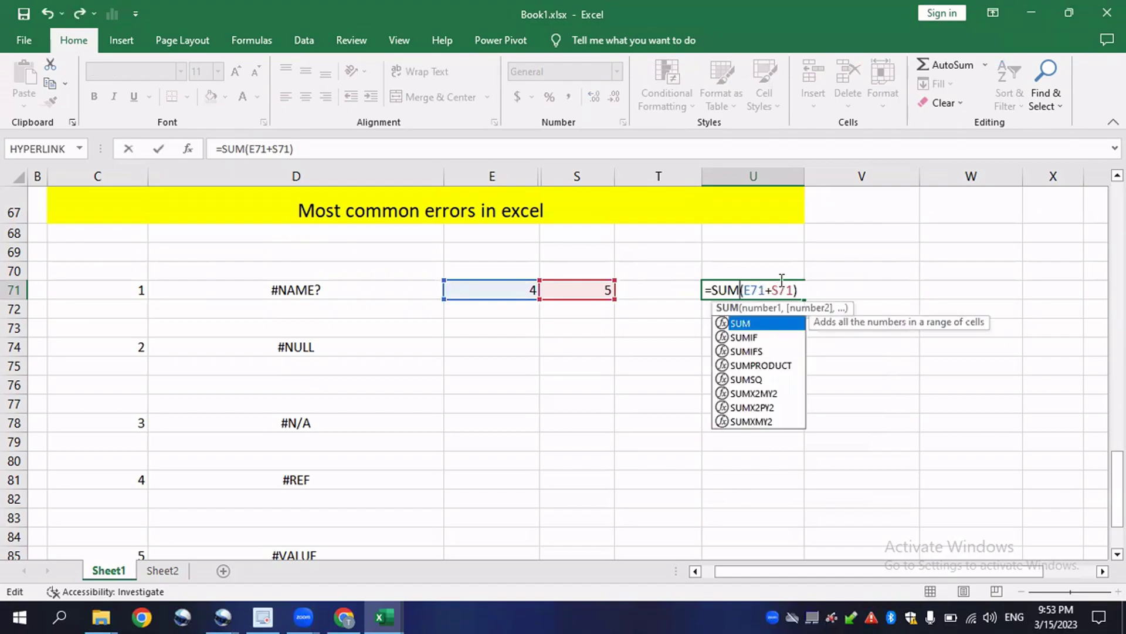
click(773, 289)
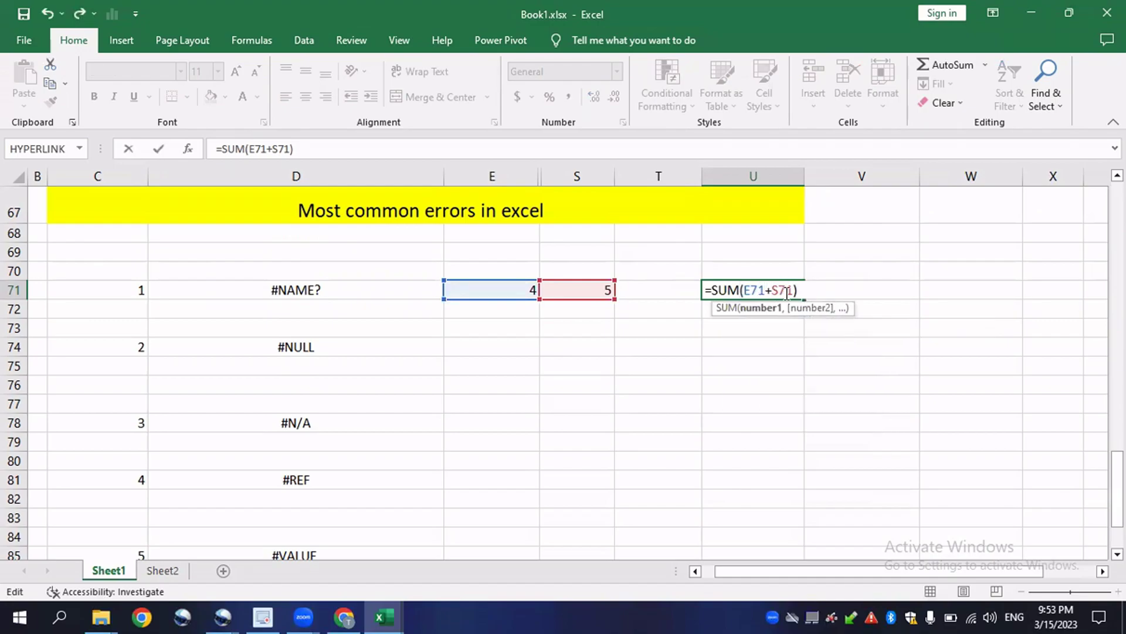
key(BackSpace)
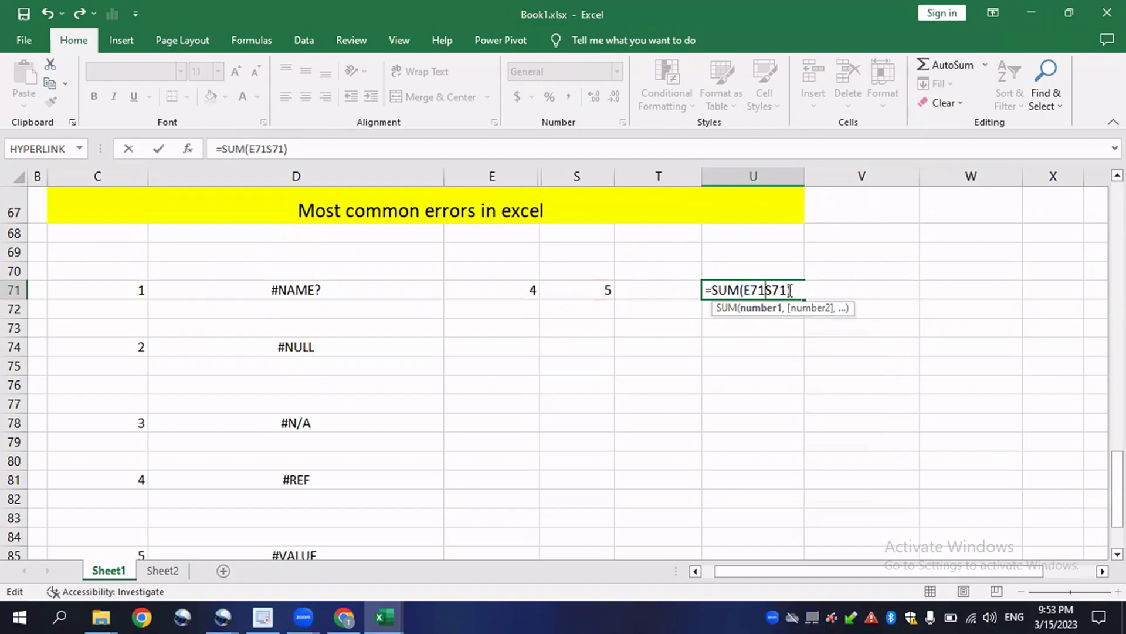
text(*)
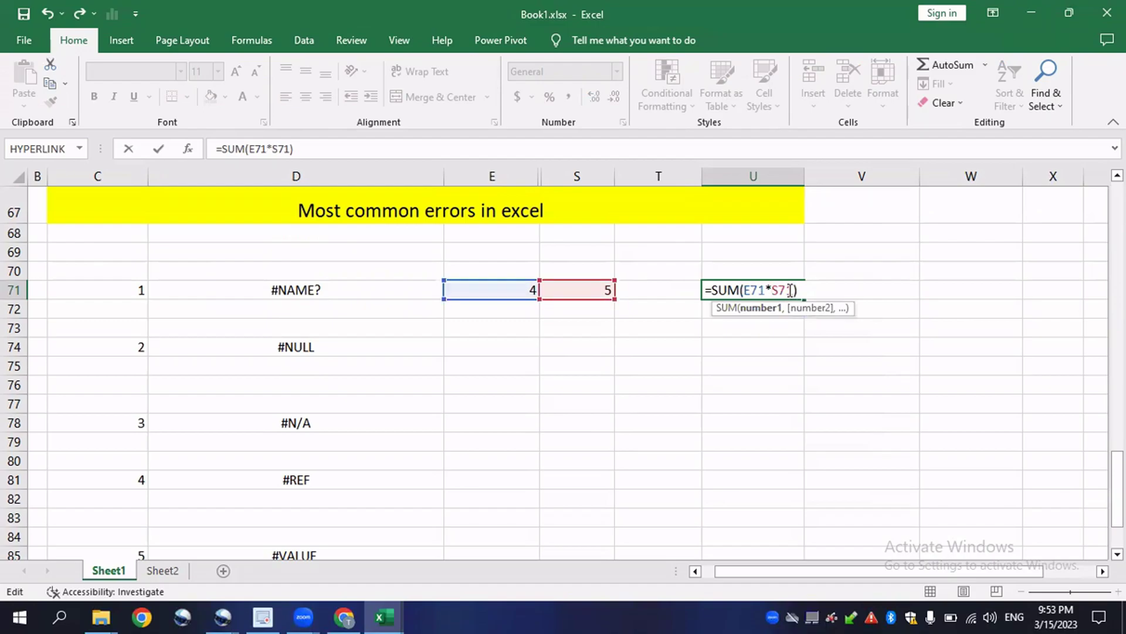
key(Return)
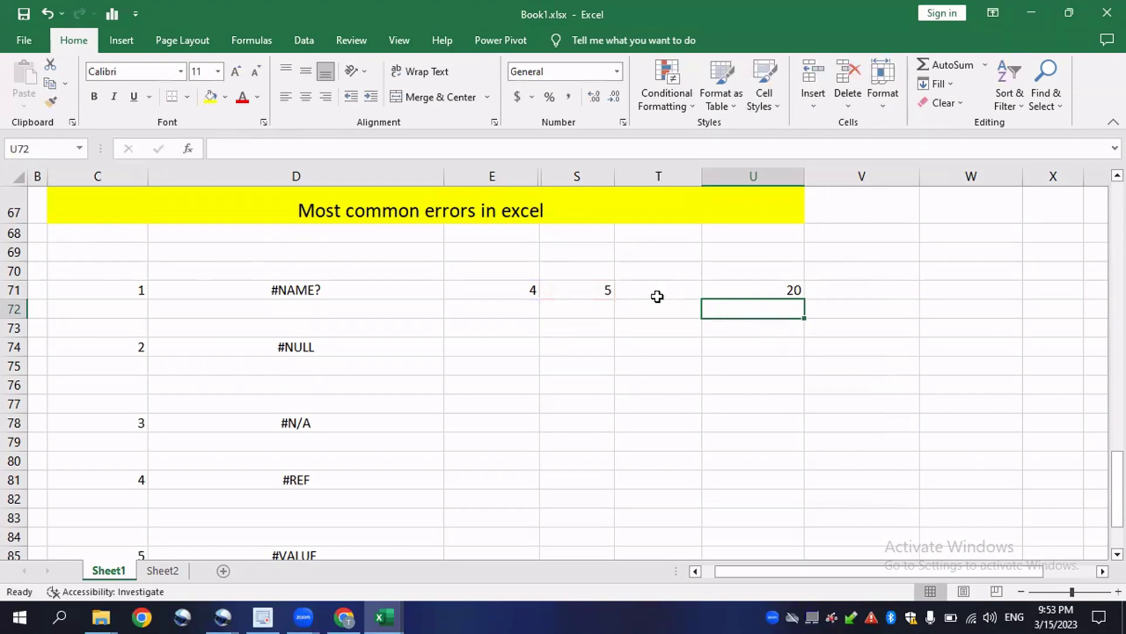
Replace the multiplication operator in U71 with the letter X, giving =SUM(E71XS71), and inspect the formula.
double_click(782, 289)
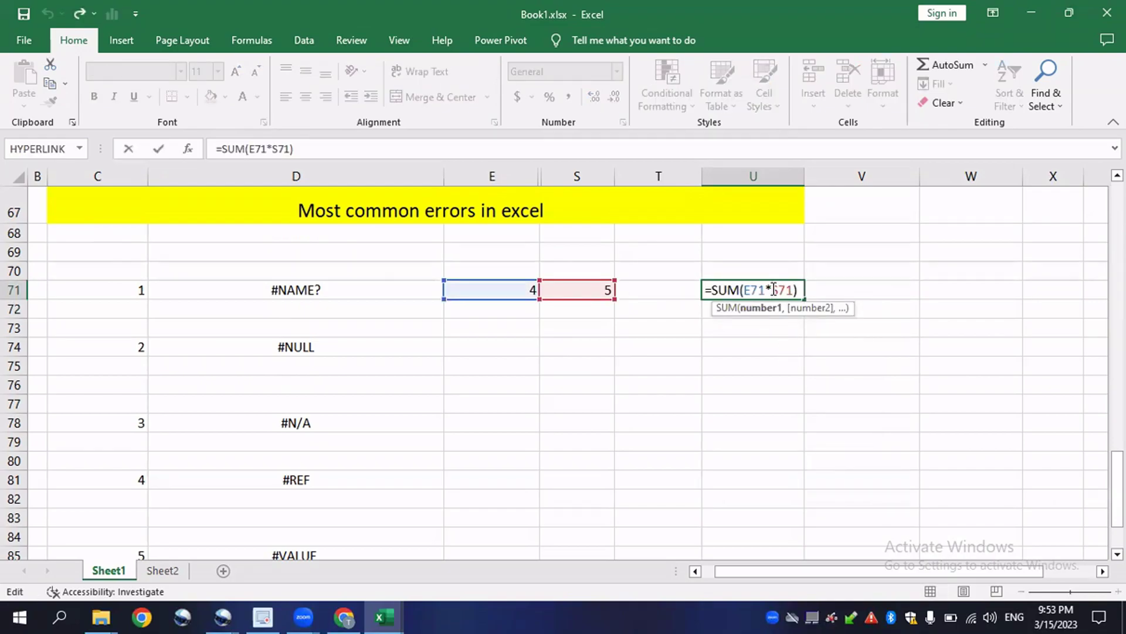
key(BackSpace)
text(X)
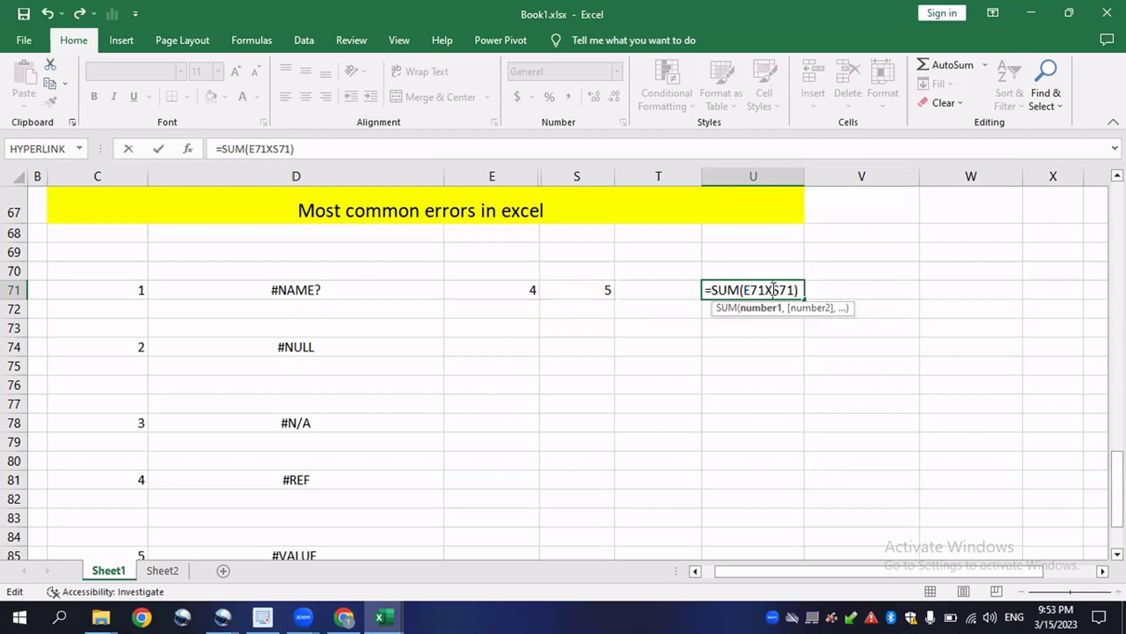
key(Return)
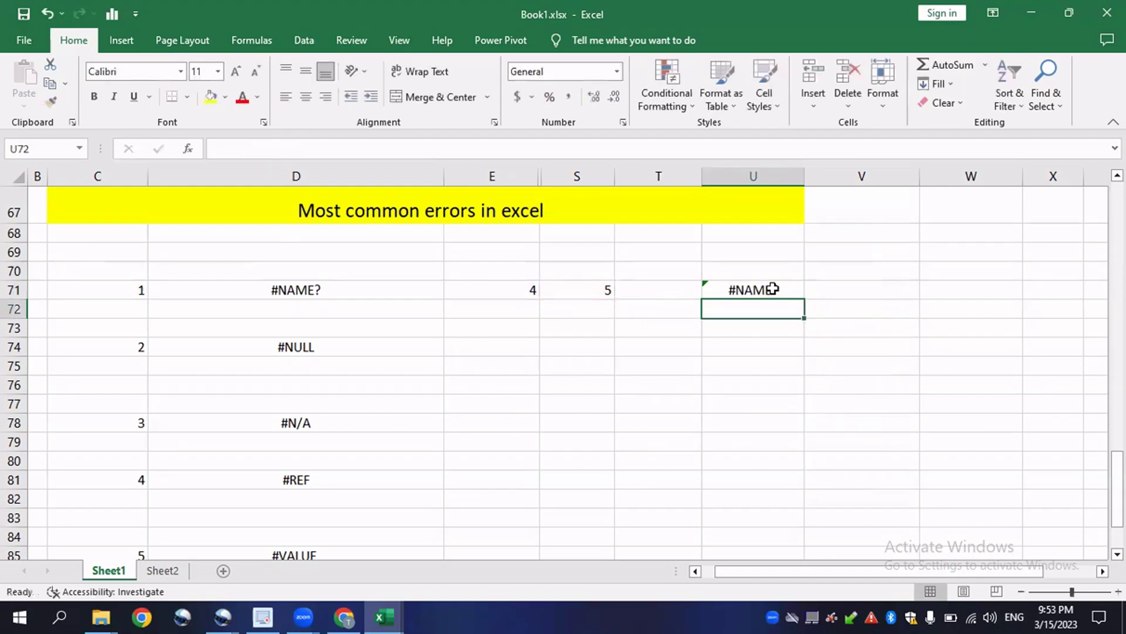
double_click(772, 289)
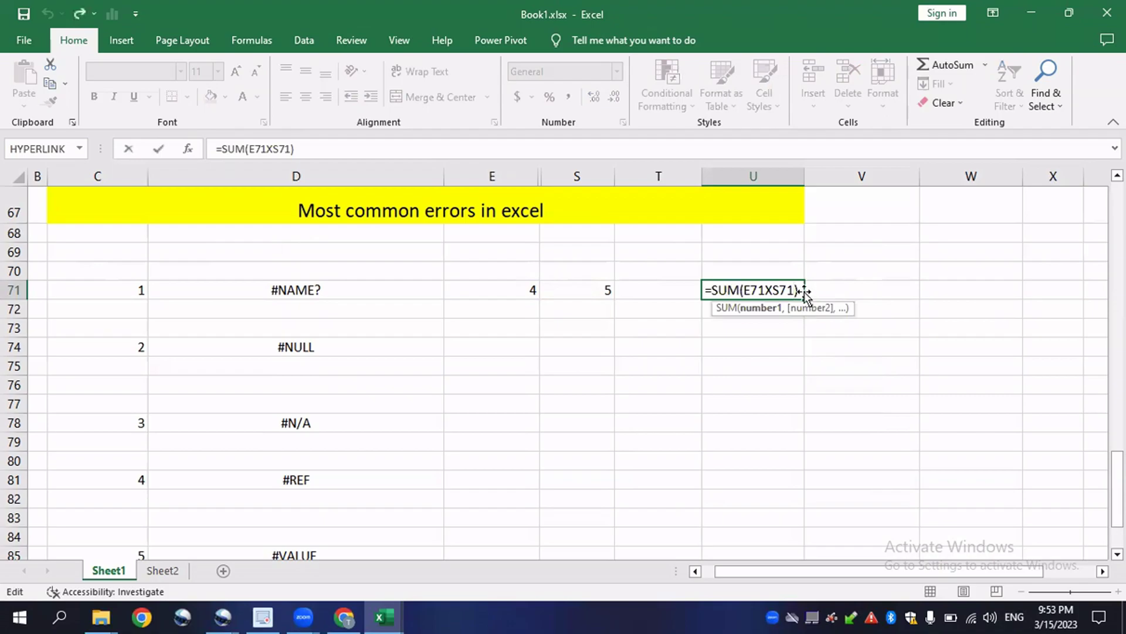
click(800, 290)
key(Return)
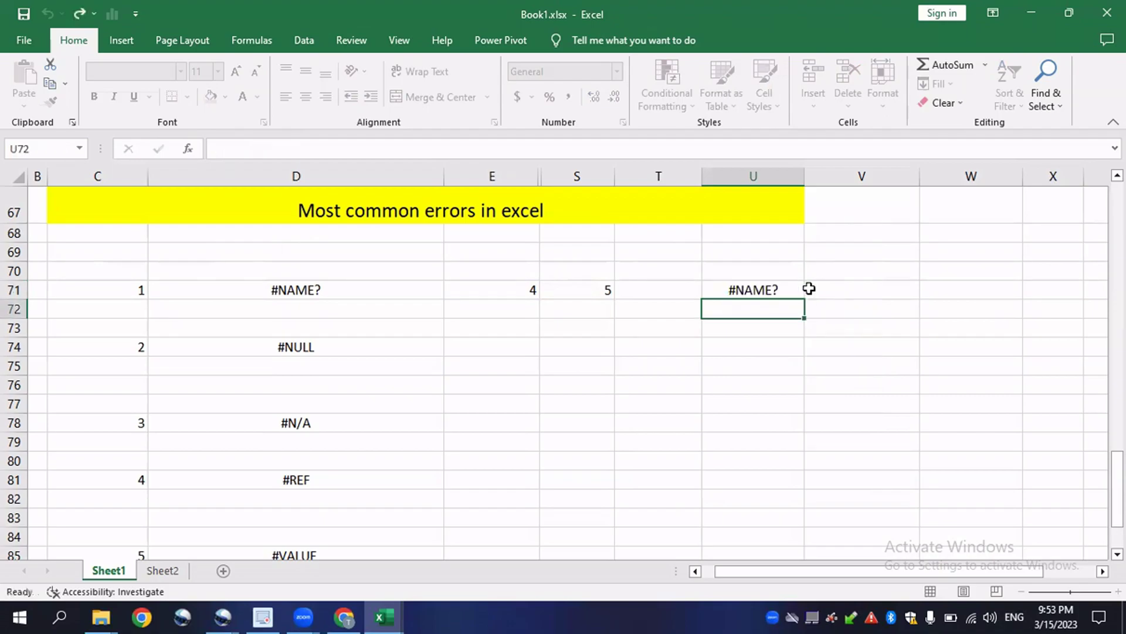
Replace the X in the U71 formula with an asterisk so it reads =SUM(E71*S71).
double_click(771, 288)
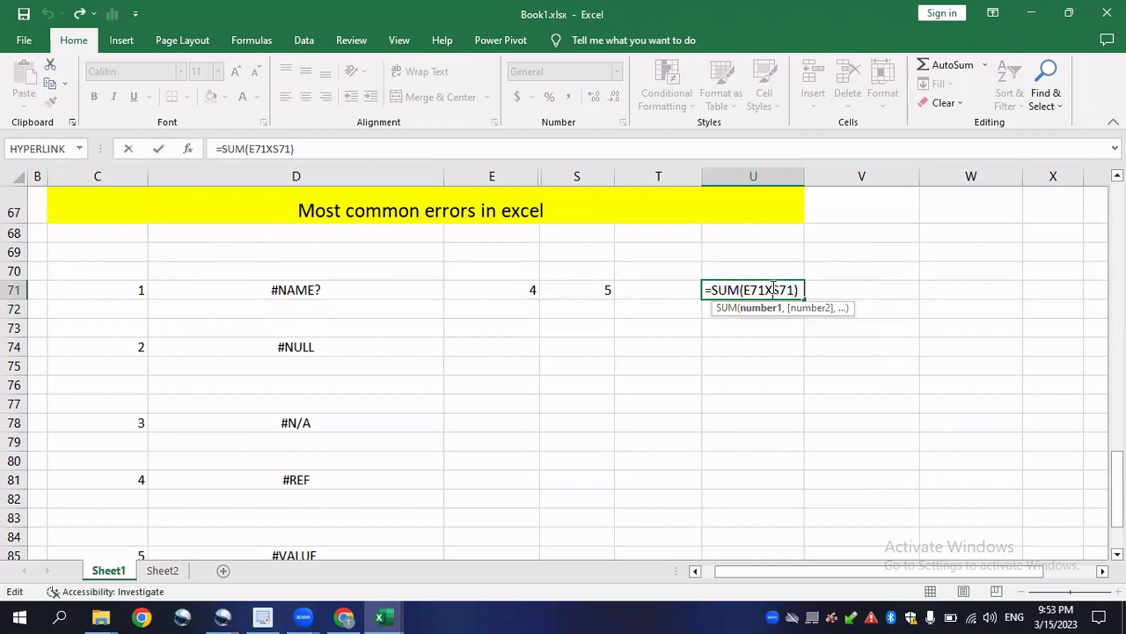
key(BackSpace)
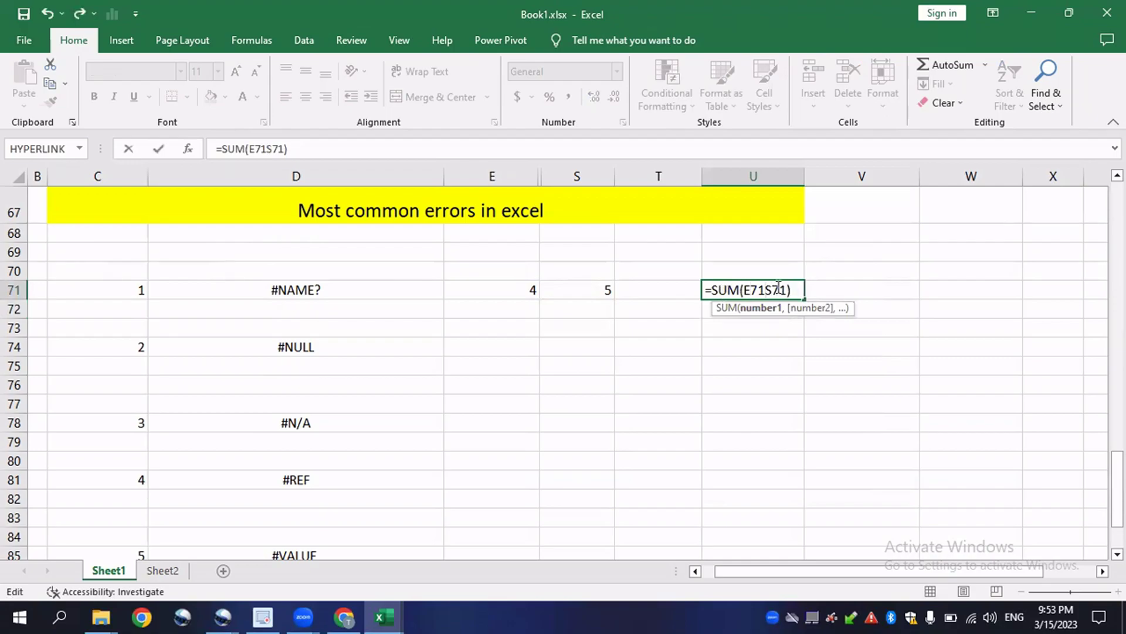
text(*)
key(Return)
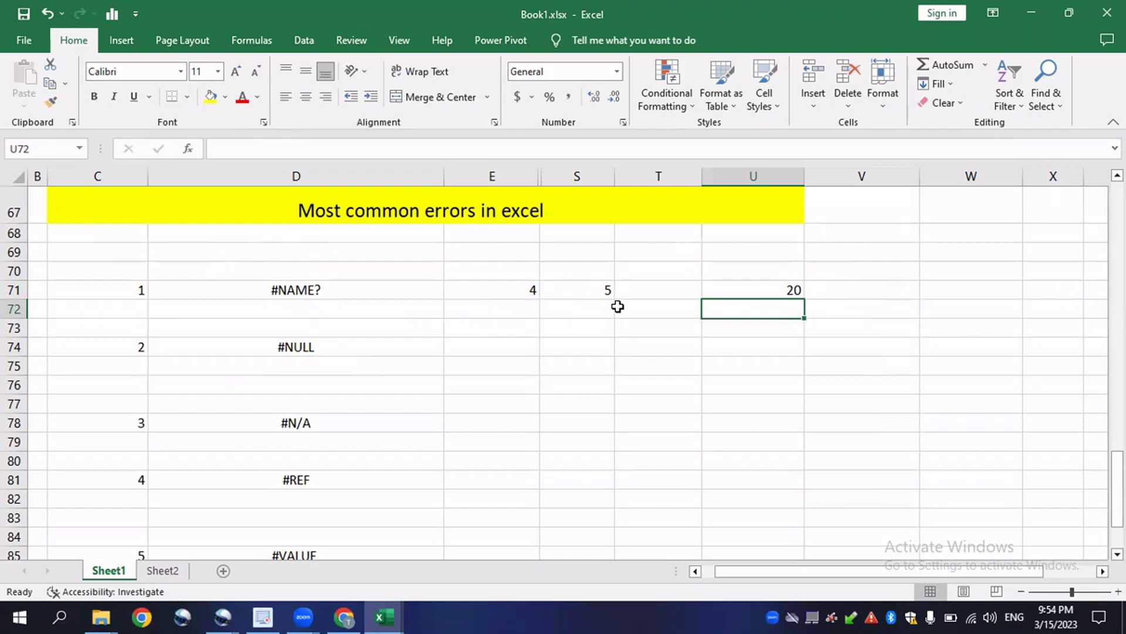
Enter the sample numbers 3 in E74 and 4 in S74 beside the #NULL entry.
click(460, 349)
click(585, 348)
click(470, 346)
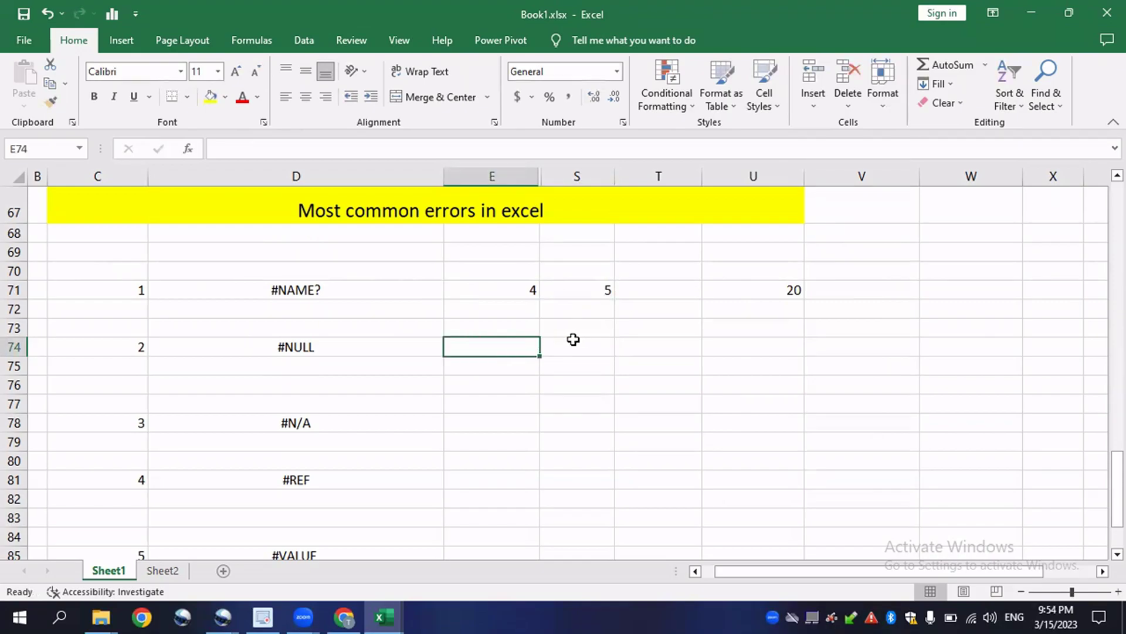
text(3)
click(621, 332)
text(4)
click(588, 347)
text(4)
Enter the formula =SUM(E74, S74) in U74 to add the two numbers in the #NULL row.
click(675, 328)
click(733, 347)
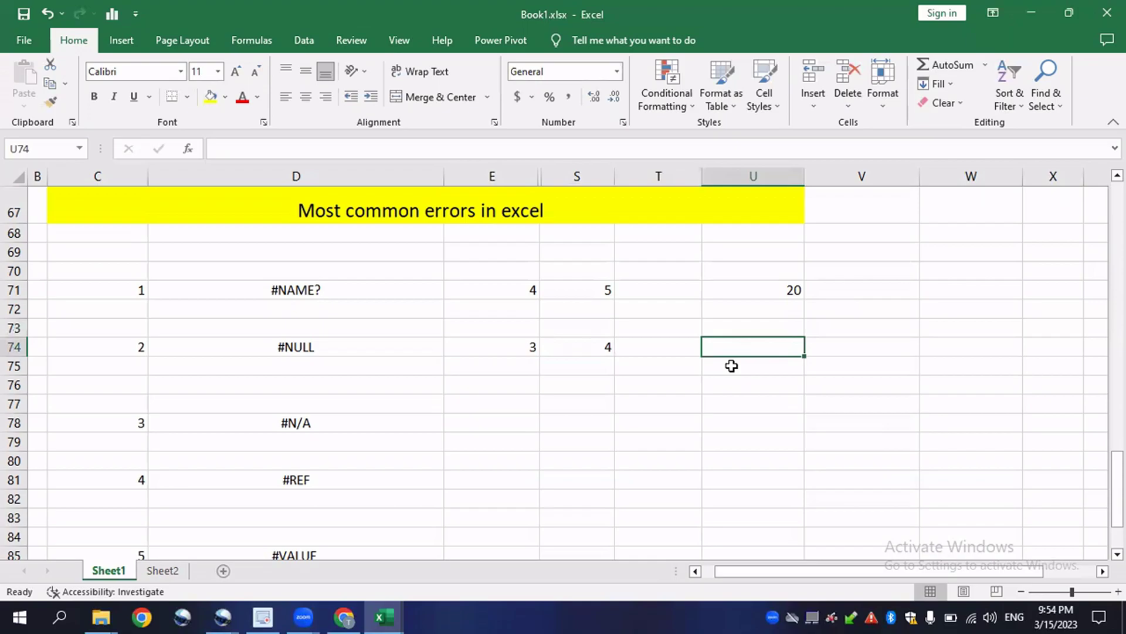
text(=SUM)
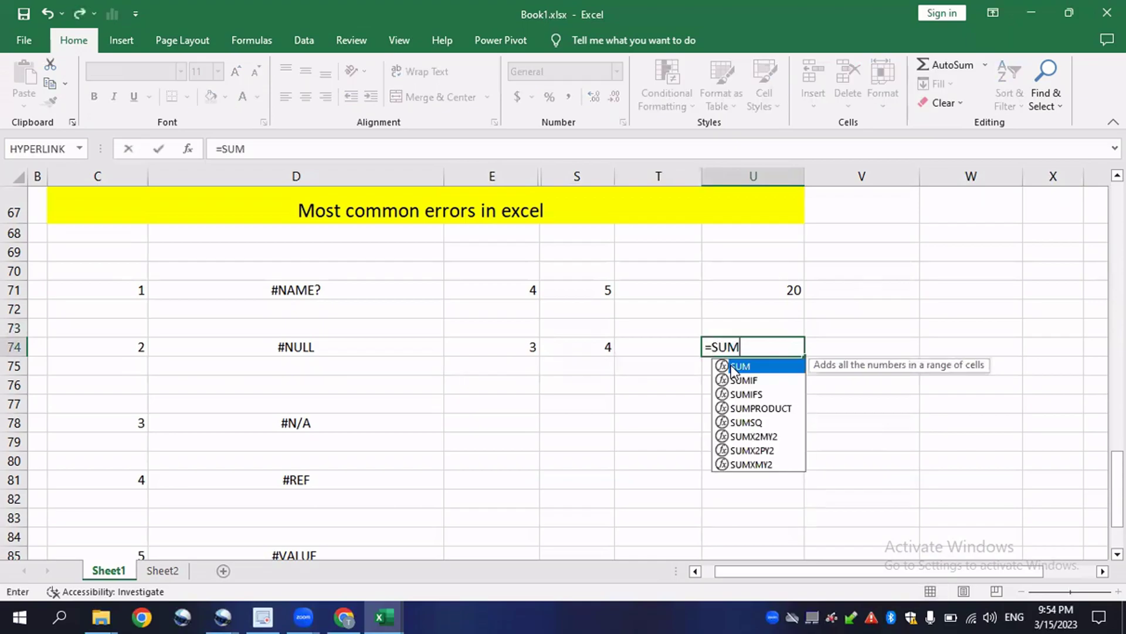
double_click(733, 366)
click(524, 350)
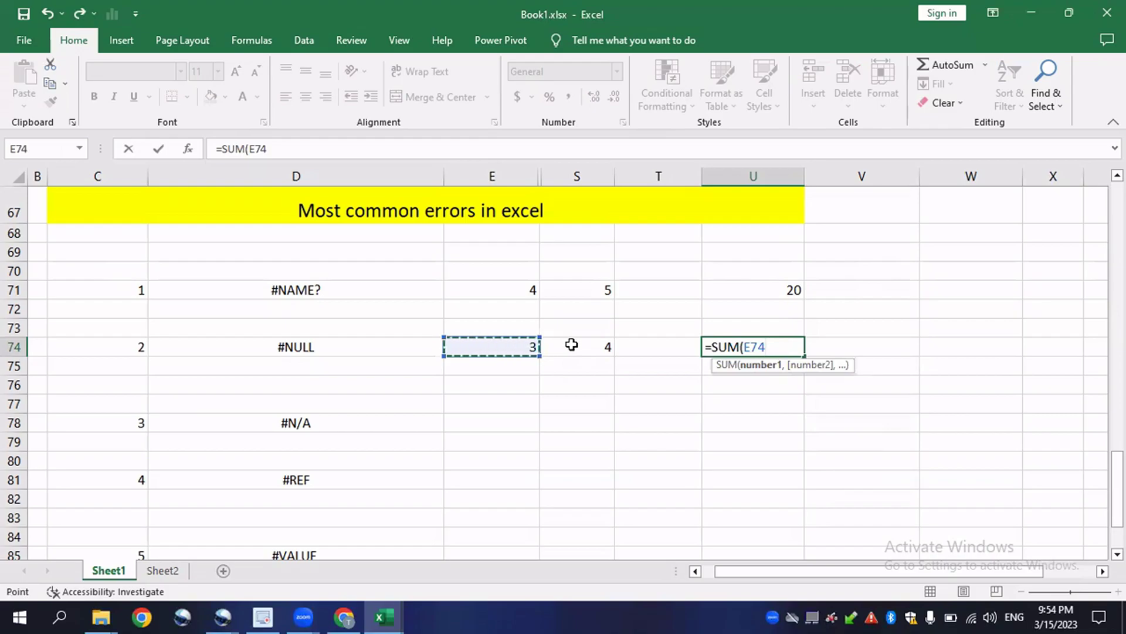
text(,)
click(583, 345)
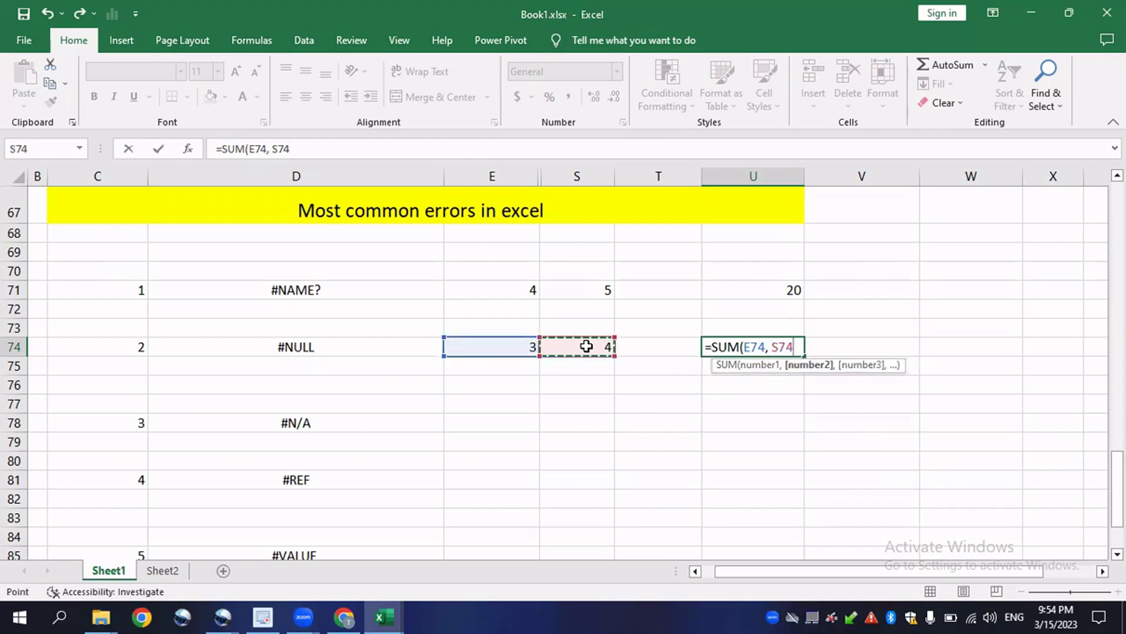
text())
key(Return)
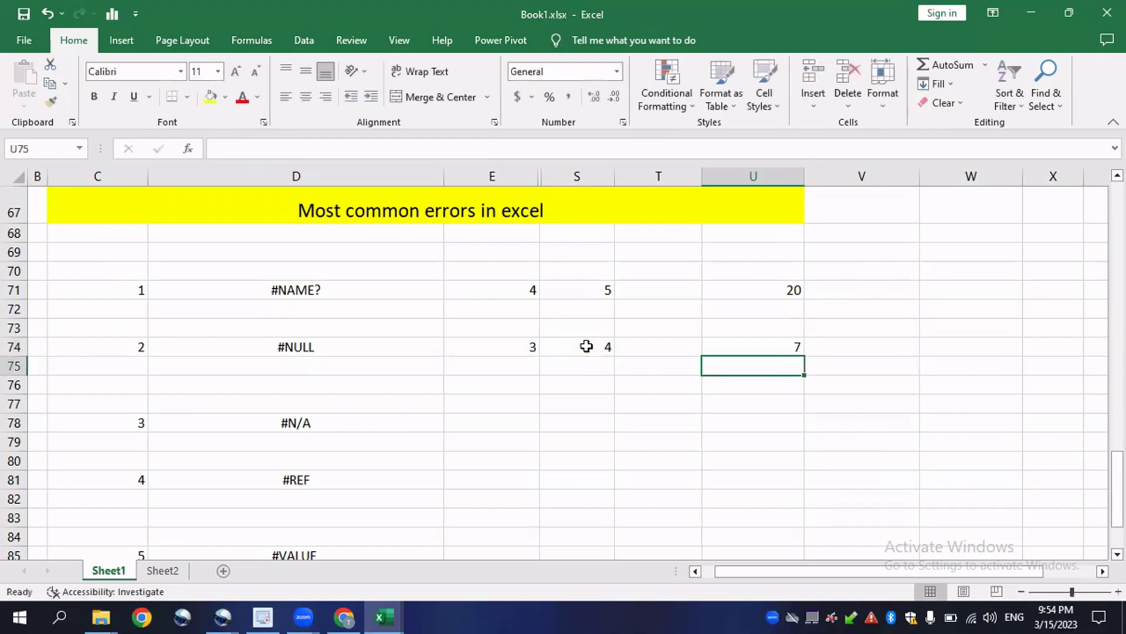
Remove the comma from the U74 formula so it reads =SUM(E74 S74), and inspect the cell.
click(784, 345)
double_click(784, 344)
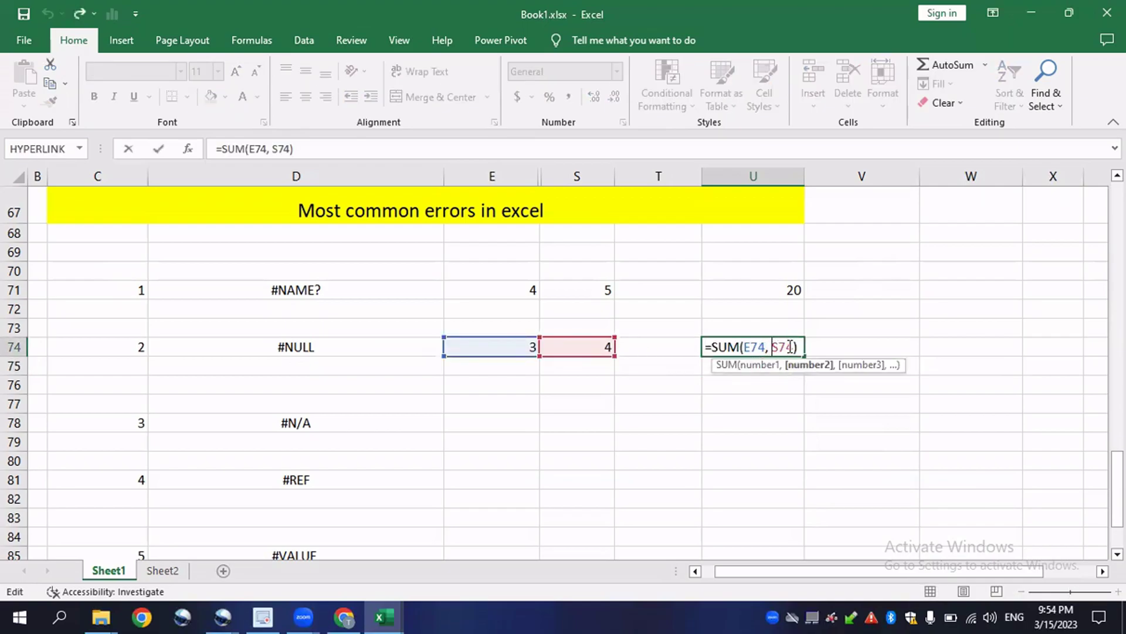
key(BackSpace)
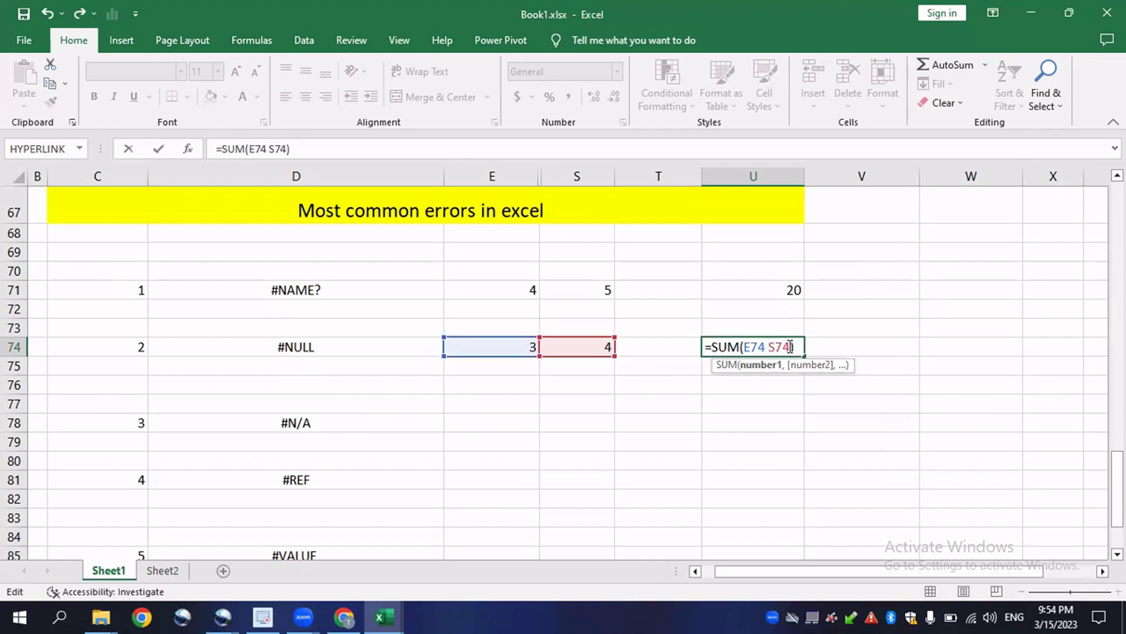
key(Return)
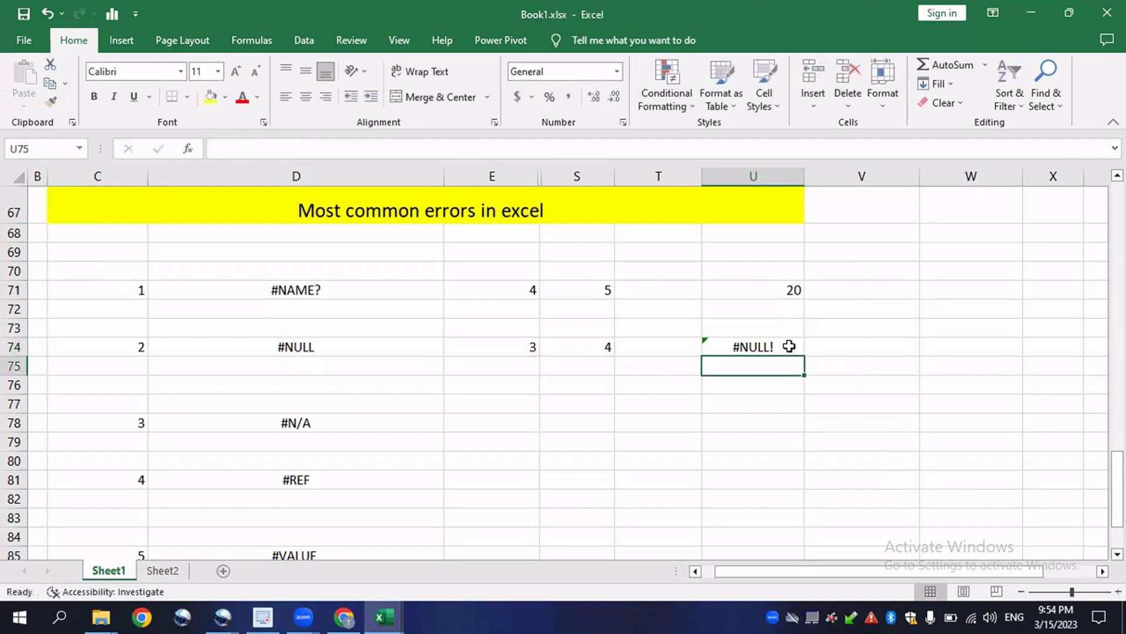
click(757, 346)
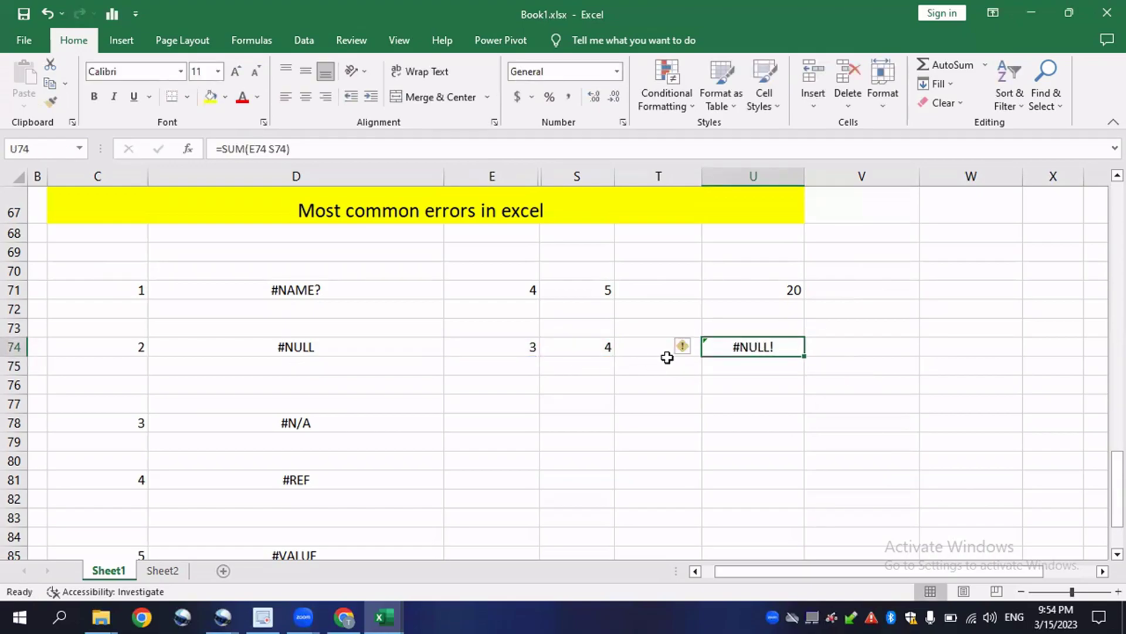
Replace the space in the U74 formula with a semicolon and accept the proposed correction to =SUM(E74:S74).
mouse_move(685, 359)
double_click(740, 347)
click(767, 347)
key(BackSpace)
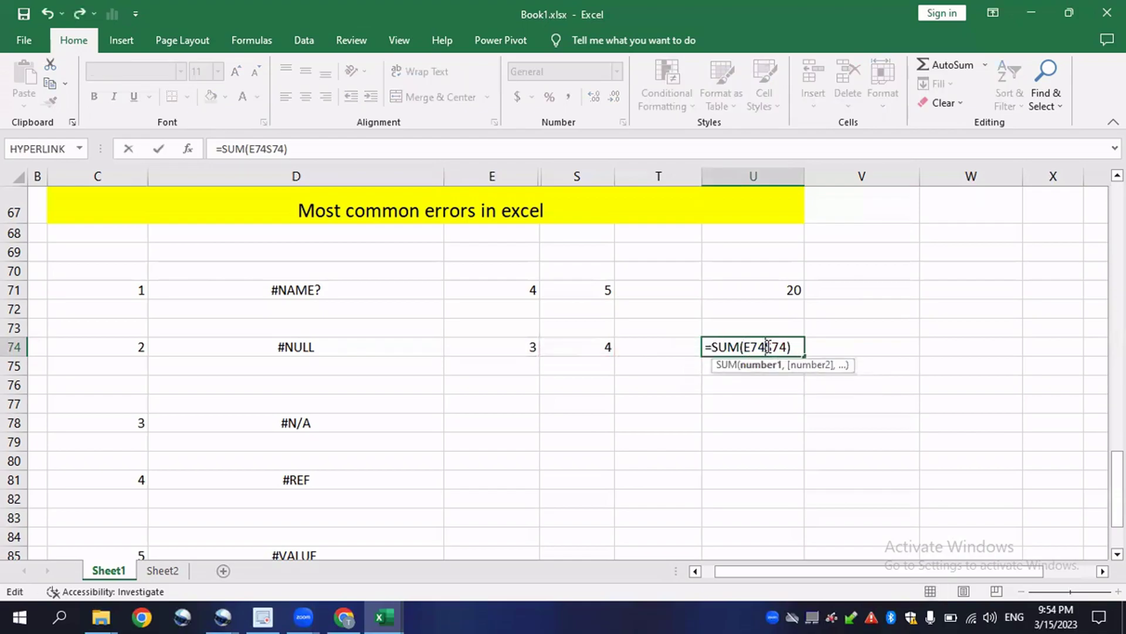
text(;)
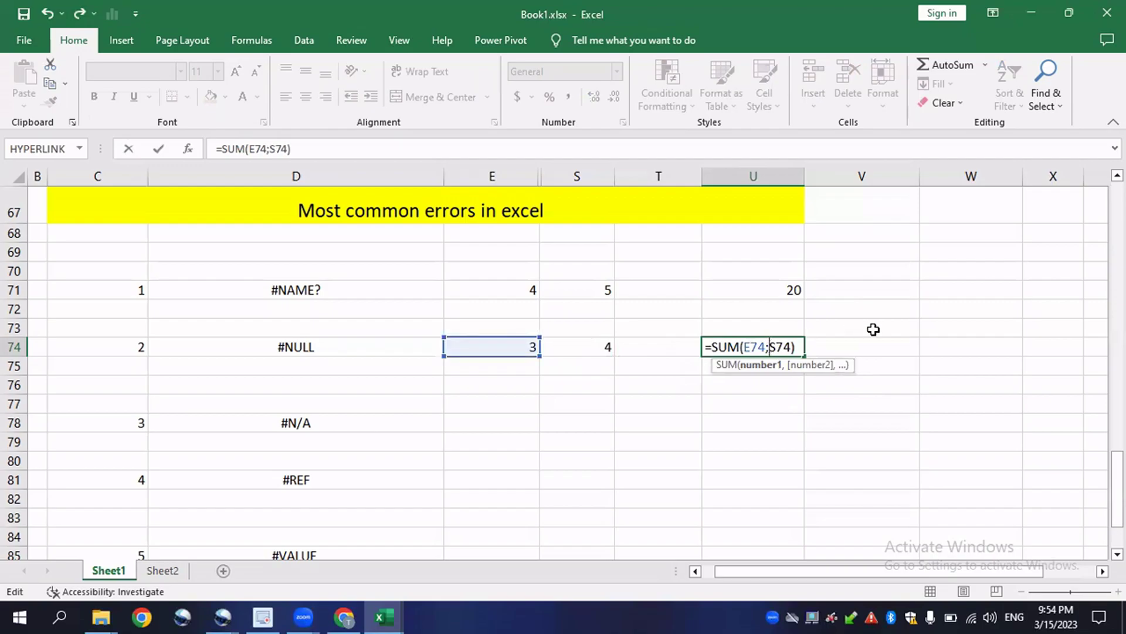
key(Return)
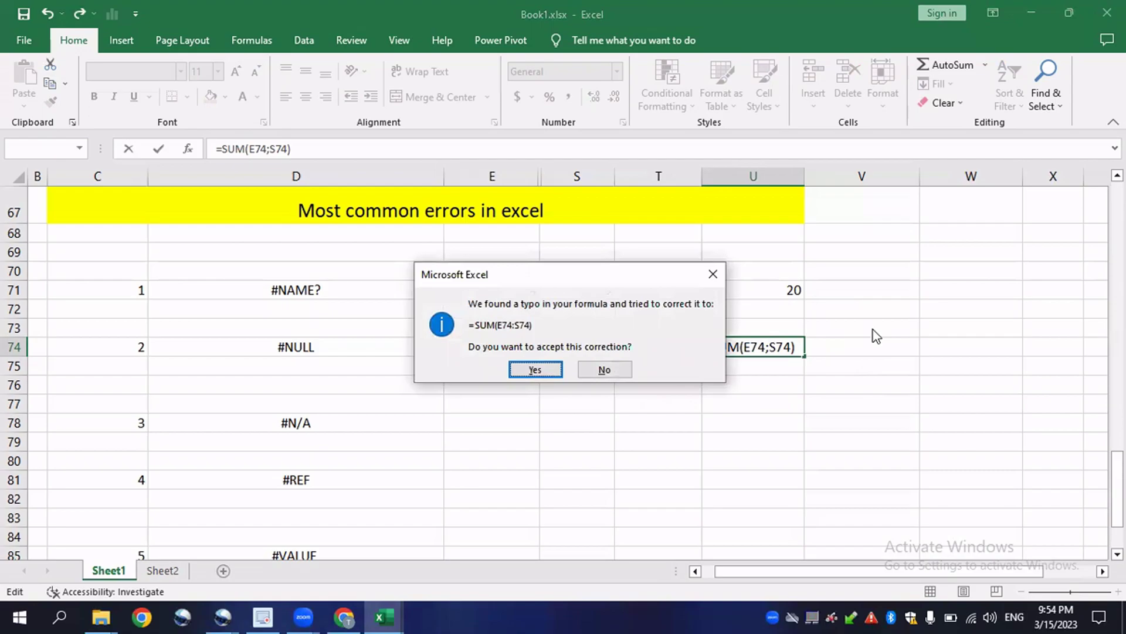
key(Return)
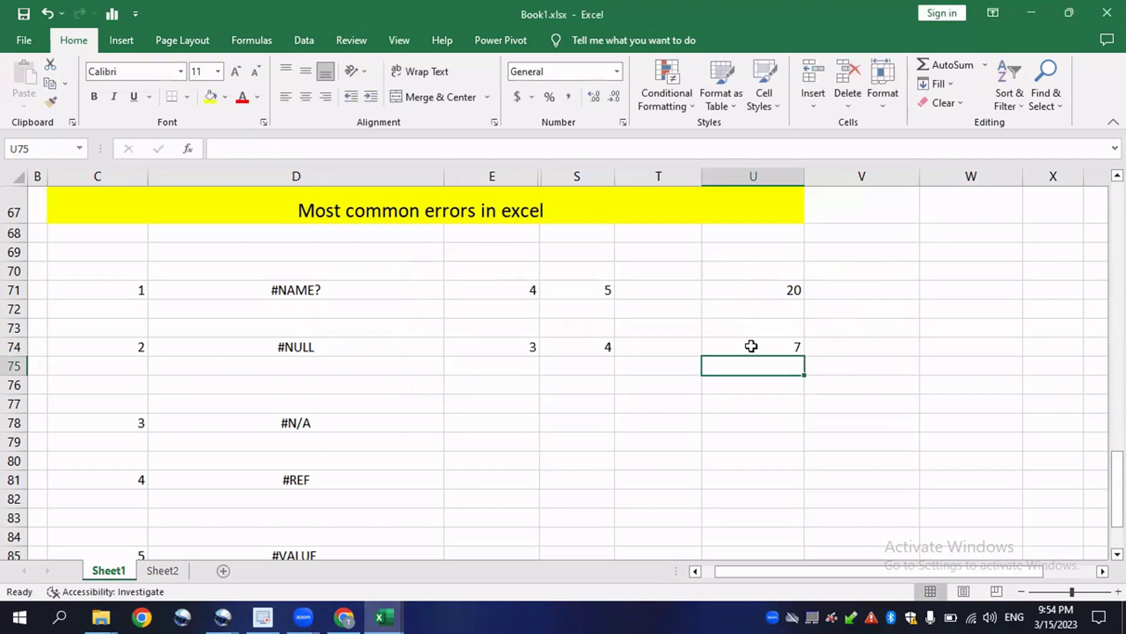
click(753, 346)
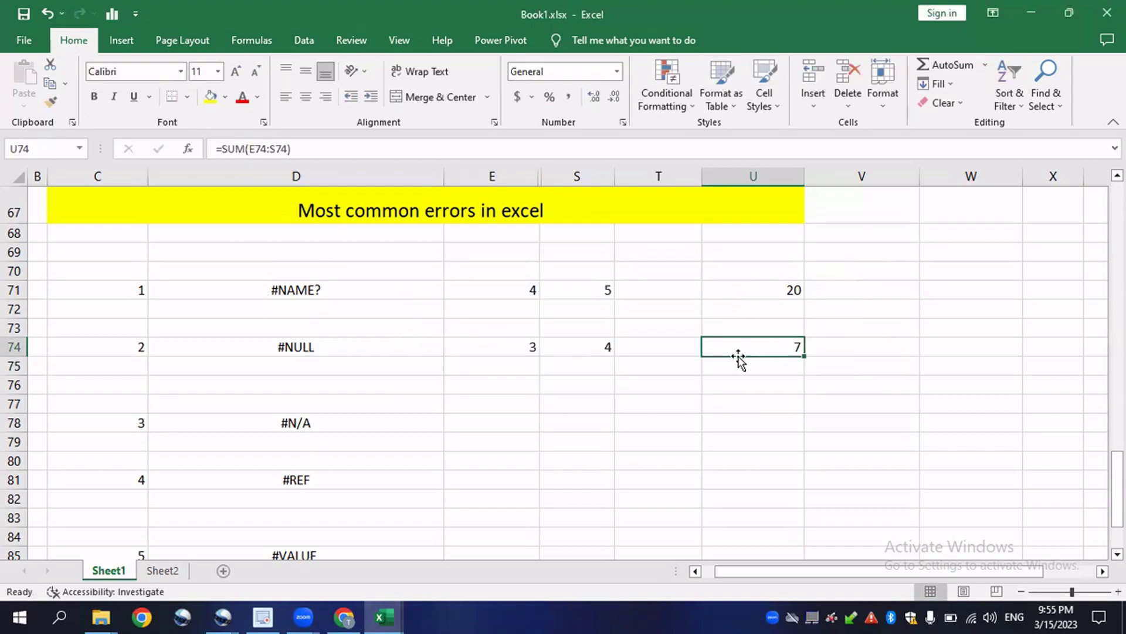
Replace the colon in the U74 formula with a plus sign so it reads =SUM(E74+S74), and inspect the formula.
double_click(751, 346)
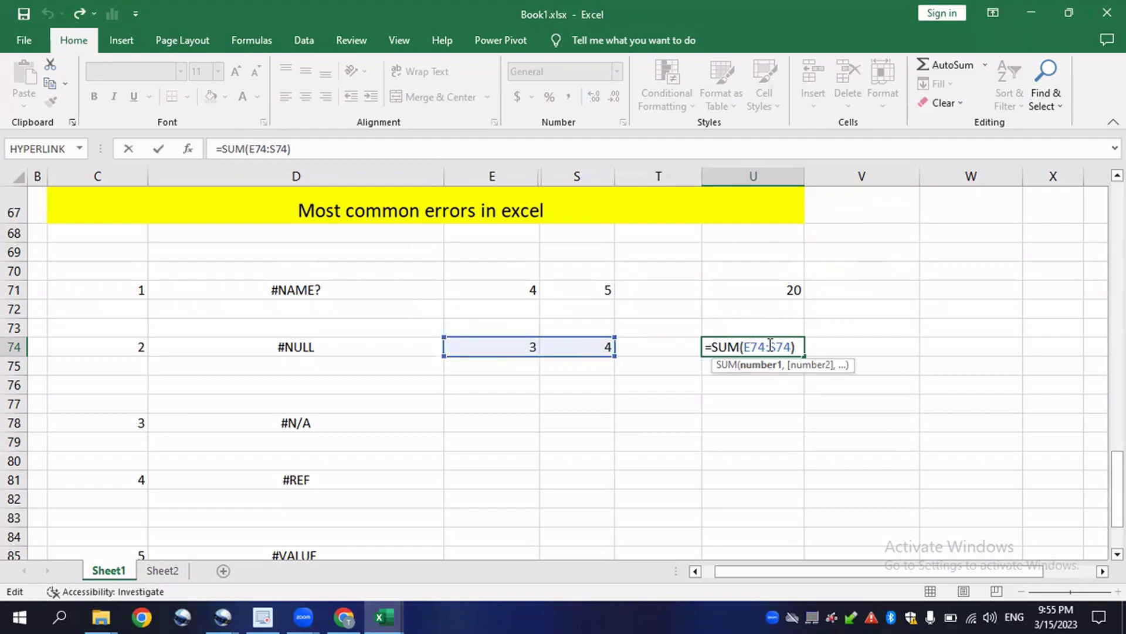
key(BackSpace)
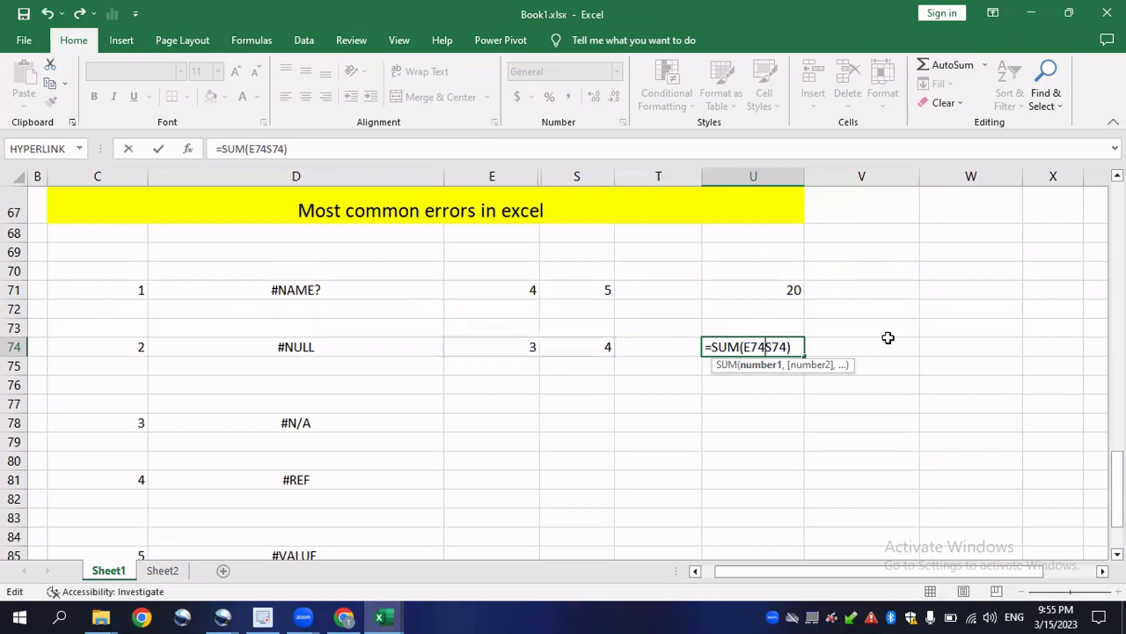
text(,)
key(BackSpace)
text(+)
key(Return)
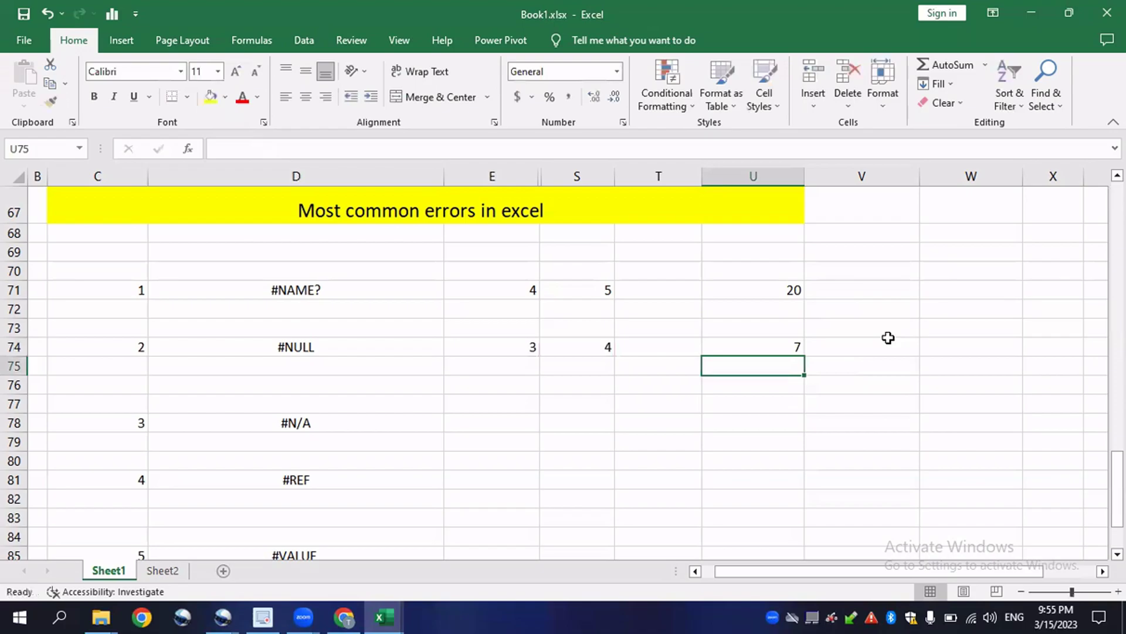
double_click(756, 345)
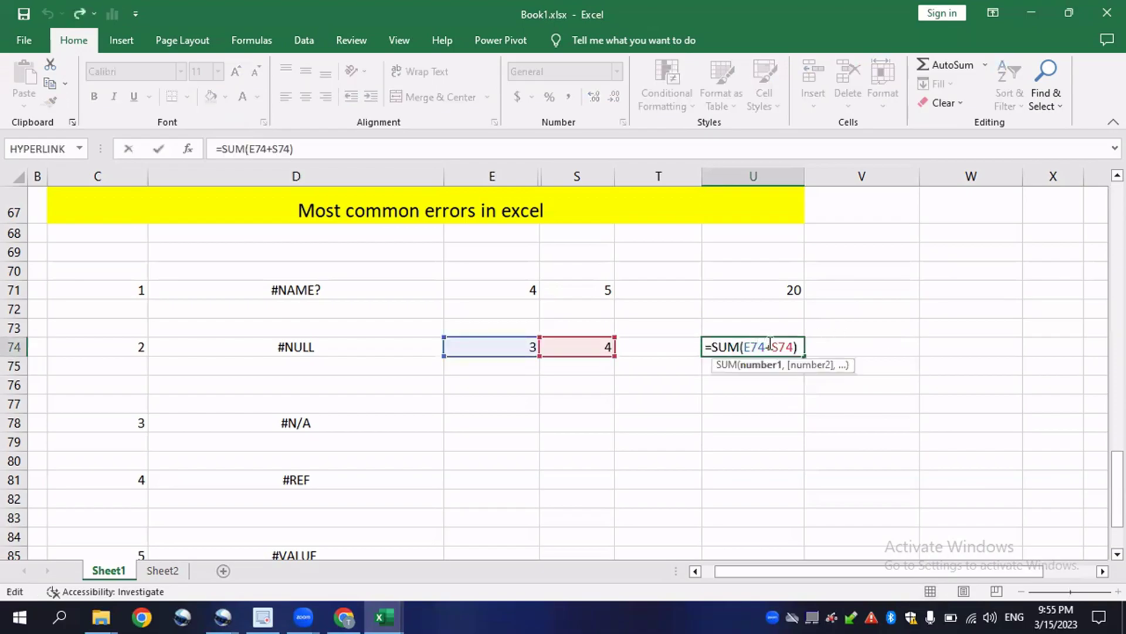
key(Return)
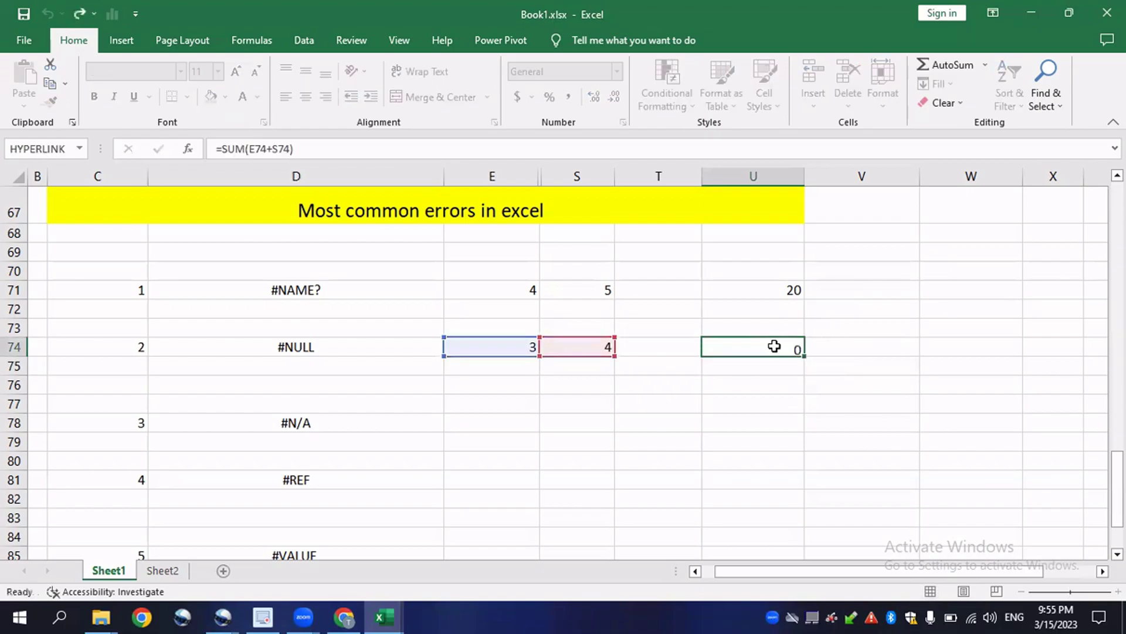
click(760, 349)
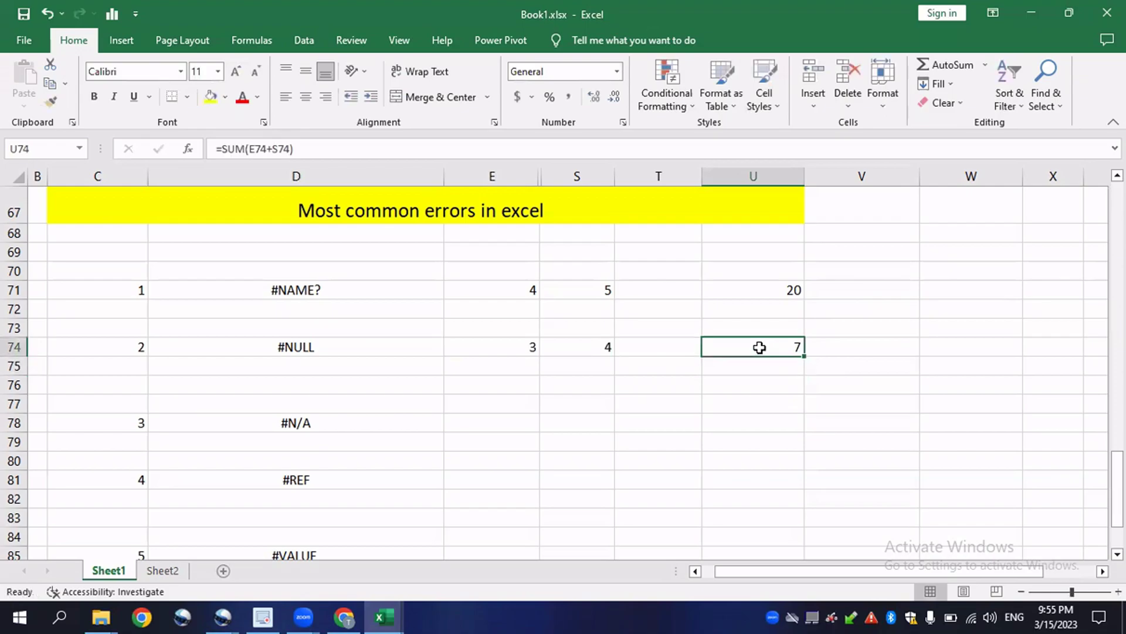
double_click(760, 347)
key(Escape)
Move on from the #N/A entry to the VLOOKUP example under Use of Functions and open the formula in T28.
click(381, 419)
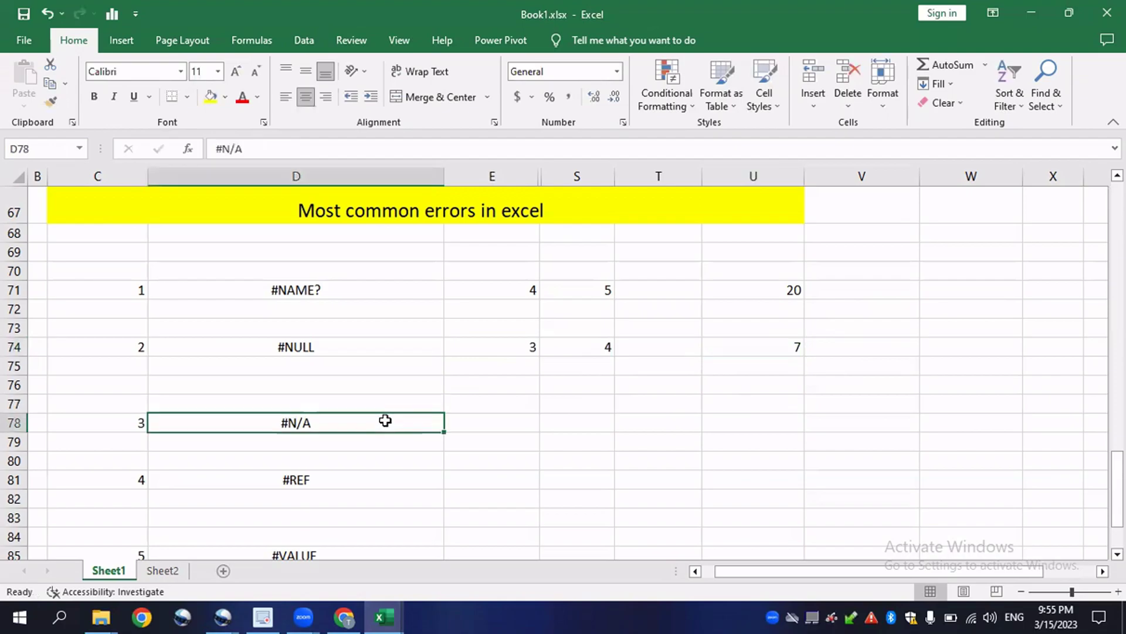
click(530, 404)
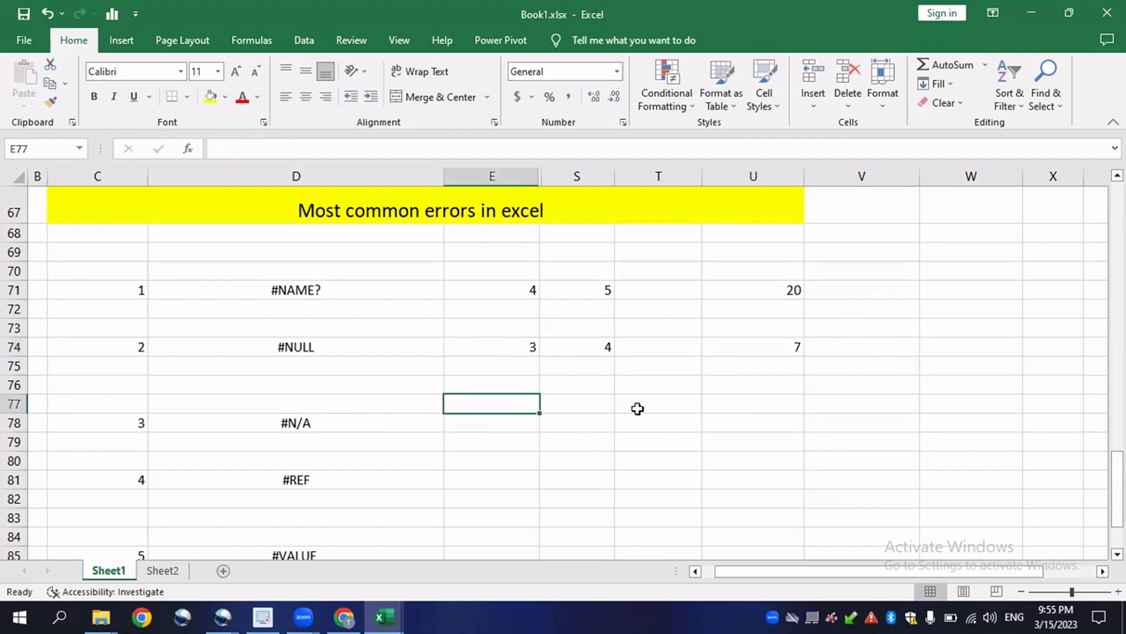
click(598, 420)
scroll(698, 444, up, 8)
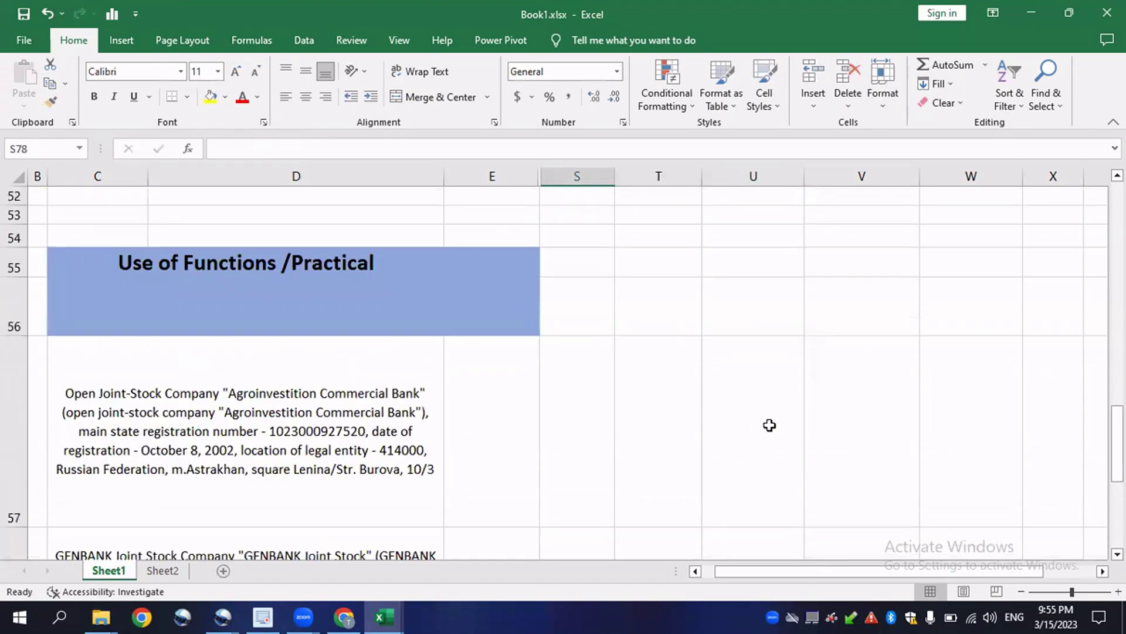
scroll(821, 428, up, 7)
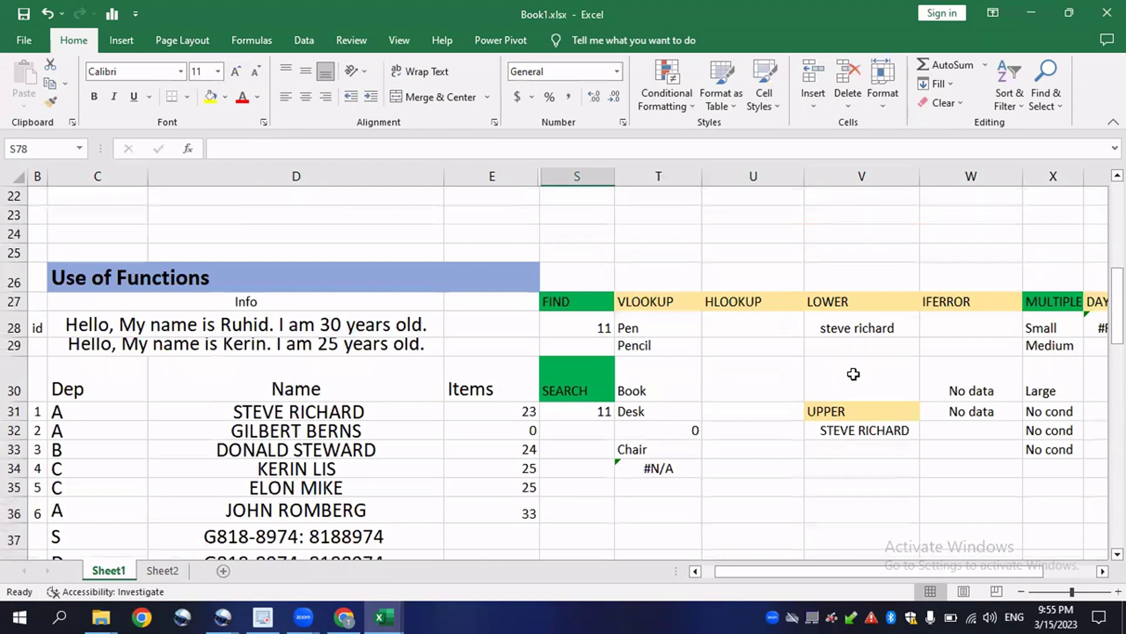
click(854, 372)
scroll(587, 352, up, 2)
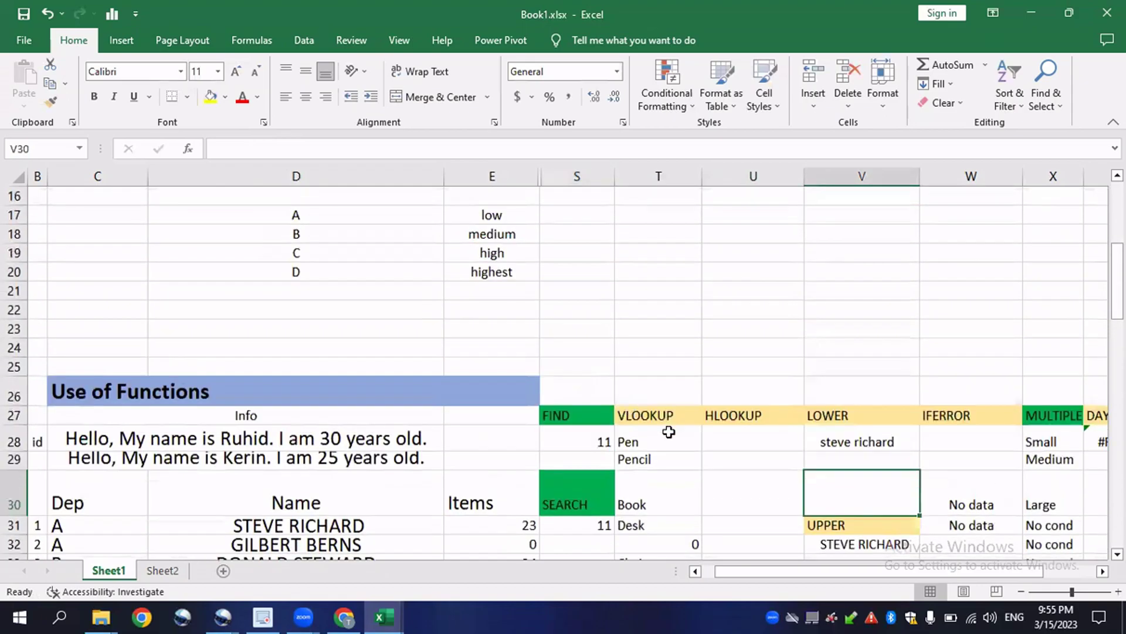
double_click(651, 439)
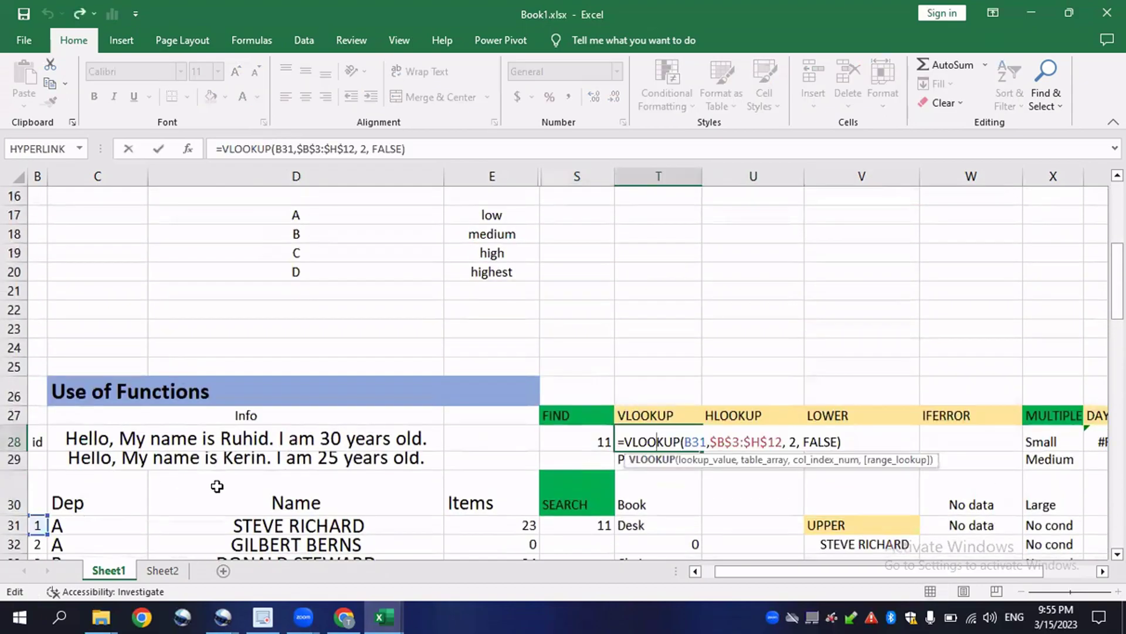
Examine the T28 VLOOKUP formula, comparing the lookup value in B31 with the table range $B$3:$H$12.
scroll(255, 482, down, 1)
drag(722, 572, 708, 571)
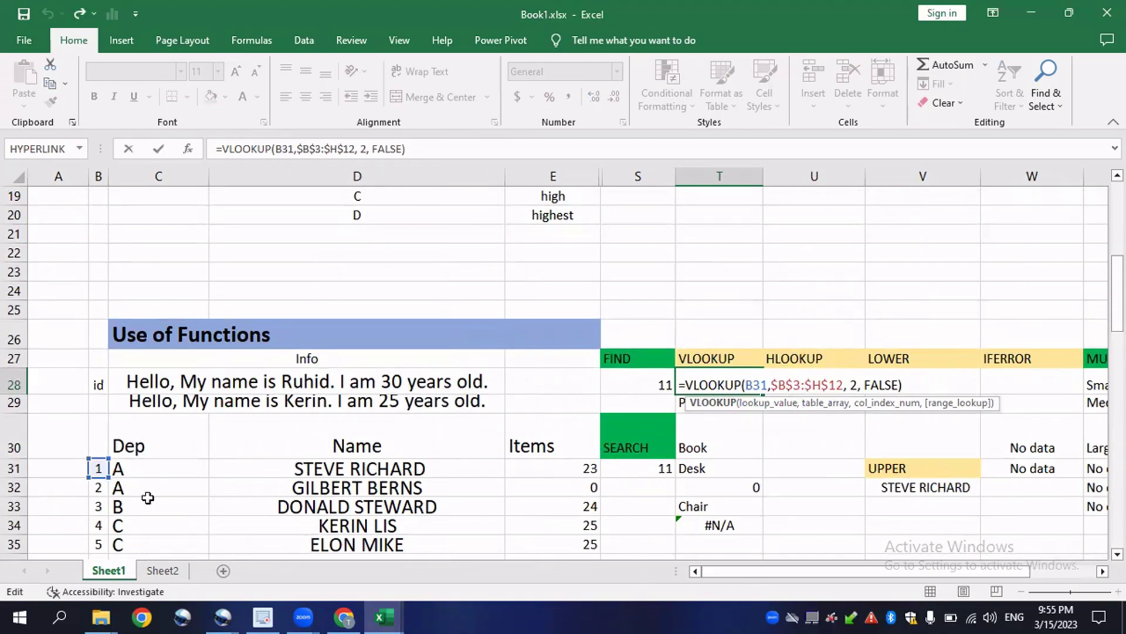
scroll(229, 493, up, 6)
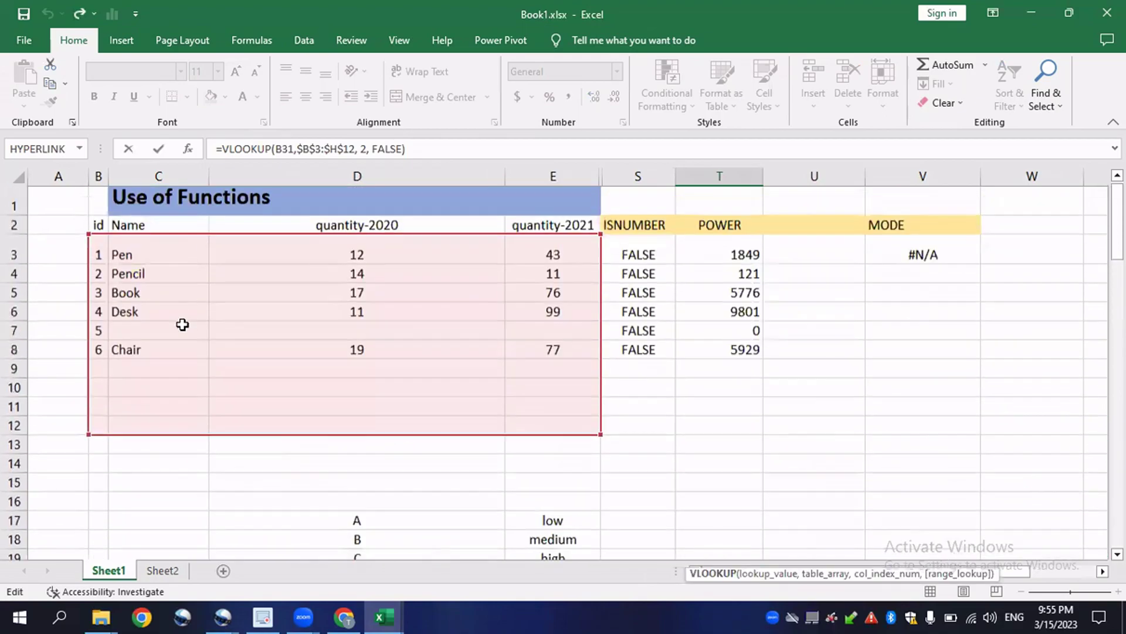
scroll(169, 380, down, 7)
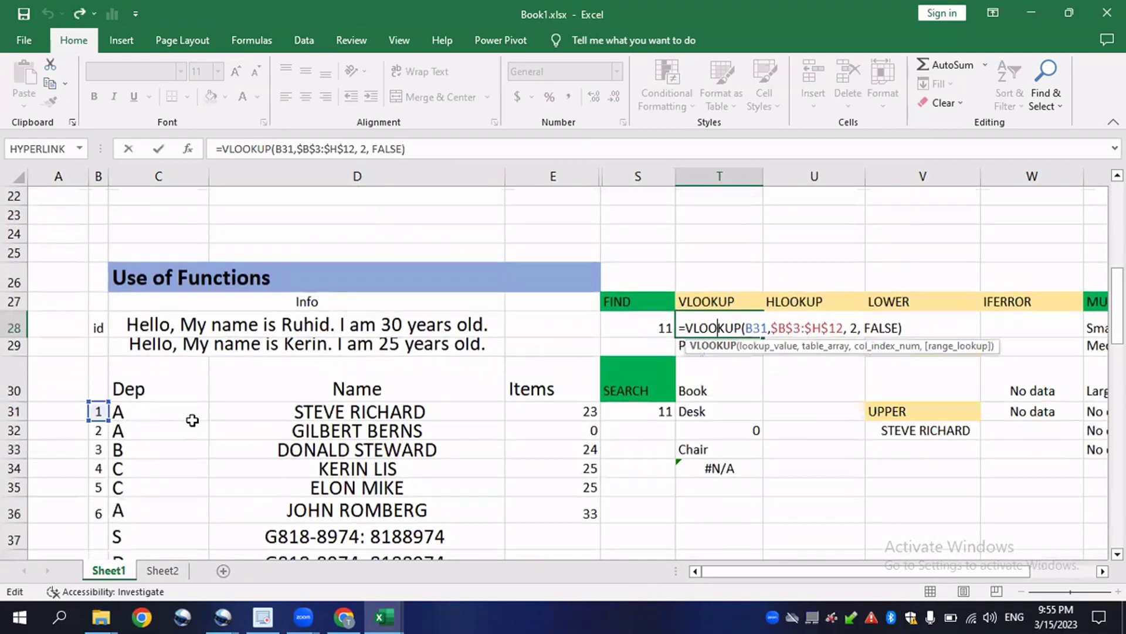
scroll(189, 421, up, 3)
scroll(395, 337, up, 3)
scroll(367, 367, down, 6)
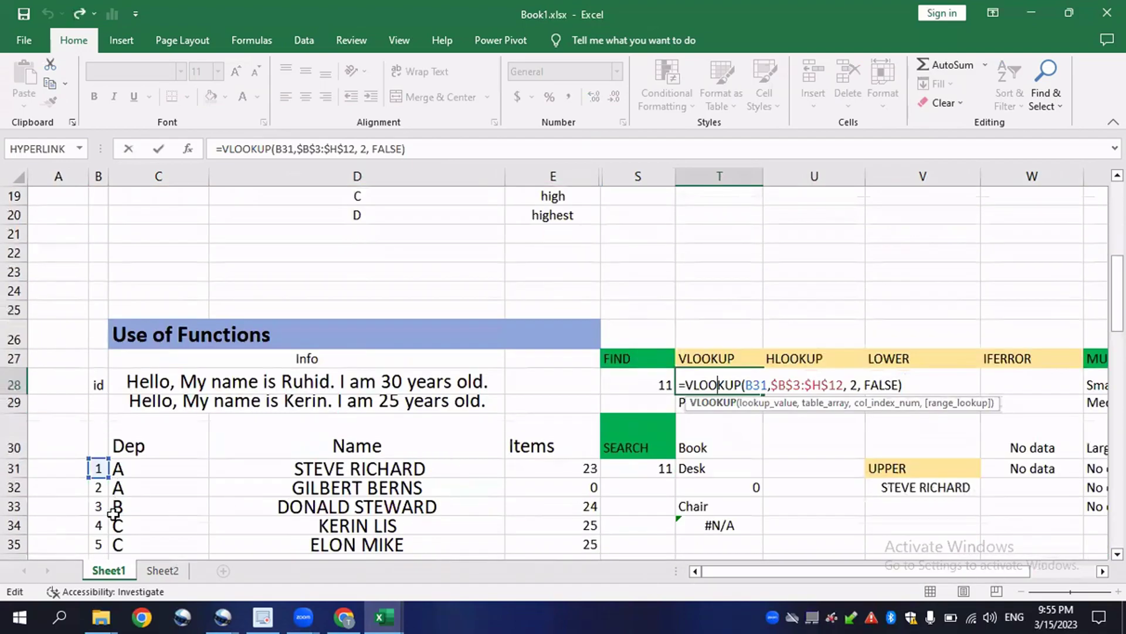
scroll(146, 521, up, 6)
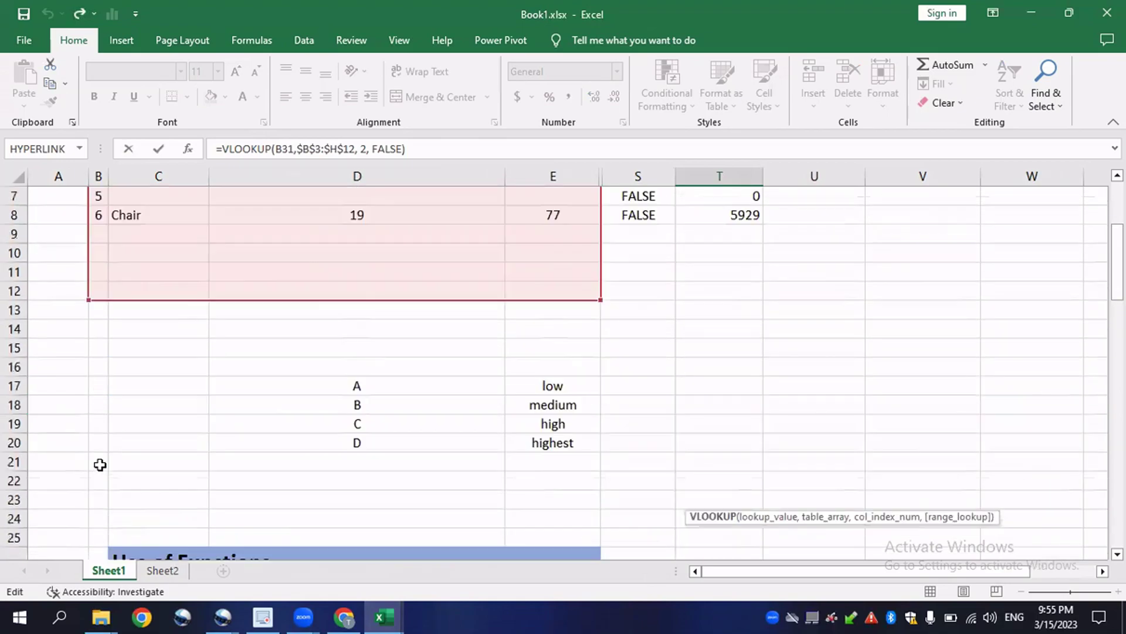
scroll(156, 446, down, 7)
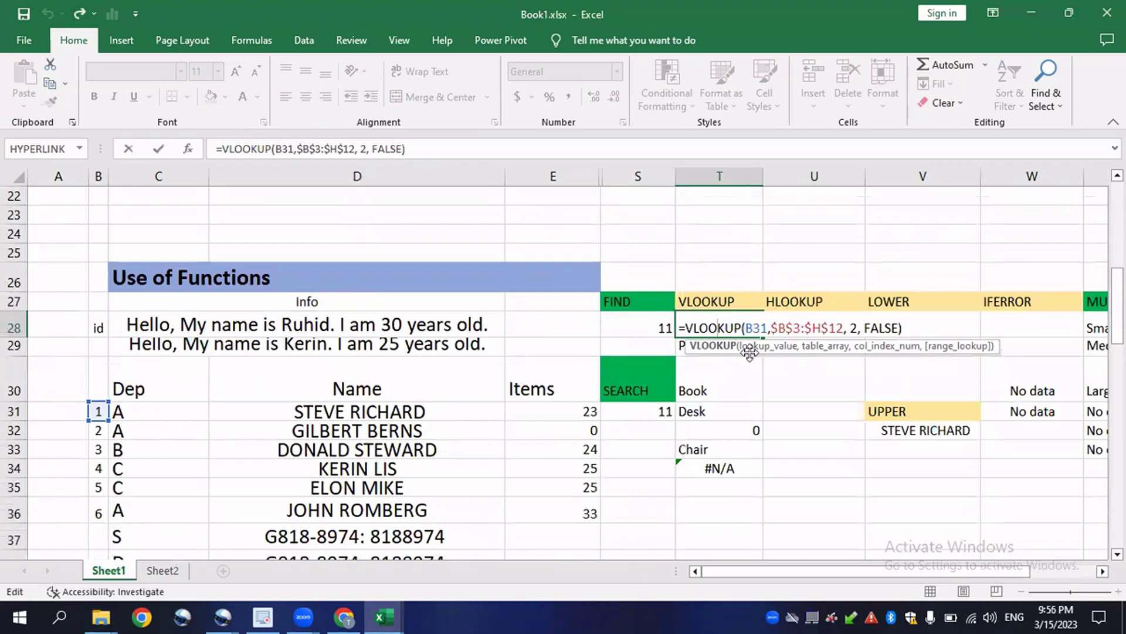
click(769, 327)
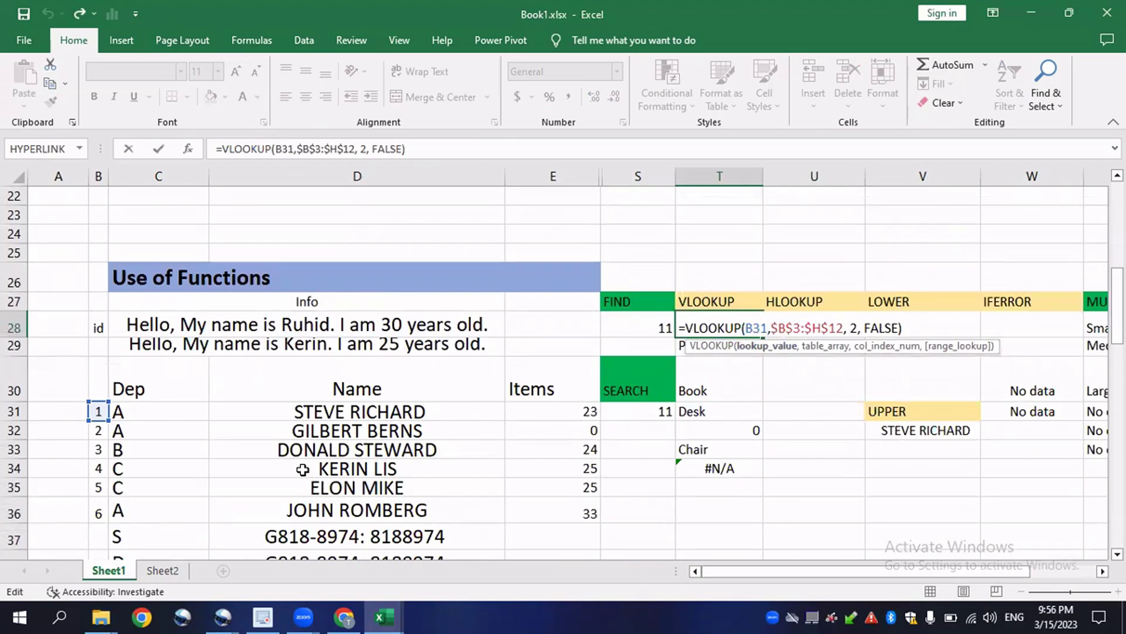
scroll(250, 507, up, 5)
scroll(242, 496, up, 2)
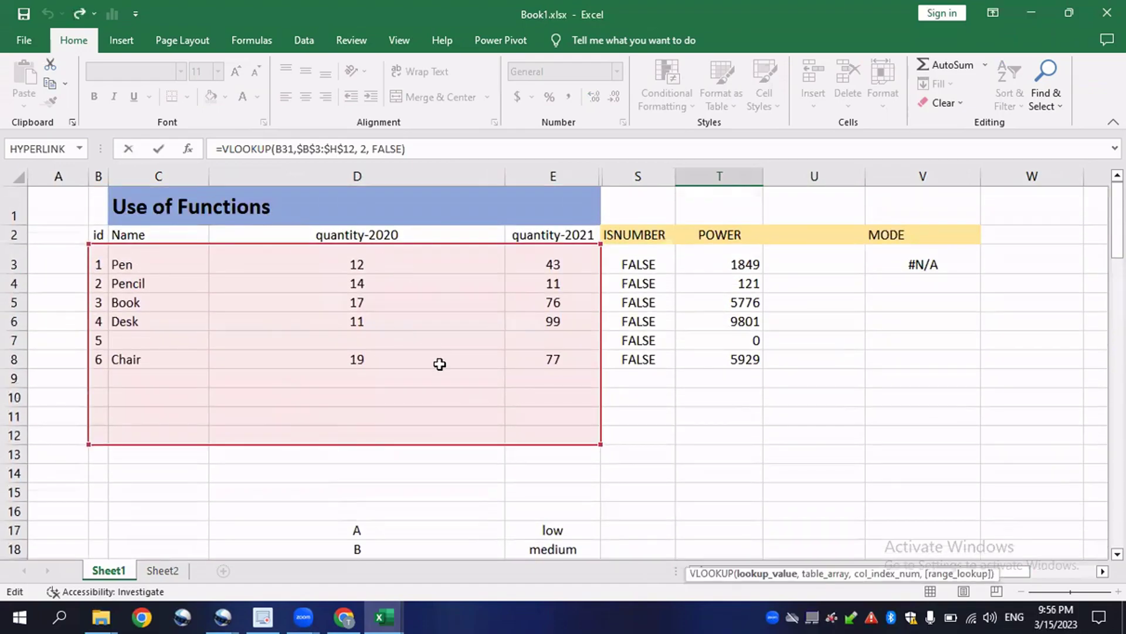
scroll(763, 418, down, 6)
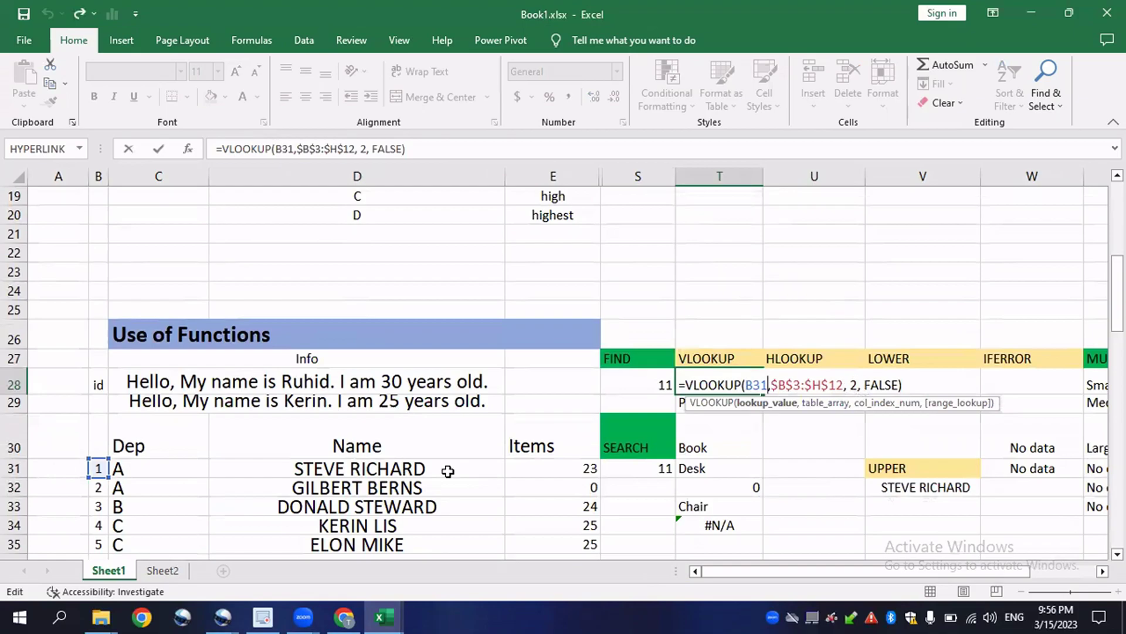
scroll(339, 450, up, 3)
scroll(276, 264, up, 3)
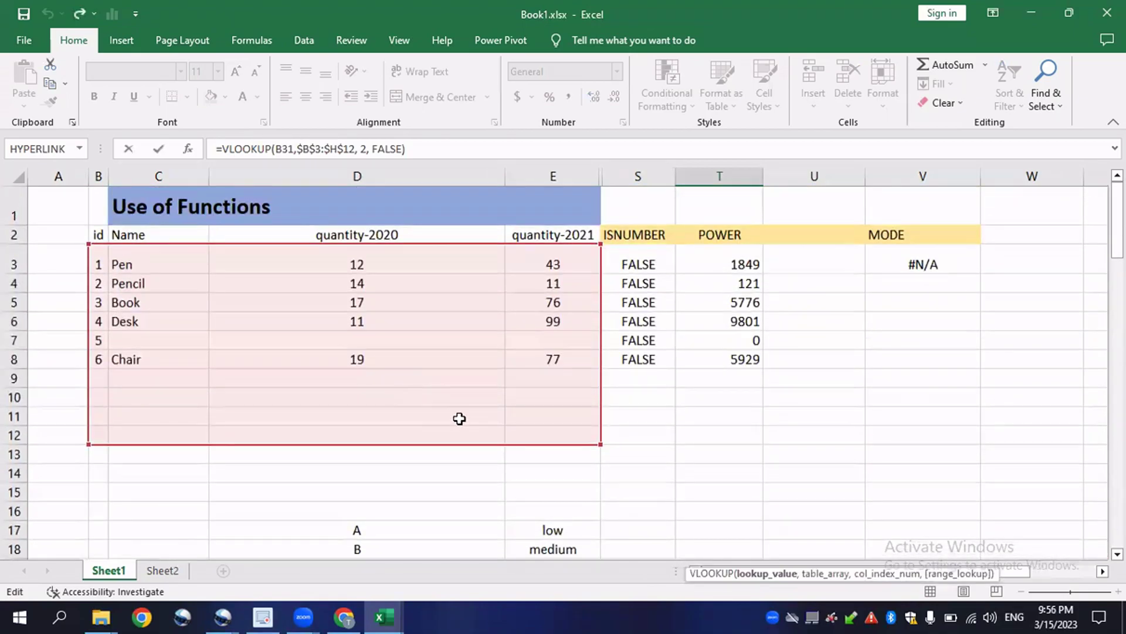
scroll(581, 434, down, 1)
scroll(723, 460, down, 4)
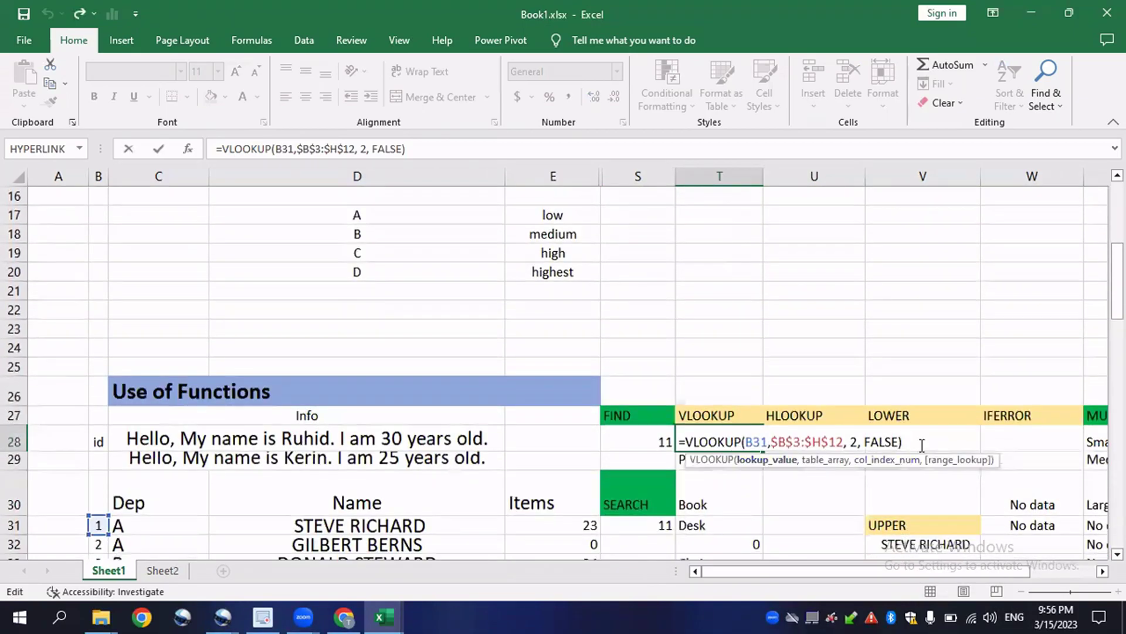
scroll(745, 440, down, 1)
key(ctrl+Return)
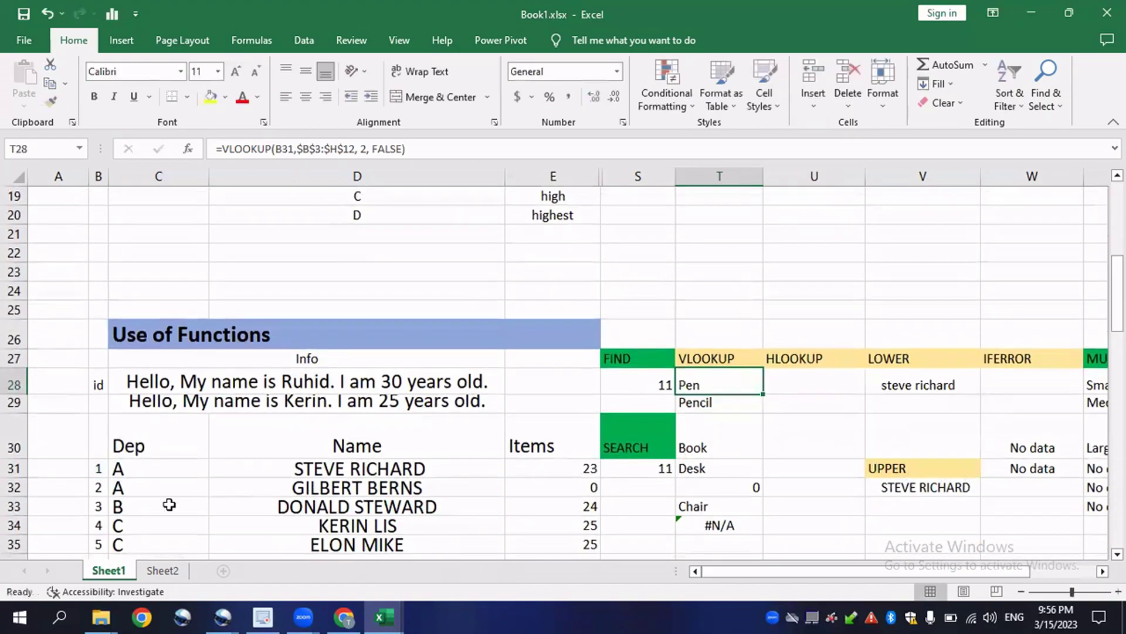
Compare the id in B32 with the matching id in B4 of the product table.
click(97, 493)
scroll(118, 483, up, 6)
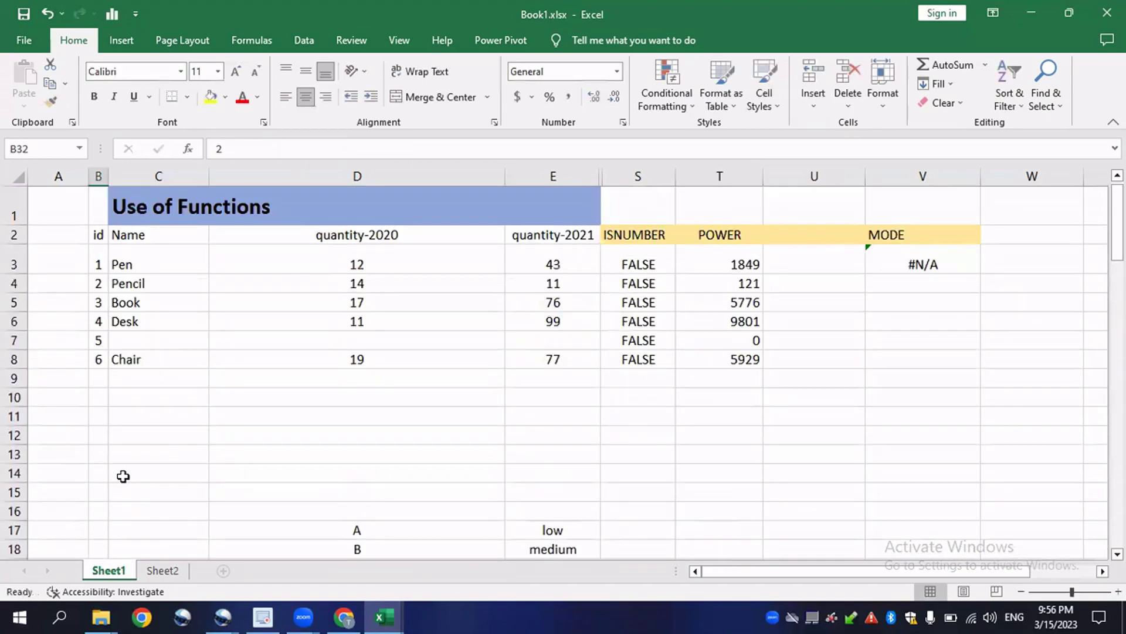
click(95, 283)
scroll(405, 388, down, 6)
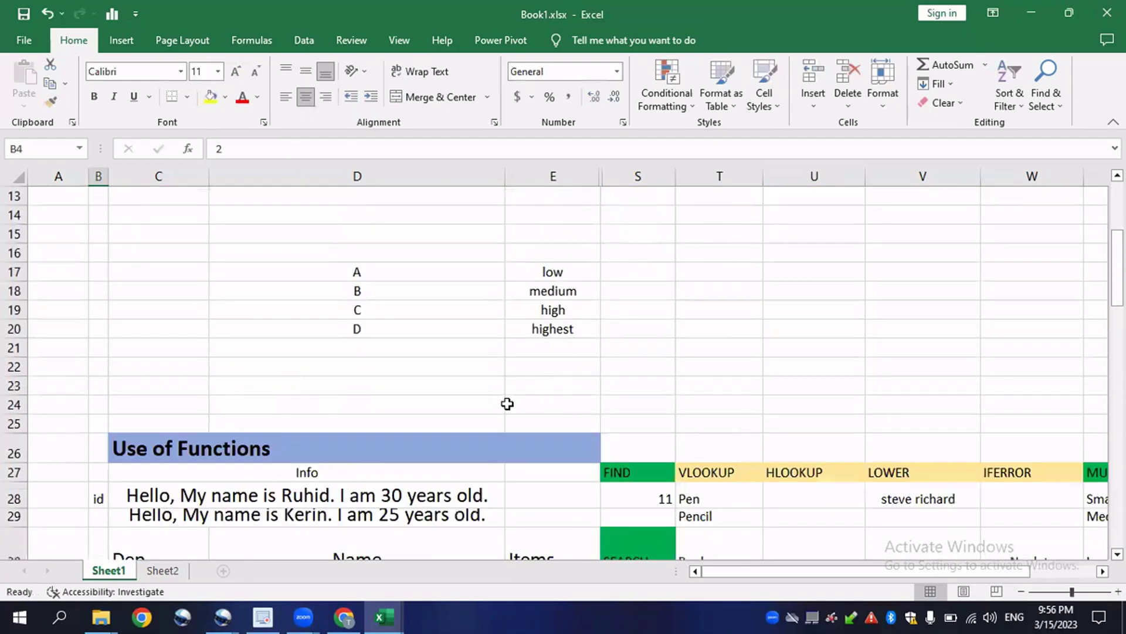
Clear the id in B32 and check the VLOOKUP cell T29 that depends on it.
scroll(653, 452, down, 1)
click(92, 491)
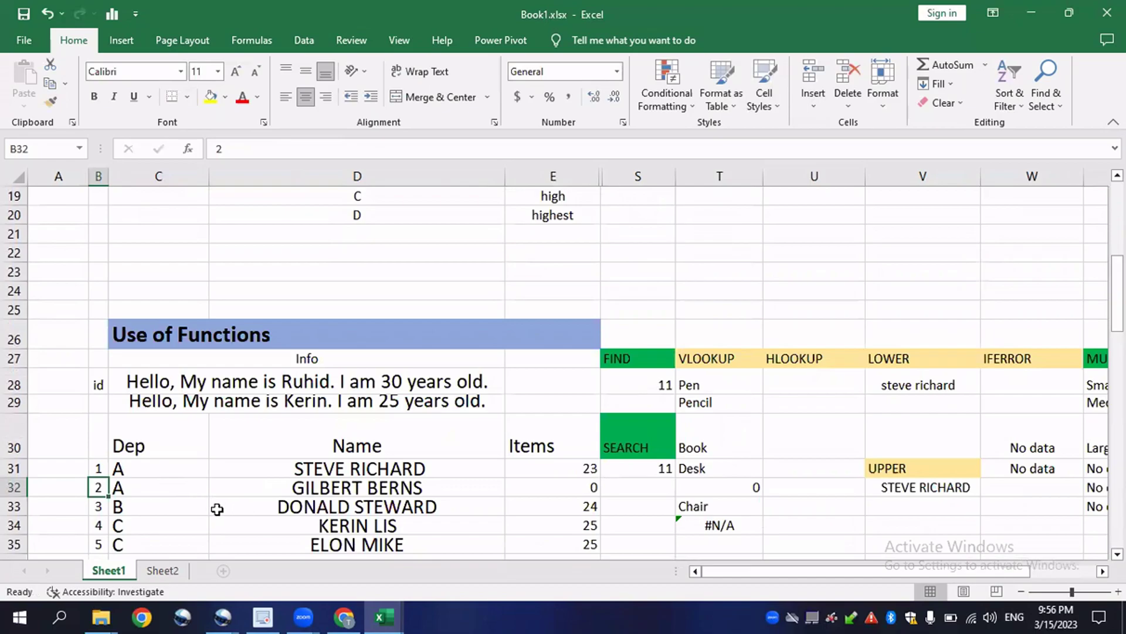
key(Delete)
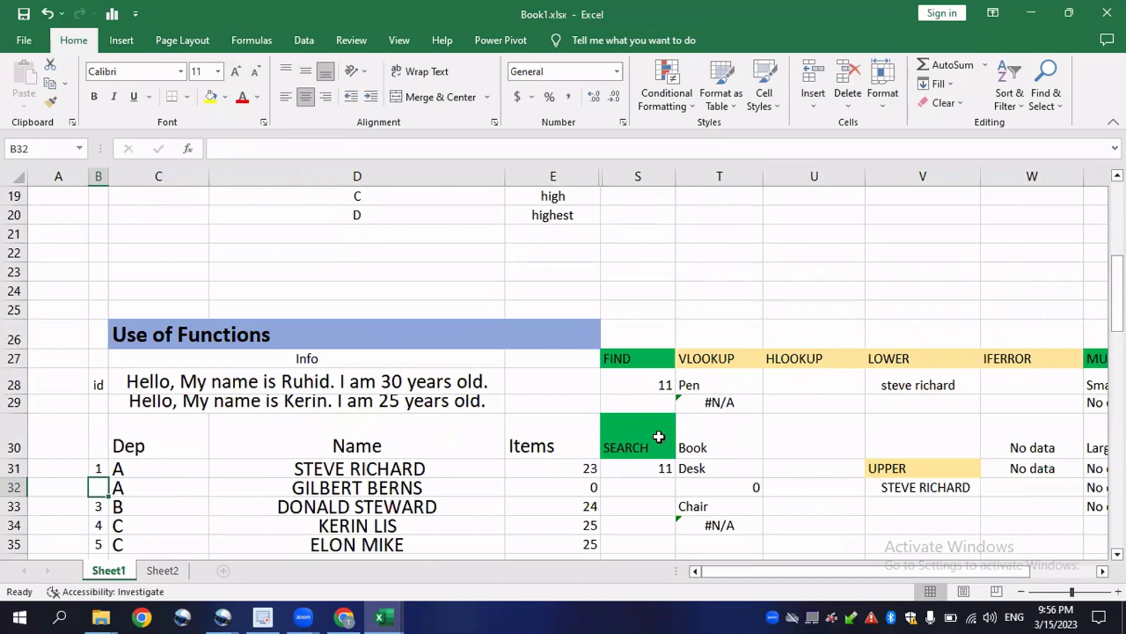
click(730, 403)
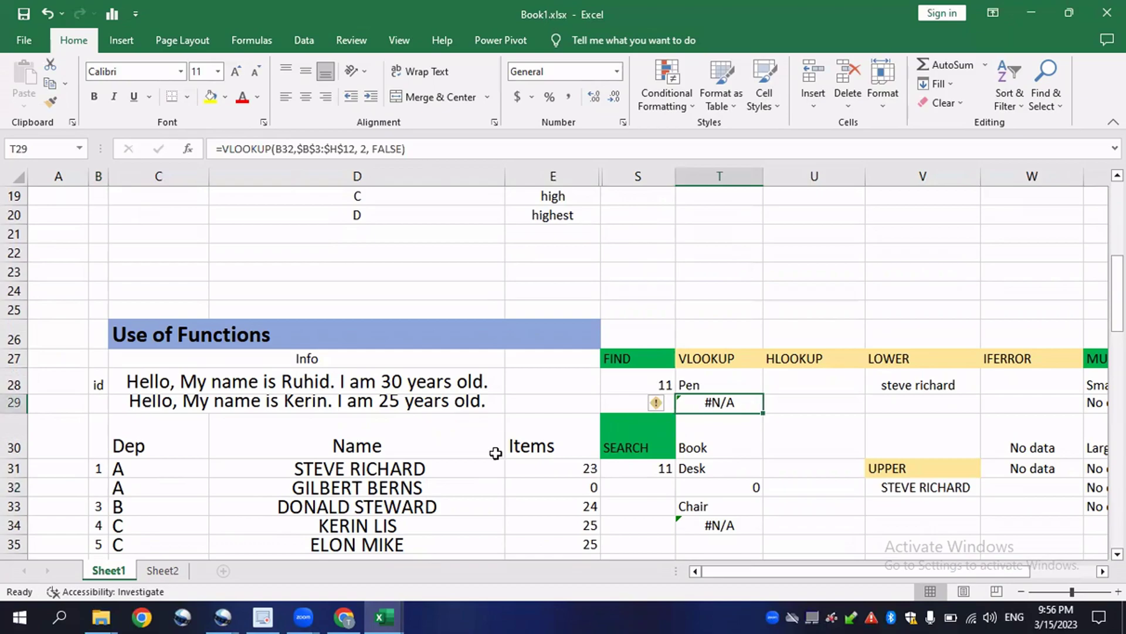
Examine how the T29 VLOOKUP formula uses the empty cell B32 as its lookup value.
click(96, 486)
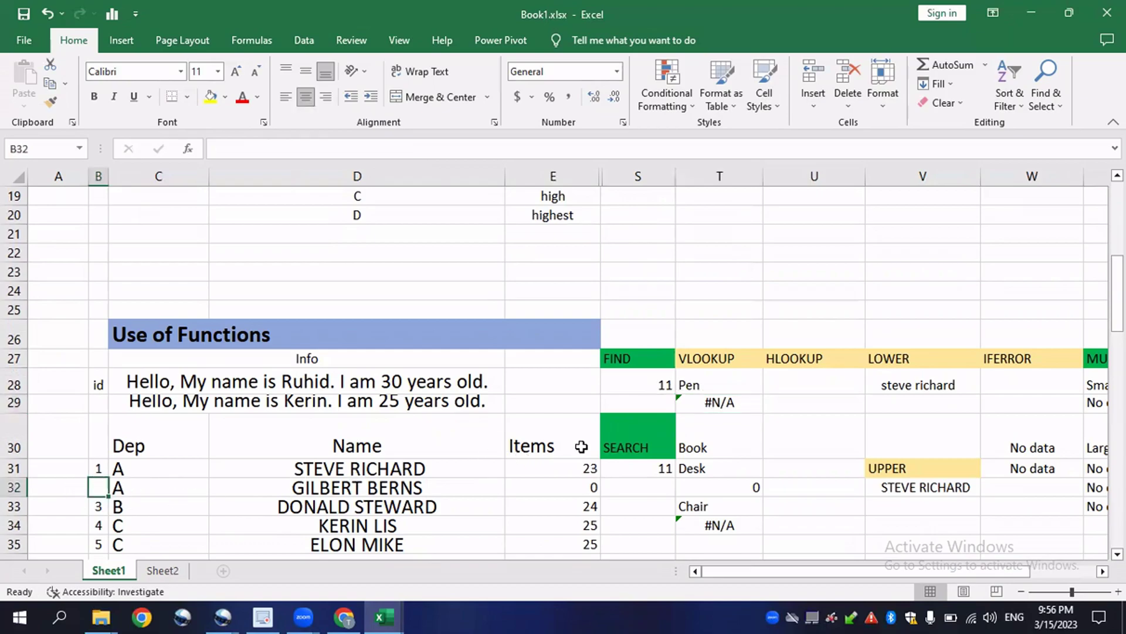
click(733, 404)
double_click(745, 404)
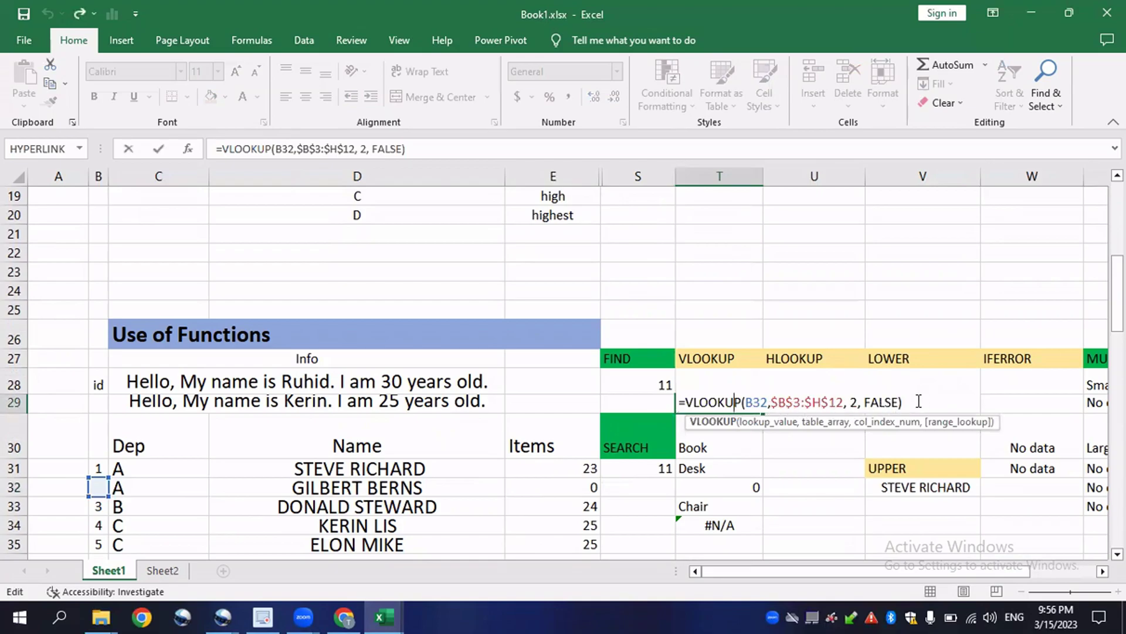
click(900, 402)
key(Return)
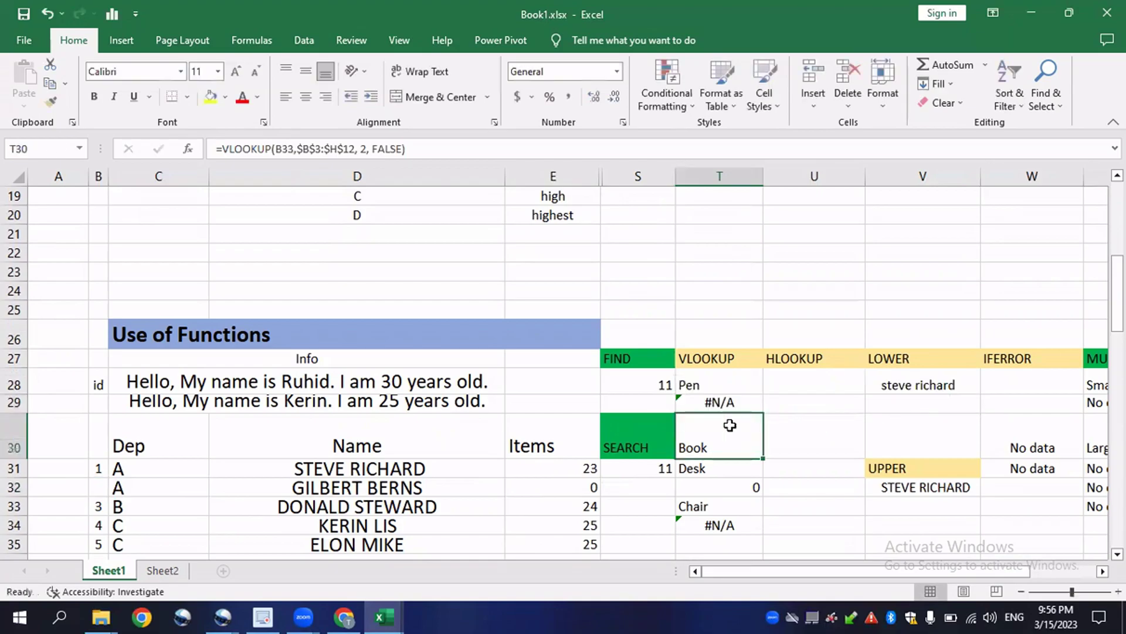
Wrap the T28 VLOOKUP in IFNA with "No value" as the fallback: =IFNA(VLOOKUP(B31,$B$3:$H$12, 2, FALSE), "No value").
click(723, 380)
double_click(704, 385)
click(689, 384)
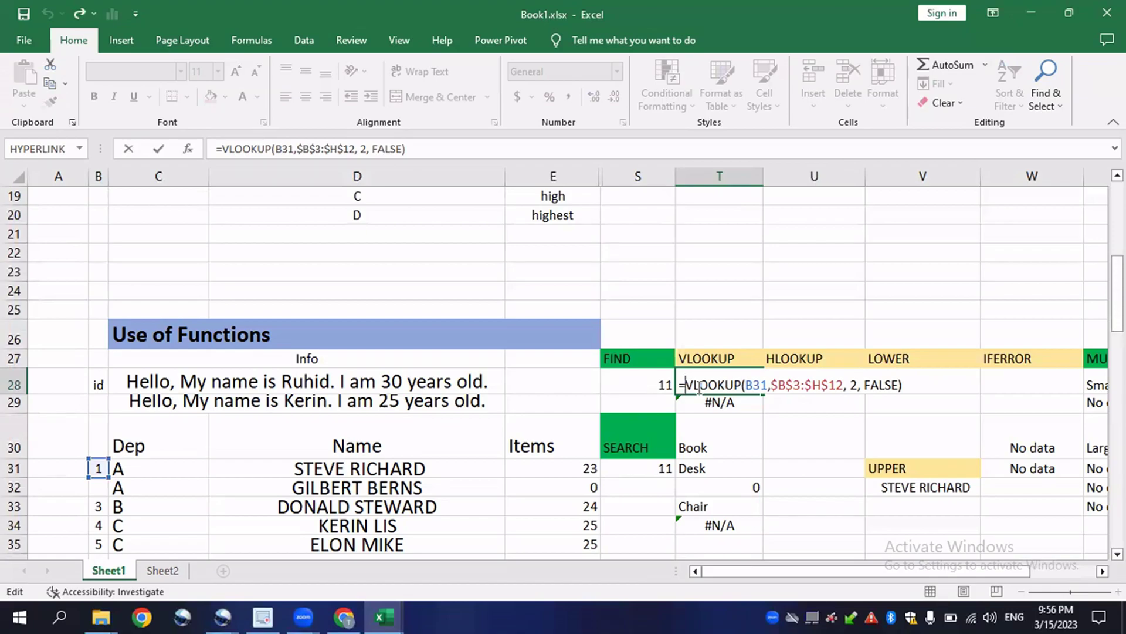
text(IFNA()
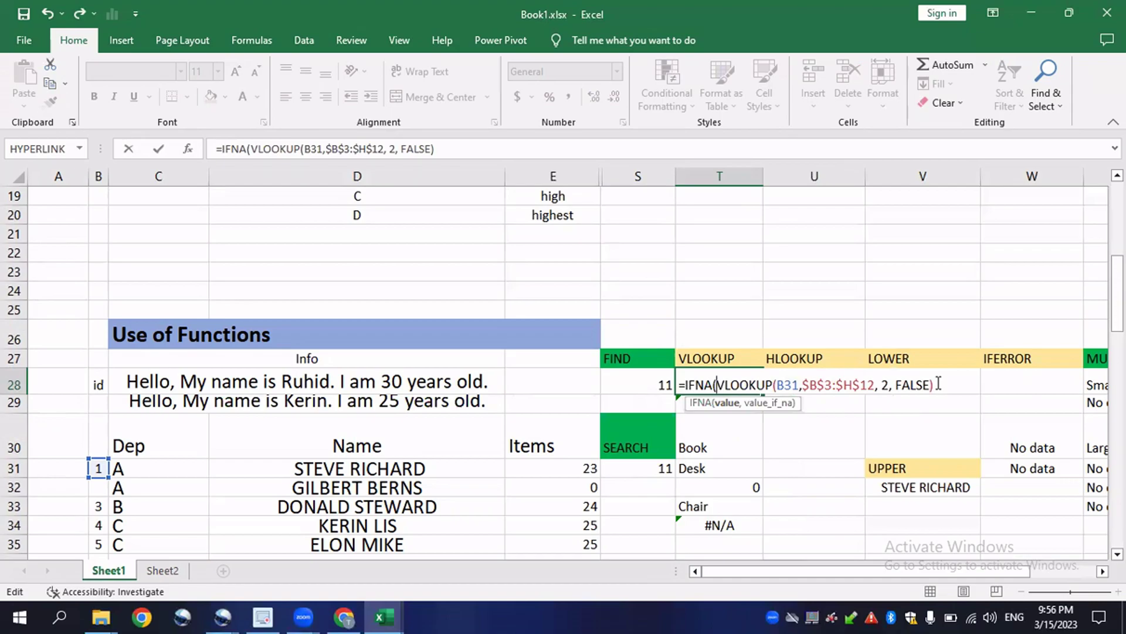
text(, "No value)
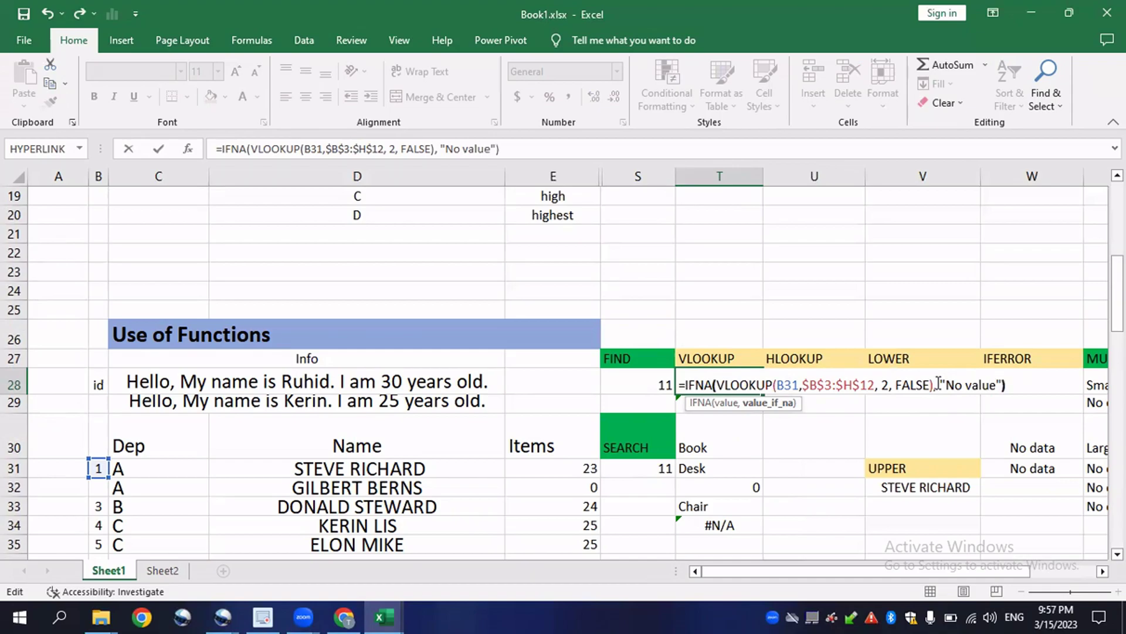
key(Return)
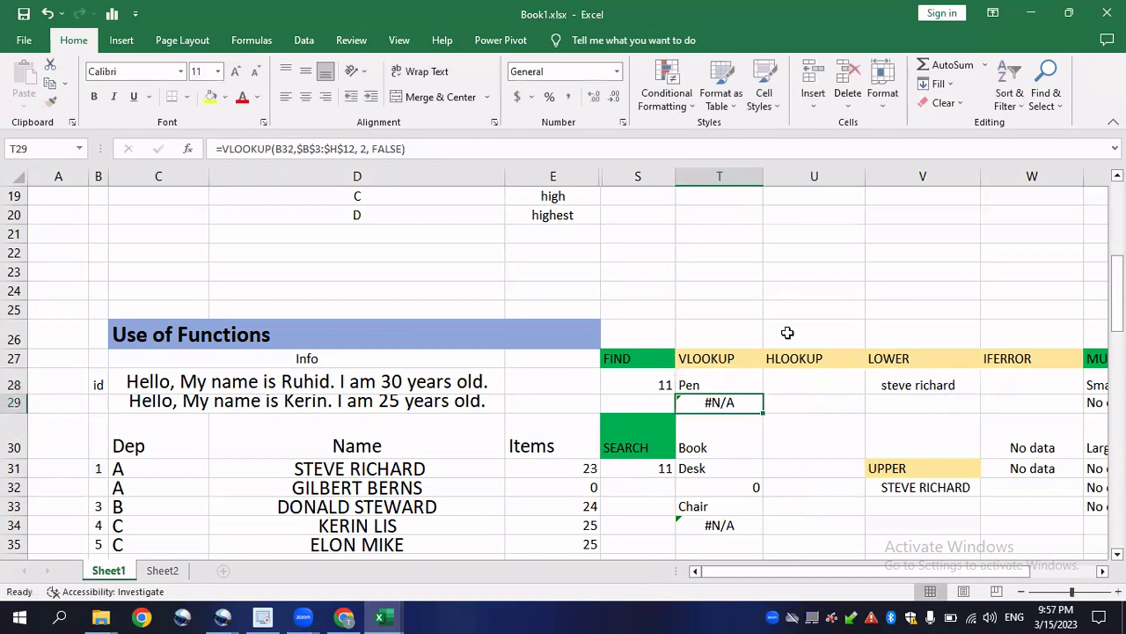
Fill the IFNA formula from T28 down through T30 and check the copied formulas.
click(730, 382)
click(765, 399)
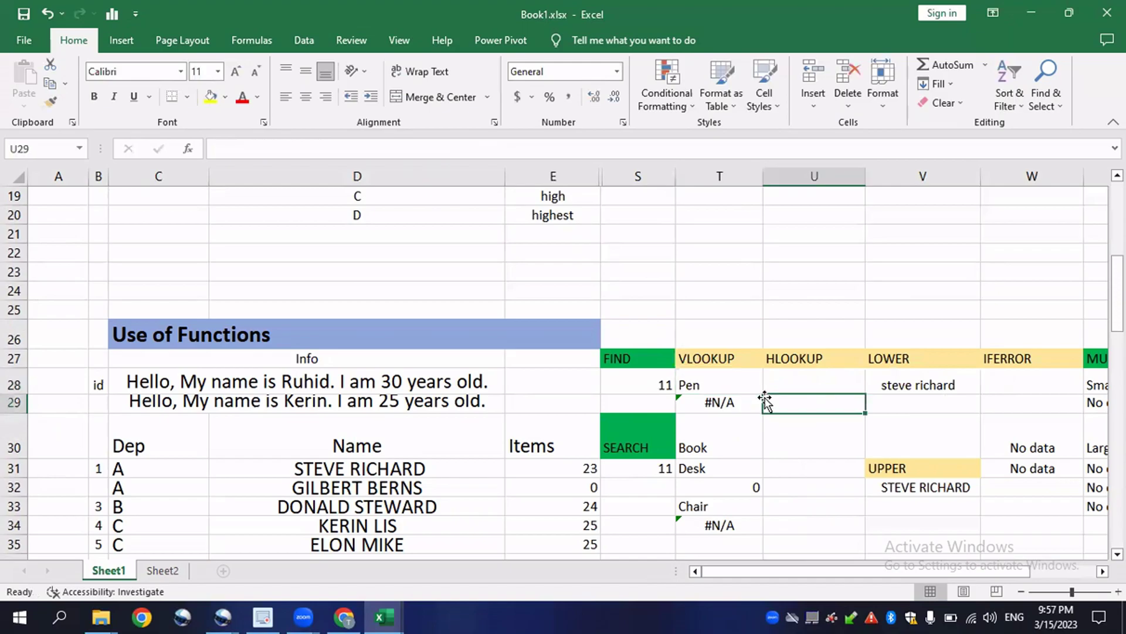
click(744, 381)
mouse_move(764, 394)
mouse_down()
mouse_move(773, 437)
mouse_move(769, 403)
mouse_up()
click(729, 402)
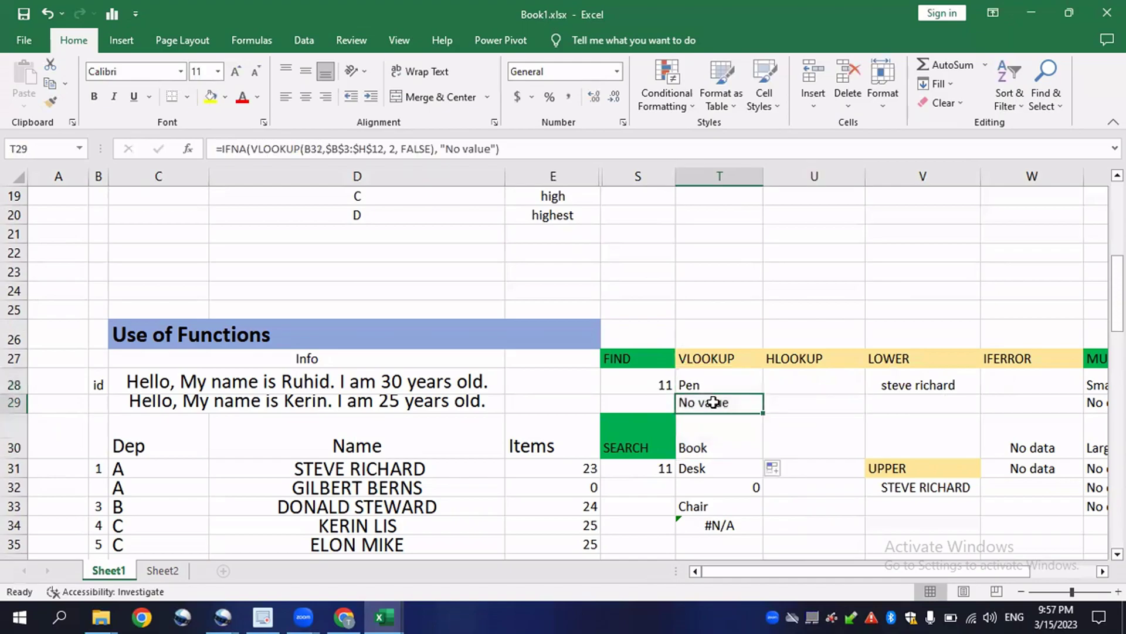
click(741, 423)
scroll(657, 410, down, 1)
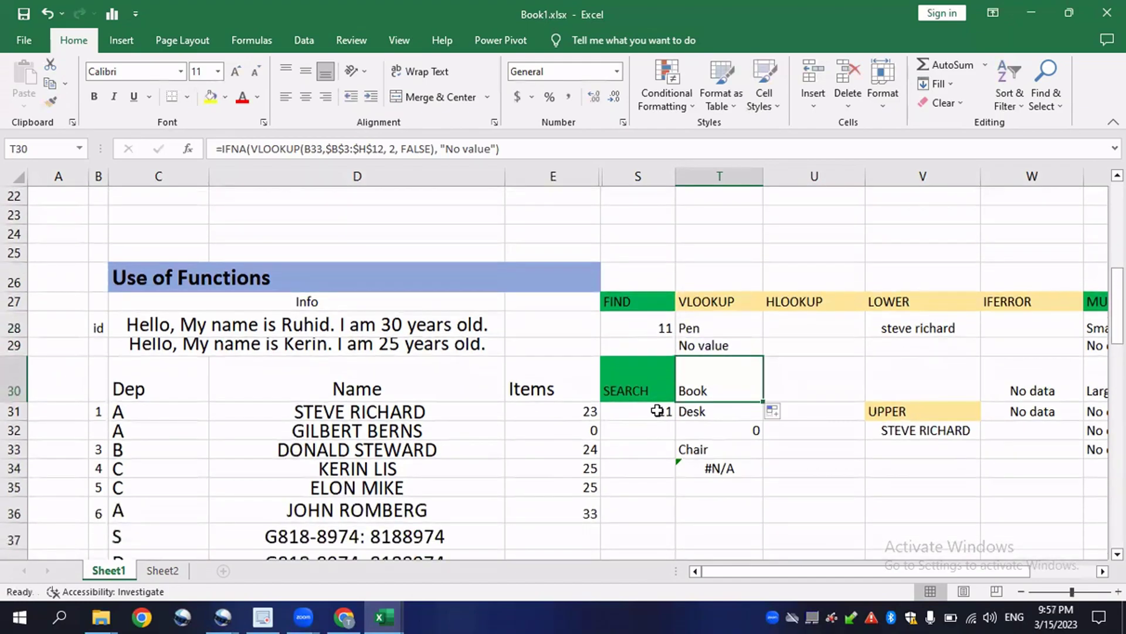
Review the IFNA formula in T28 without changing it.
click(728, 326)
double_click(721, 327)
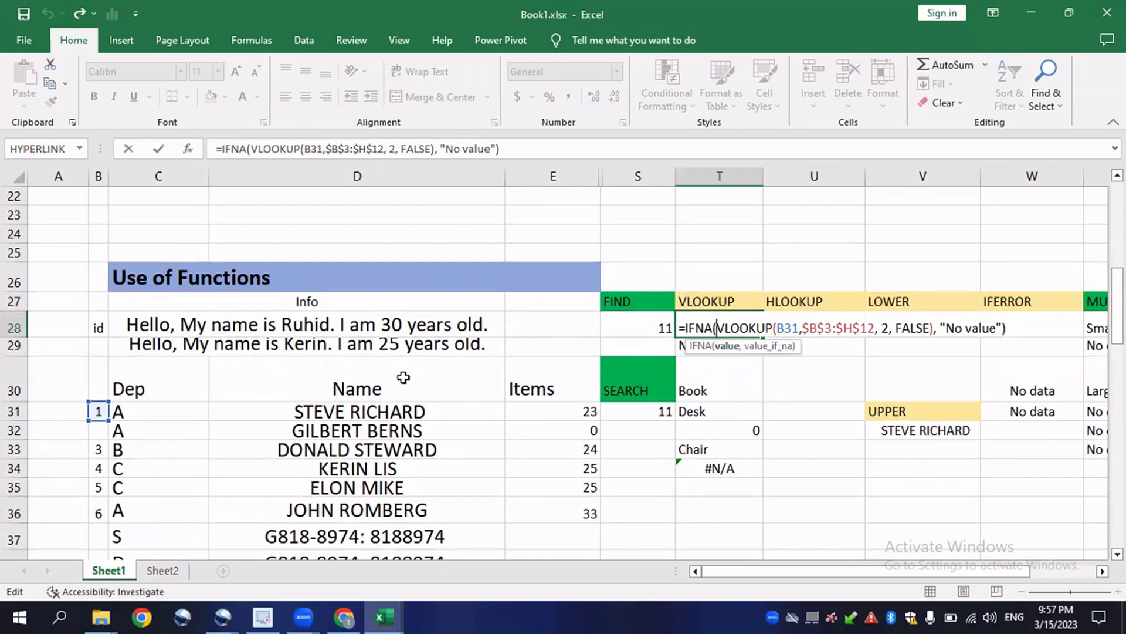
key(Escape)
Enter the id 2 in B32 again and check the VLOOKUP column.
click(94, 434)
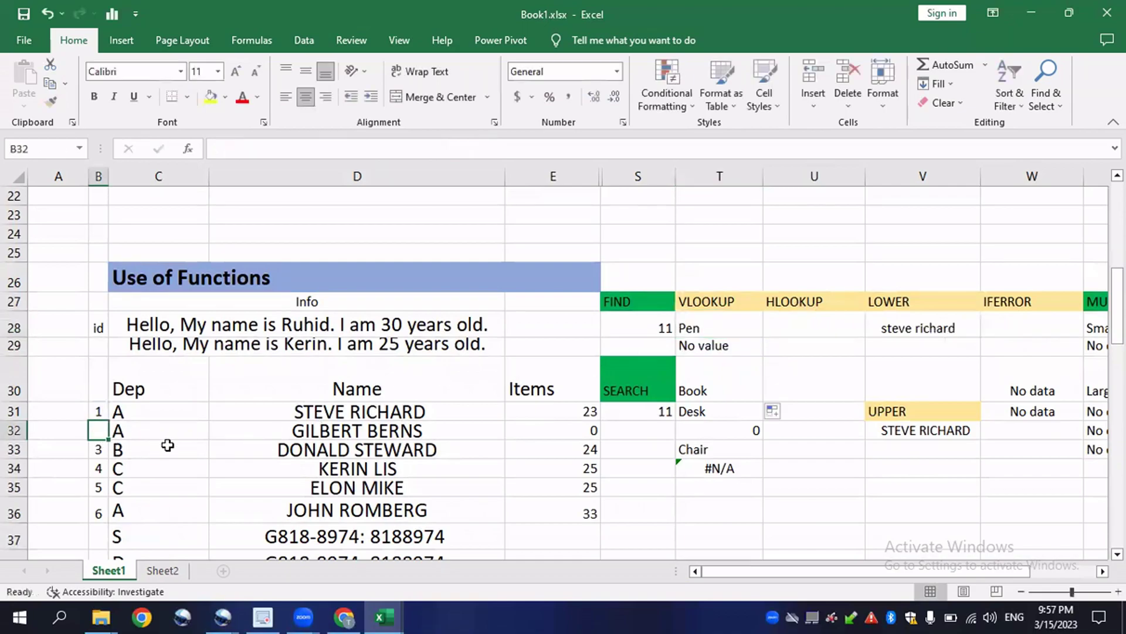
text(2)
click(222, 465)
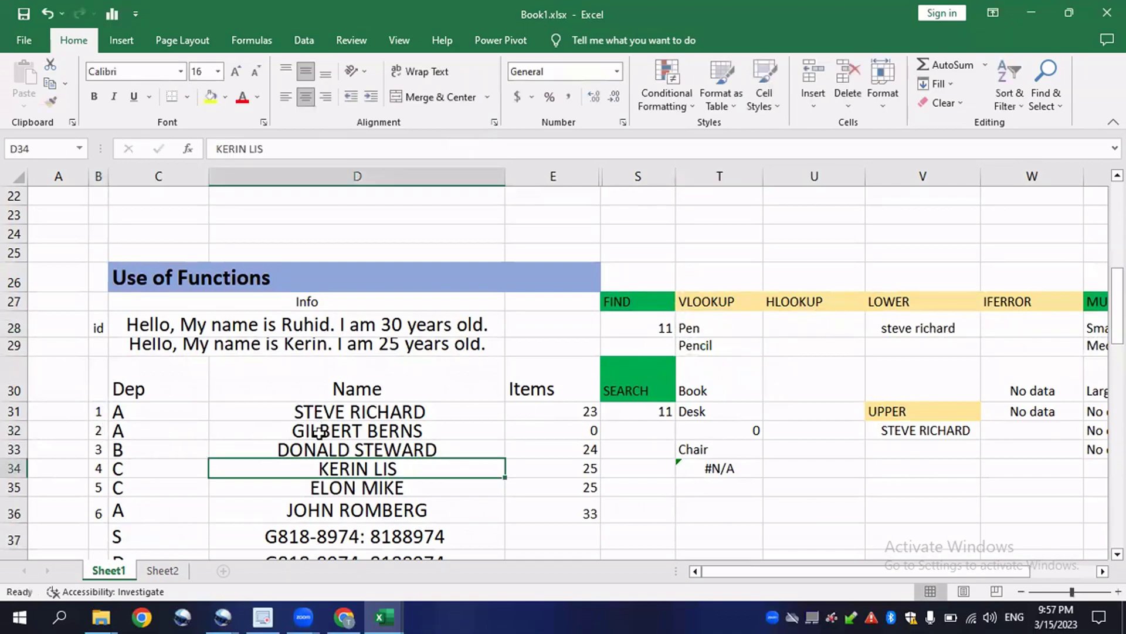
click(702, 394)
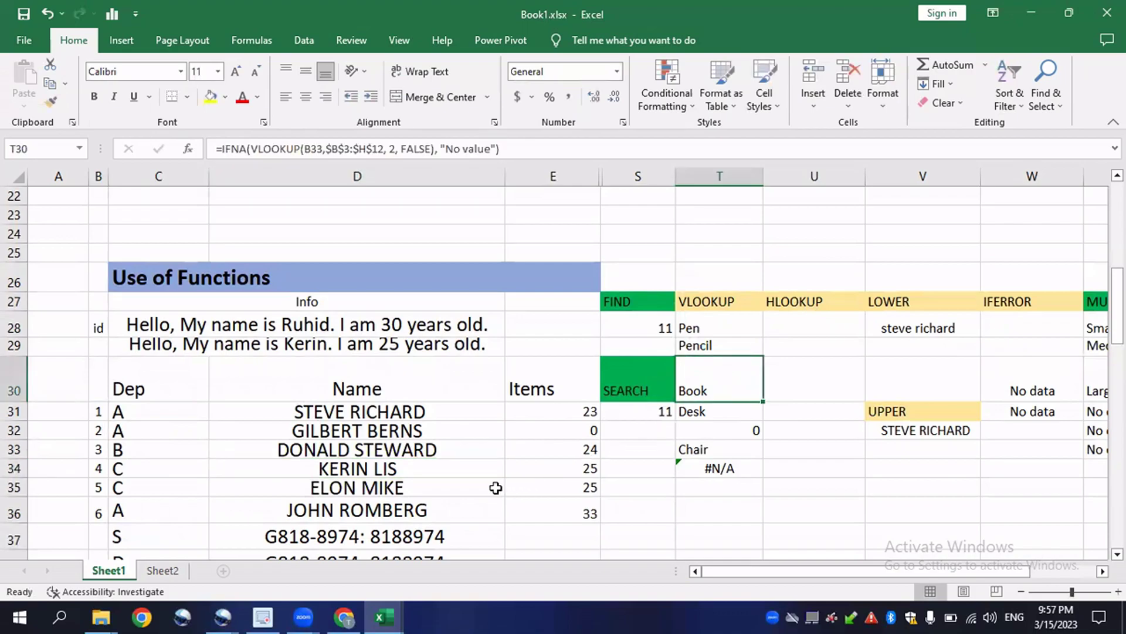
Return to the list of common errors and locate the #REF entry in D81.
scroll(392, 550, down, 15)
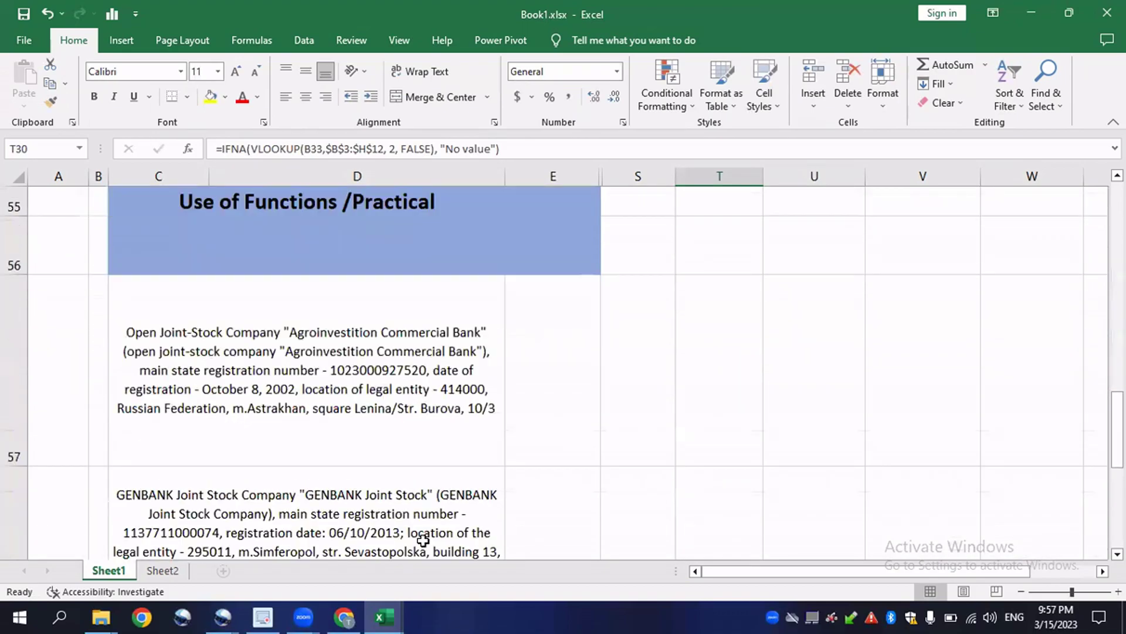
scroll(453, 513, up, 3)
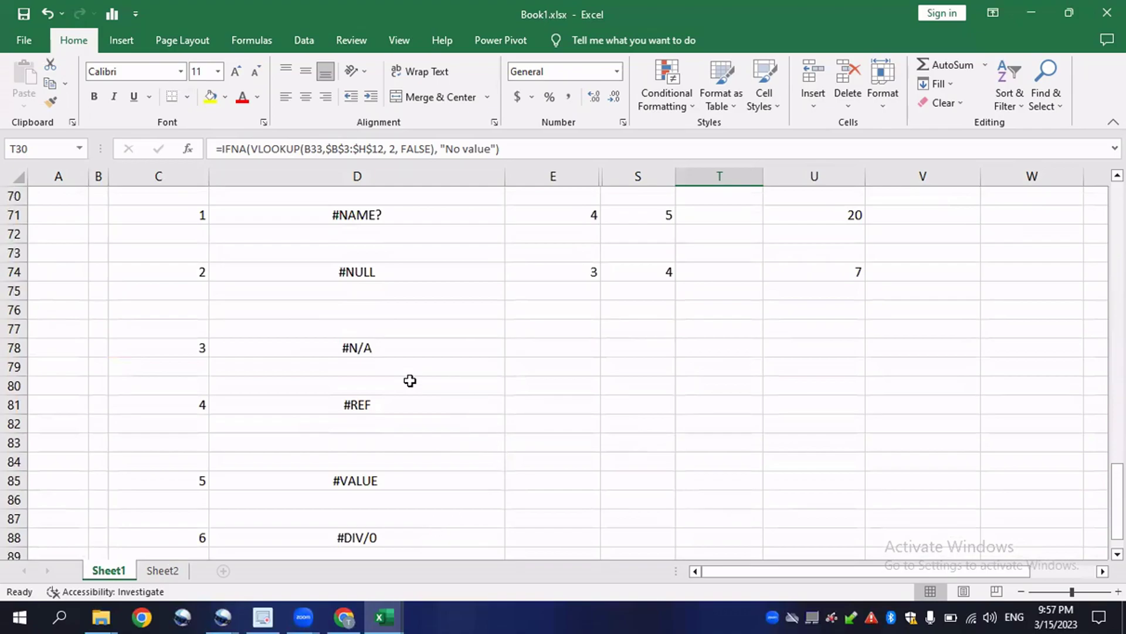
click(440, 422)
click(373, 410)
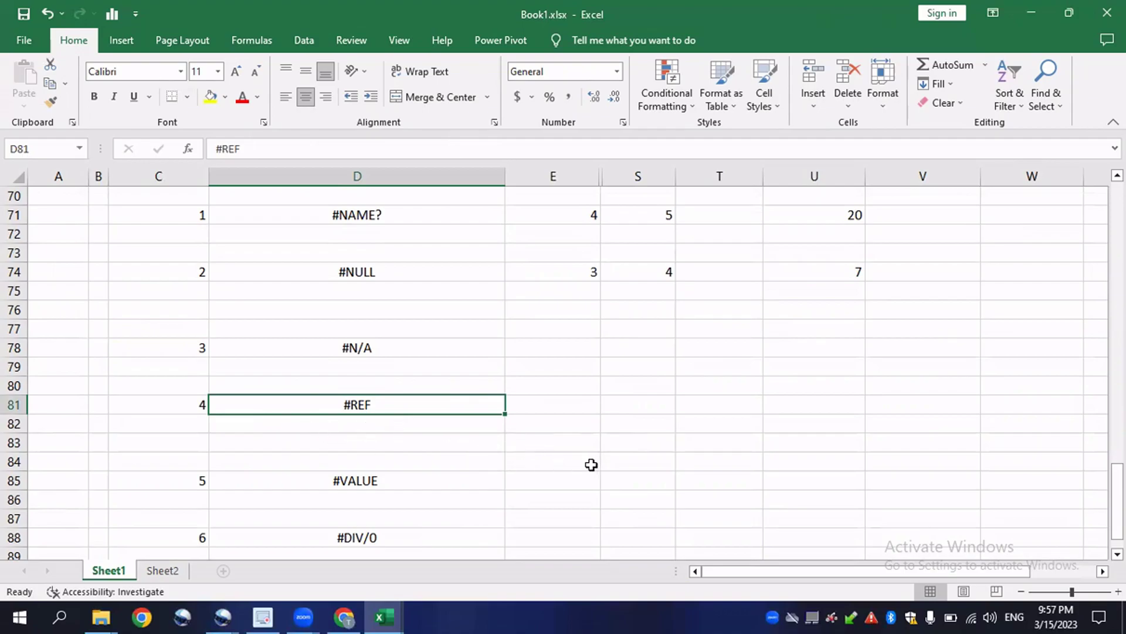
click(640, 481)
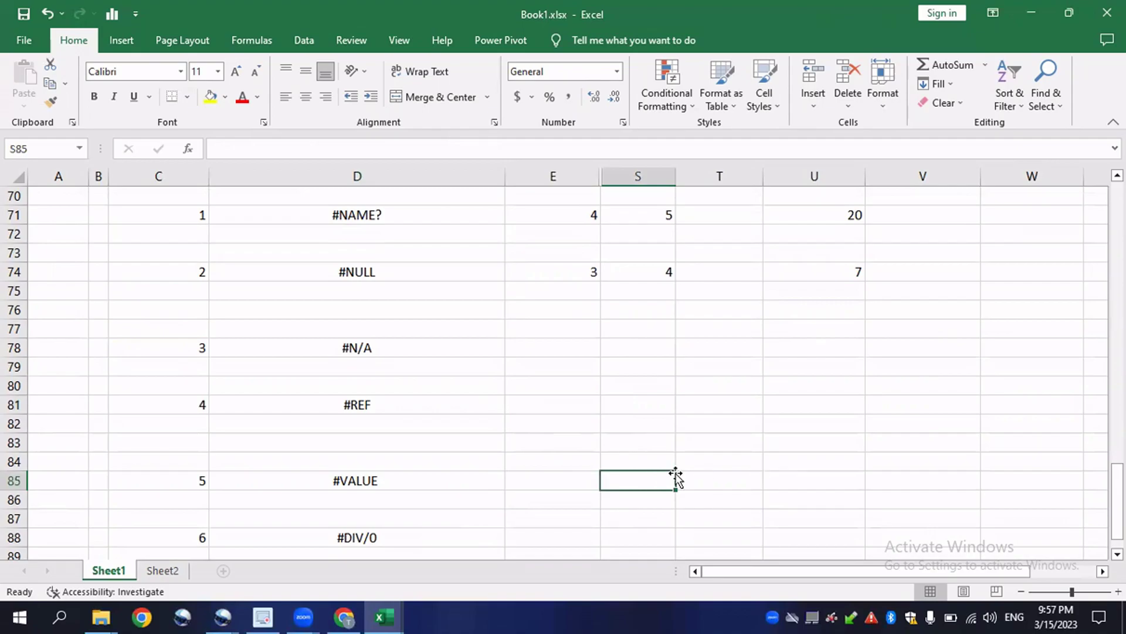
click(517, 346)
Enter sample numbers for the #REF example: 4 in E81, 5 in T81 and 7 in E82.
scroll(586, 405, up, 1)
click(498, 461)
click(557, 476)
scroll(624, 473, down, 1)
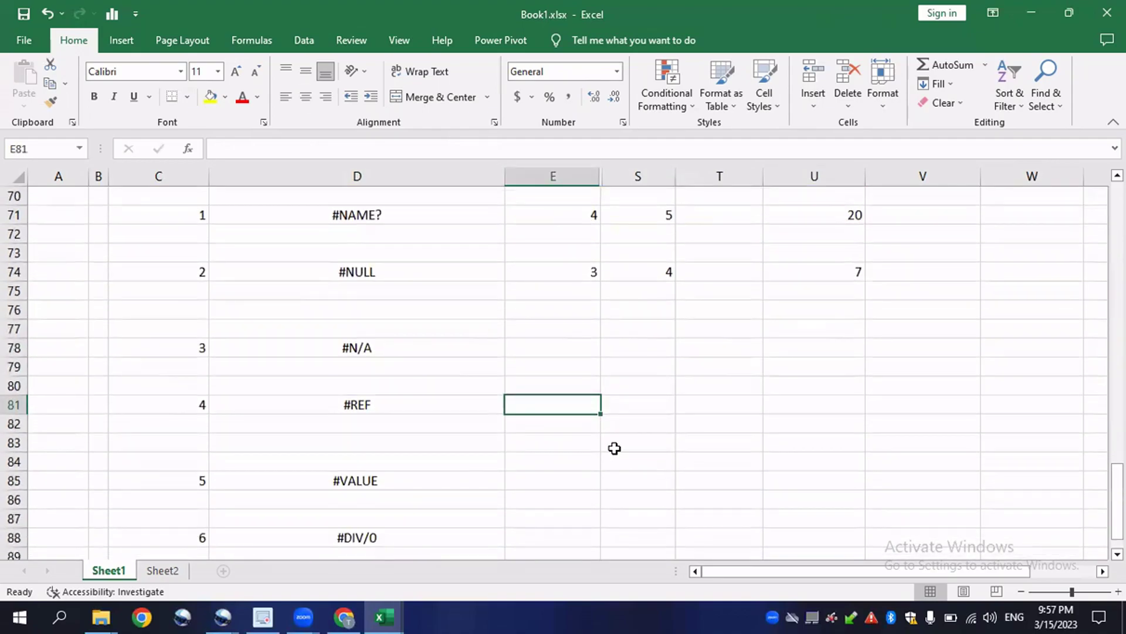
text(4)
click(680, 404)
text(5)
click(610, 442)
click(565, 435)
click(573, 425)
text(7)
click(726, 444)
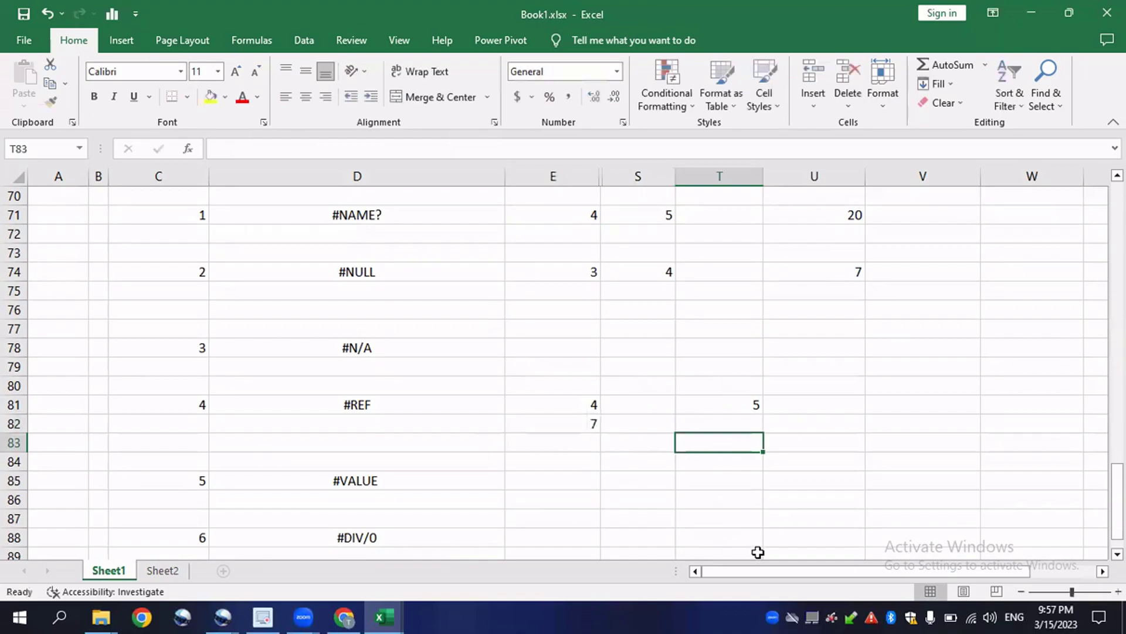
Begin a SUM formula in U81 in the #REF row.
drag(751, 575, 801, 583)
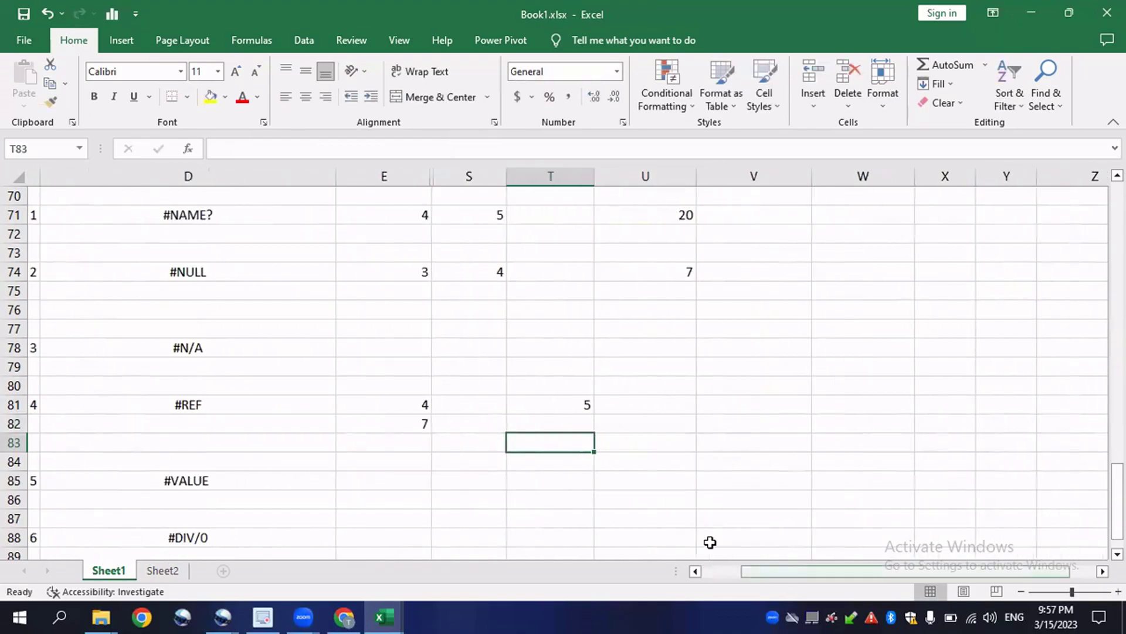
click(685, 420)
click(672, 402)
click(711, 401)
click(644, 400)
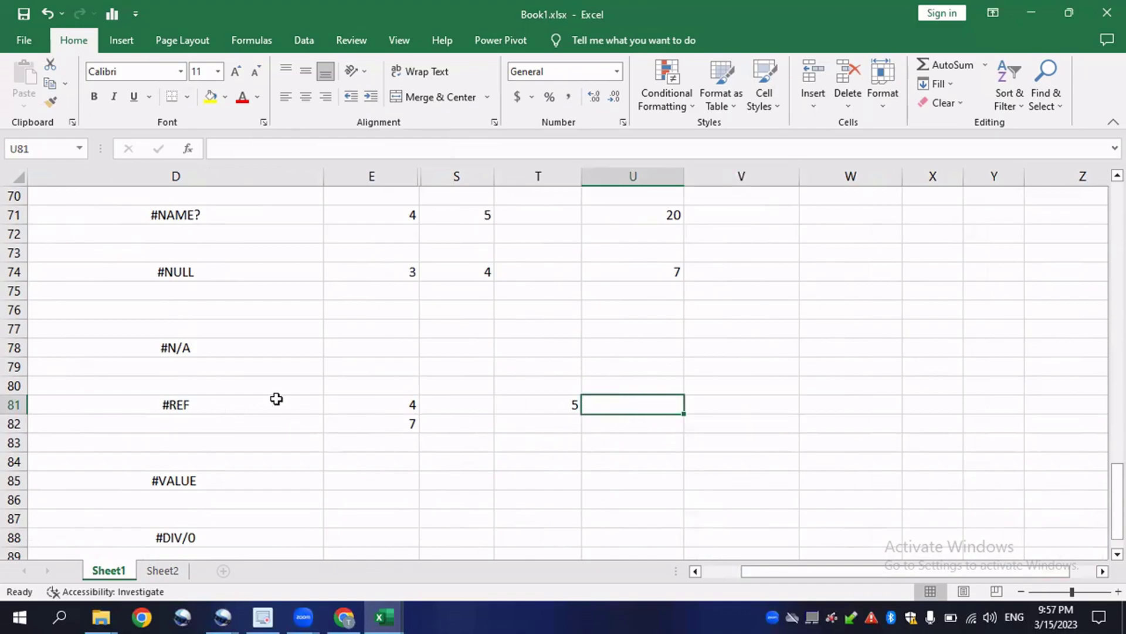
text(=)
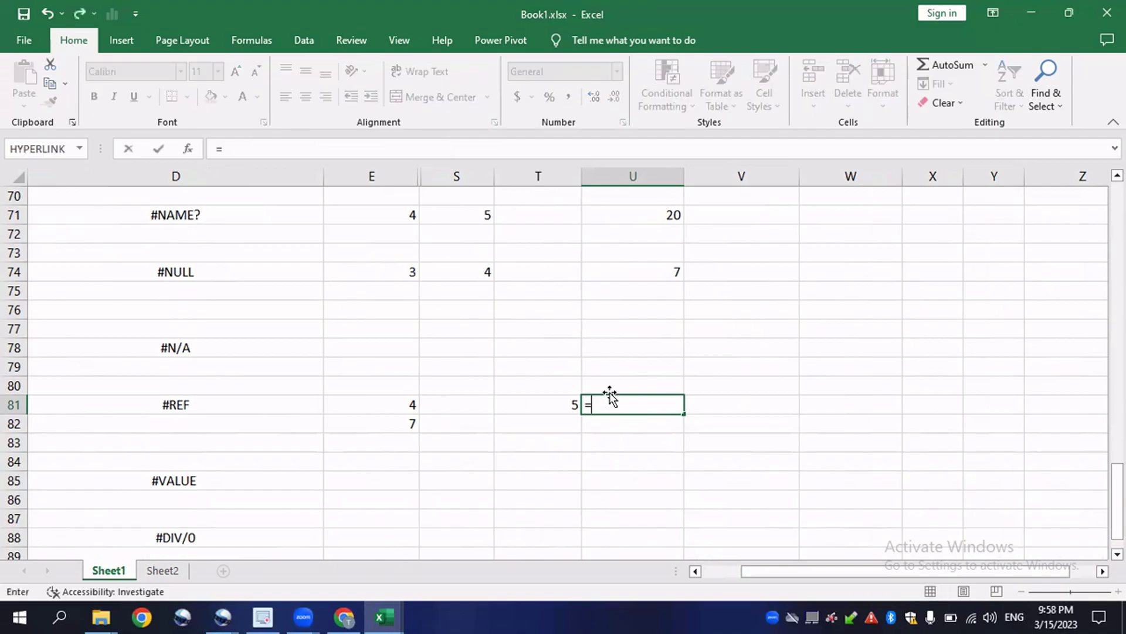
text(sum)
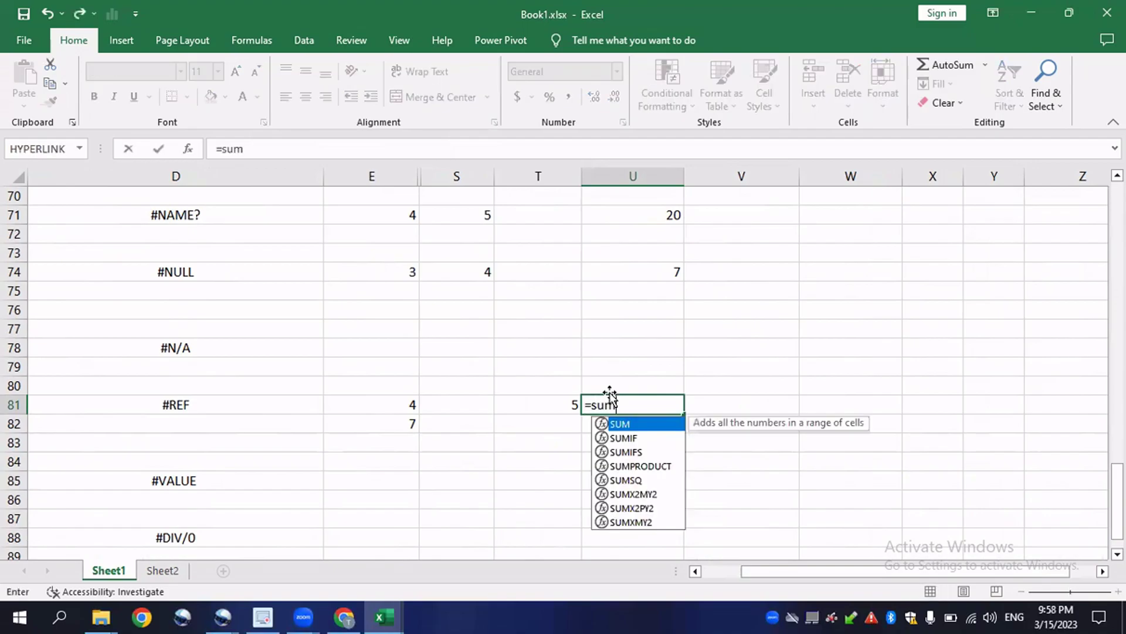
key(BackSpace)
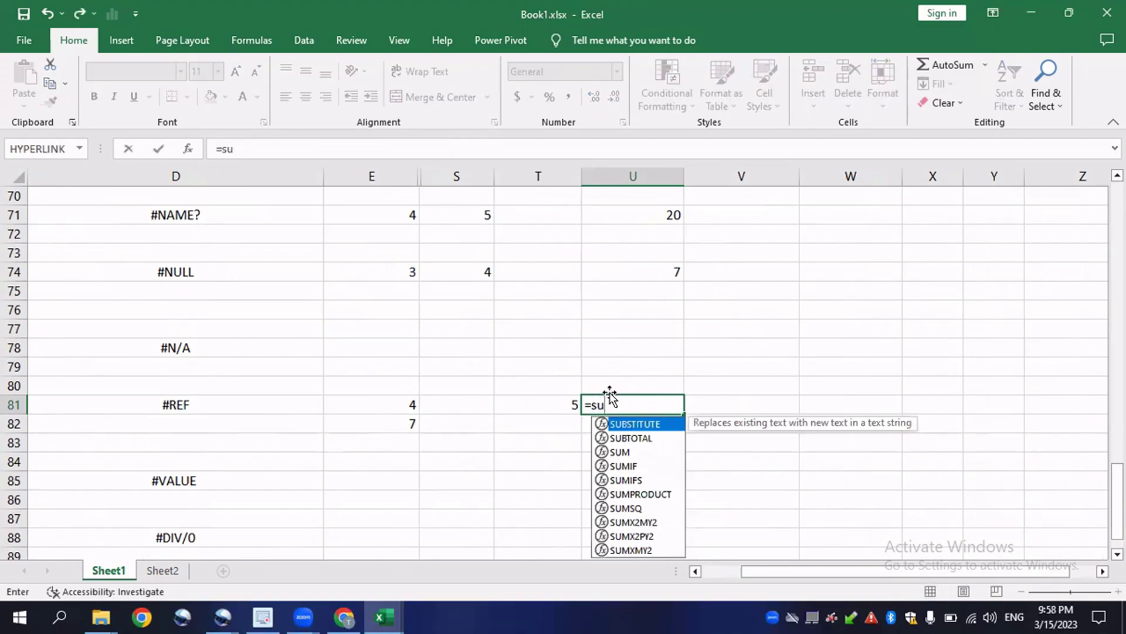
text(M()
key(BackSpace)
key(BackSpace)
text(m()
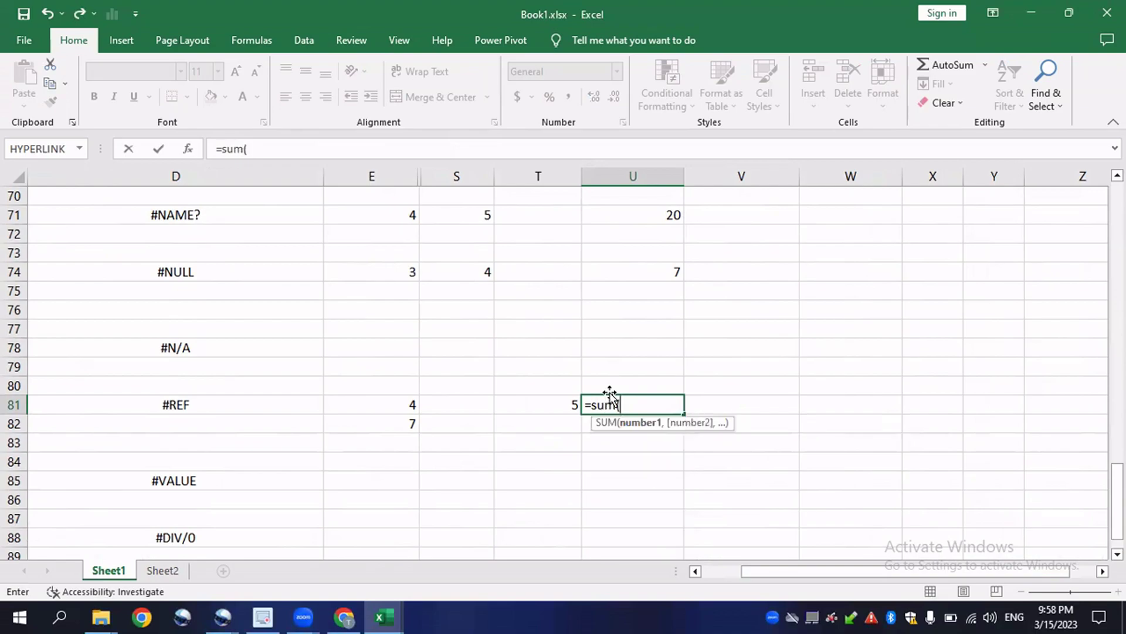
Complete the U81 formula as =SUM(E81,T81,E82) and select the cell to check it.
click(377, 418)
click(393, 404)
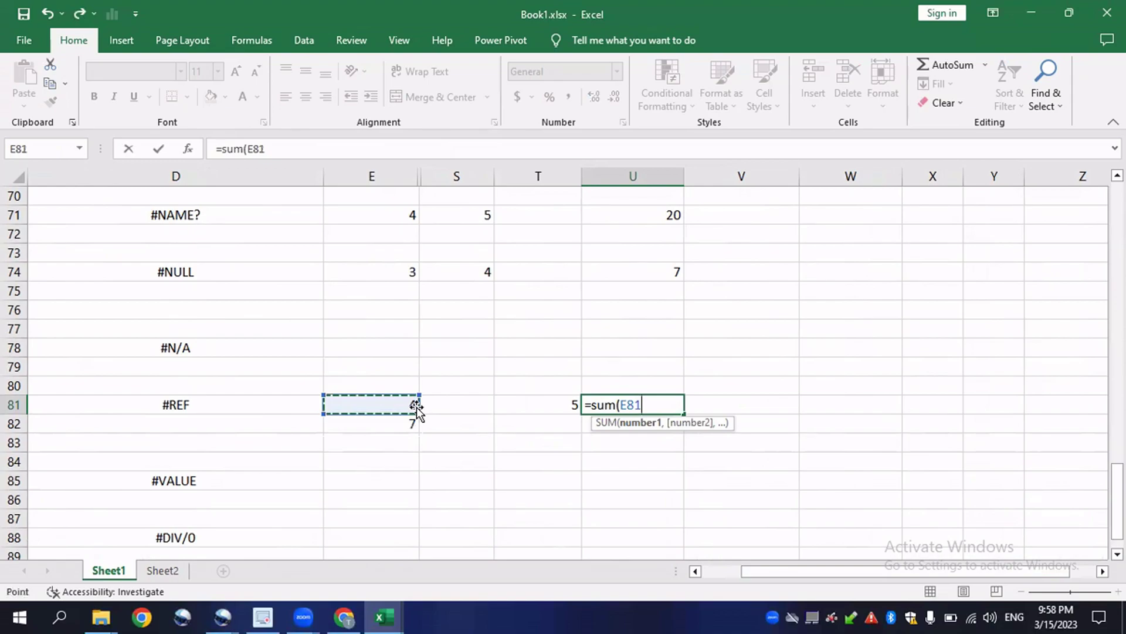
text(,)
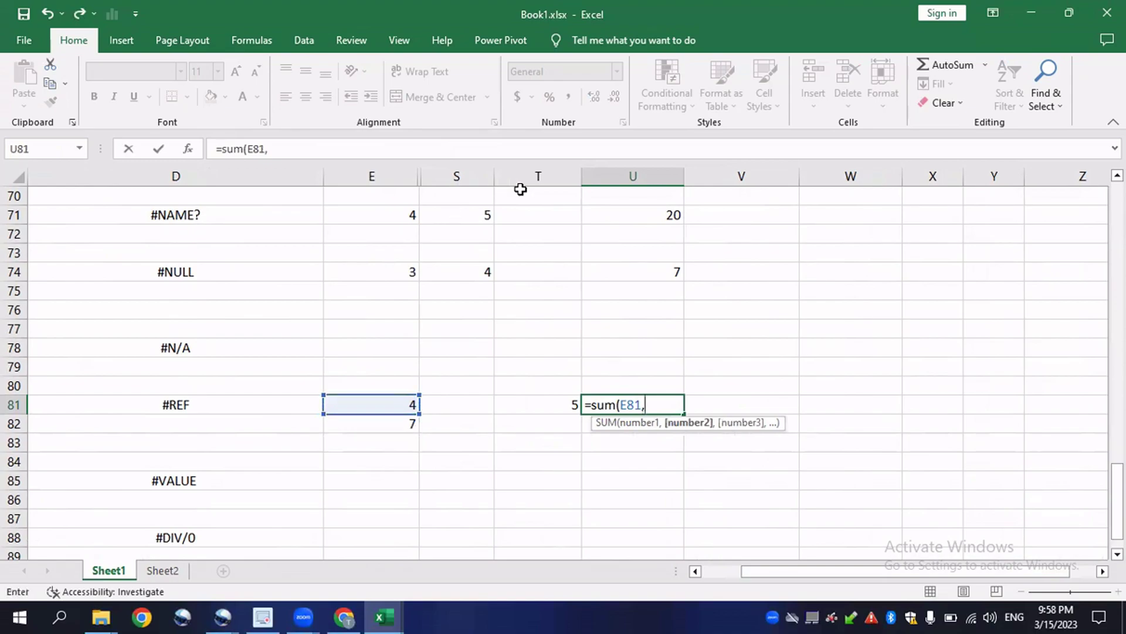
click(531, 399)
text(,)
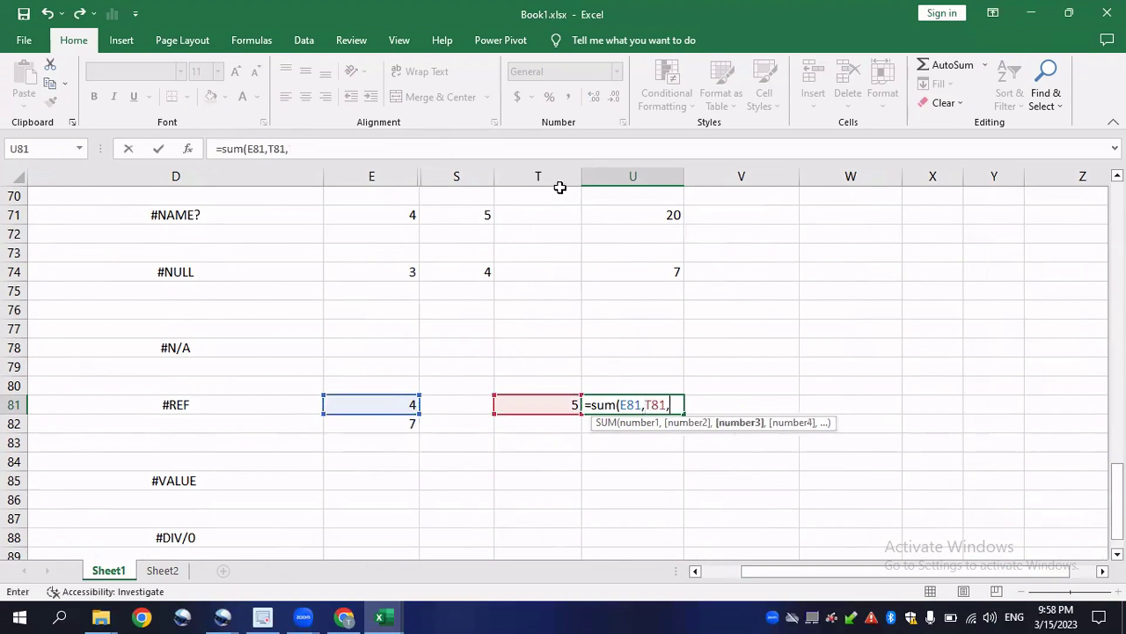
click(378, 420)
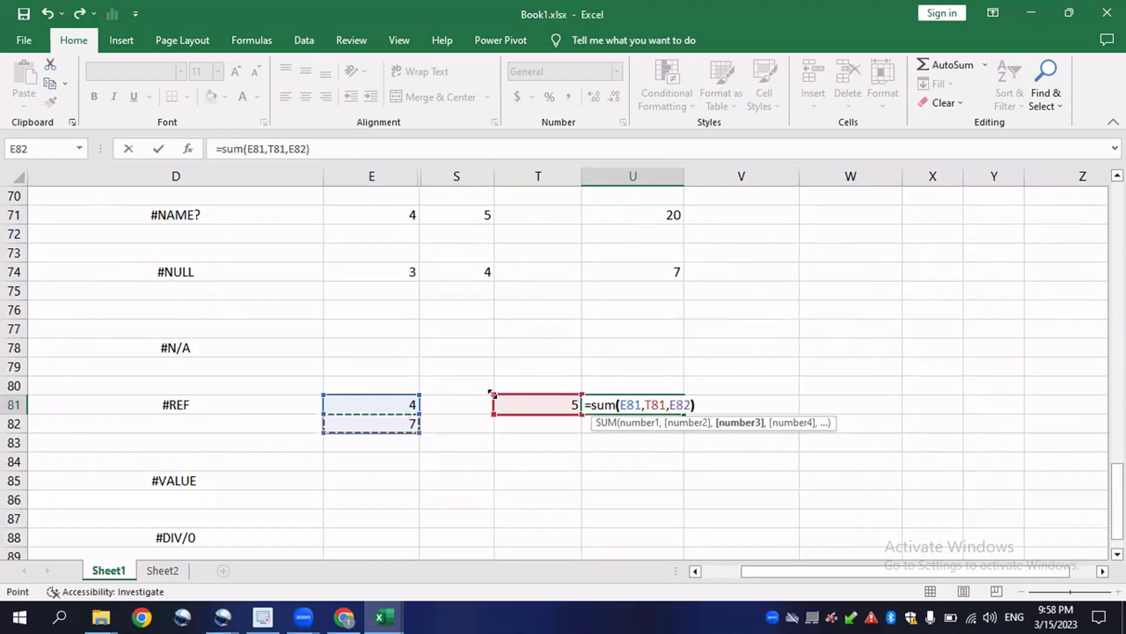
text())
key(Return)
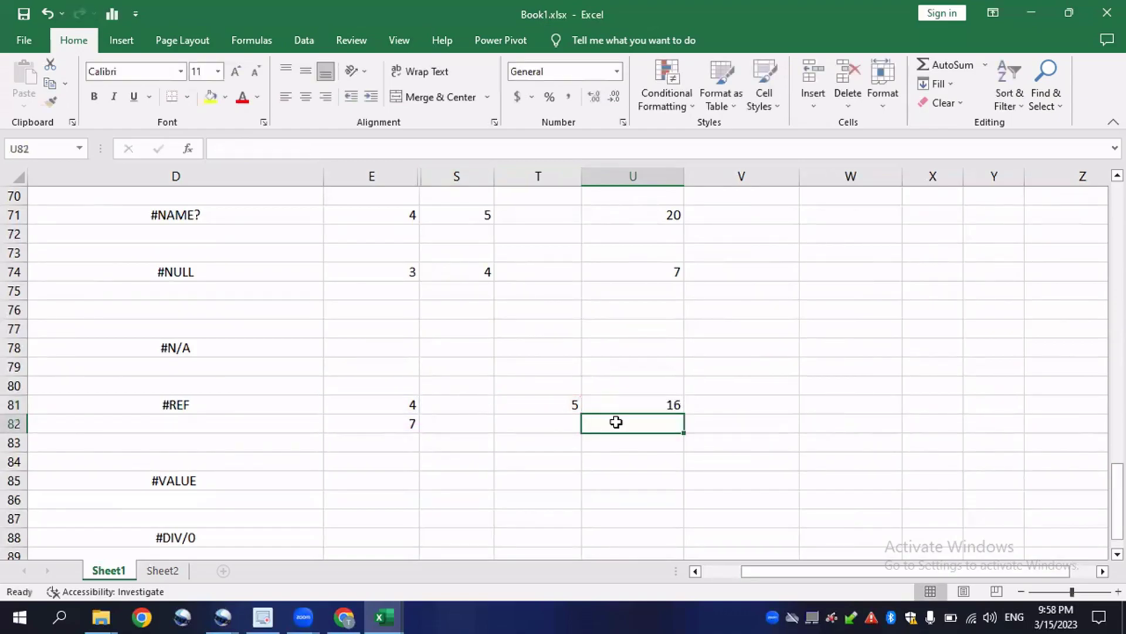
click(642, 402)
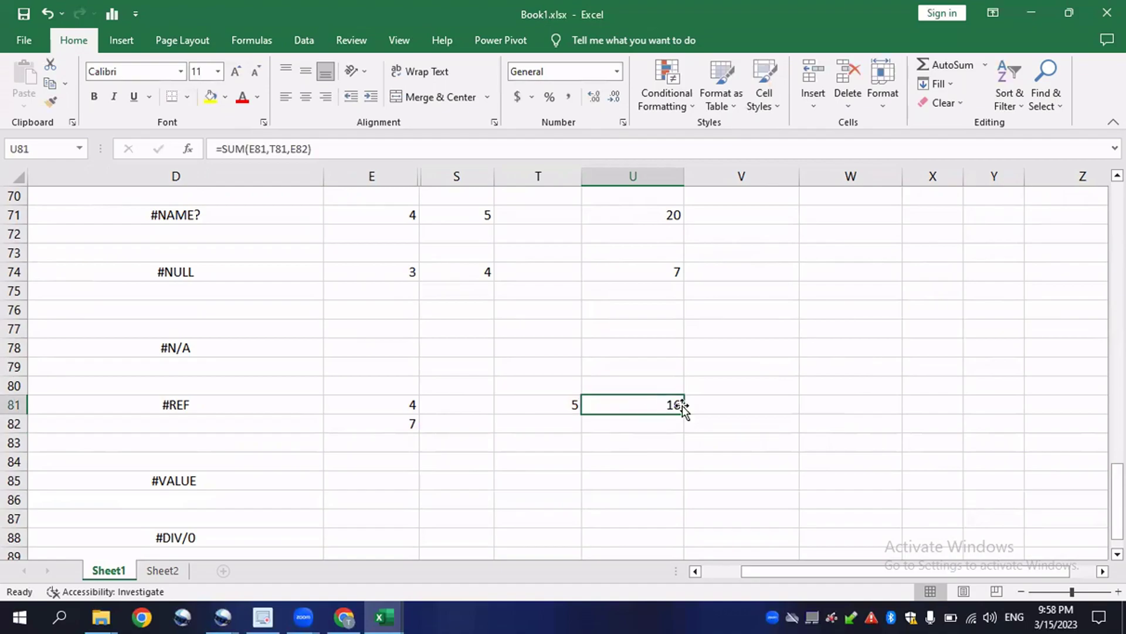
Clear the value in E82 to test the U81 sum, and undo the deletion.
click(429, 421)
click(380, 421)
key(Delete)
click(540, 419)
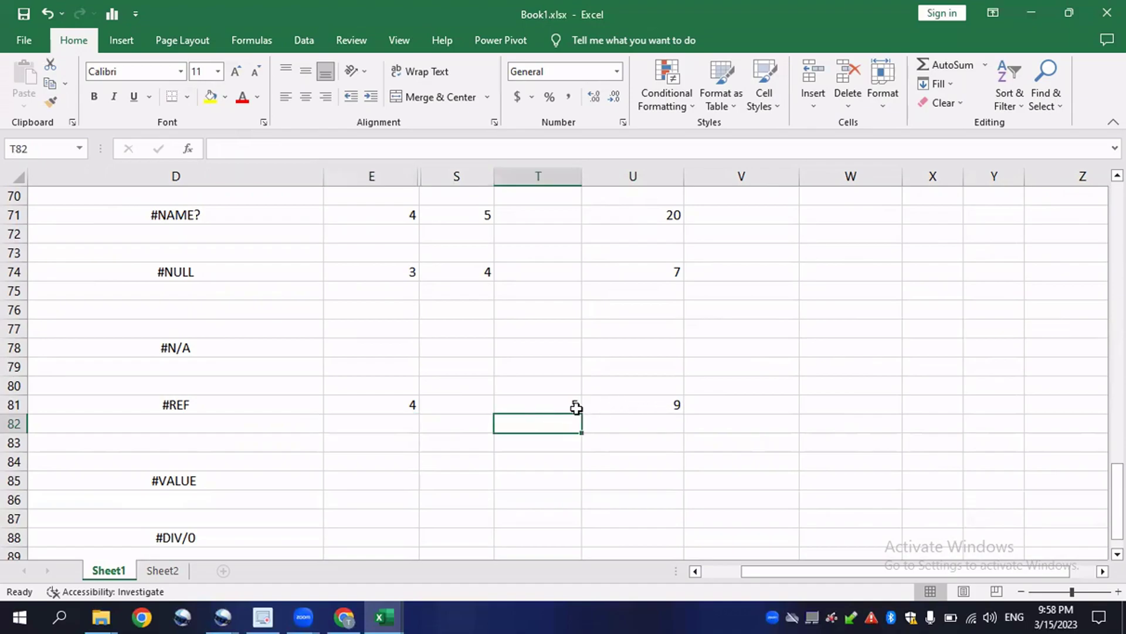
click(400, 427)
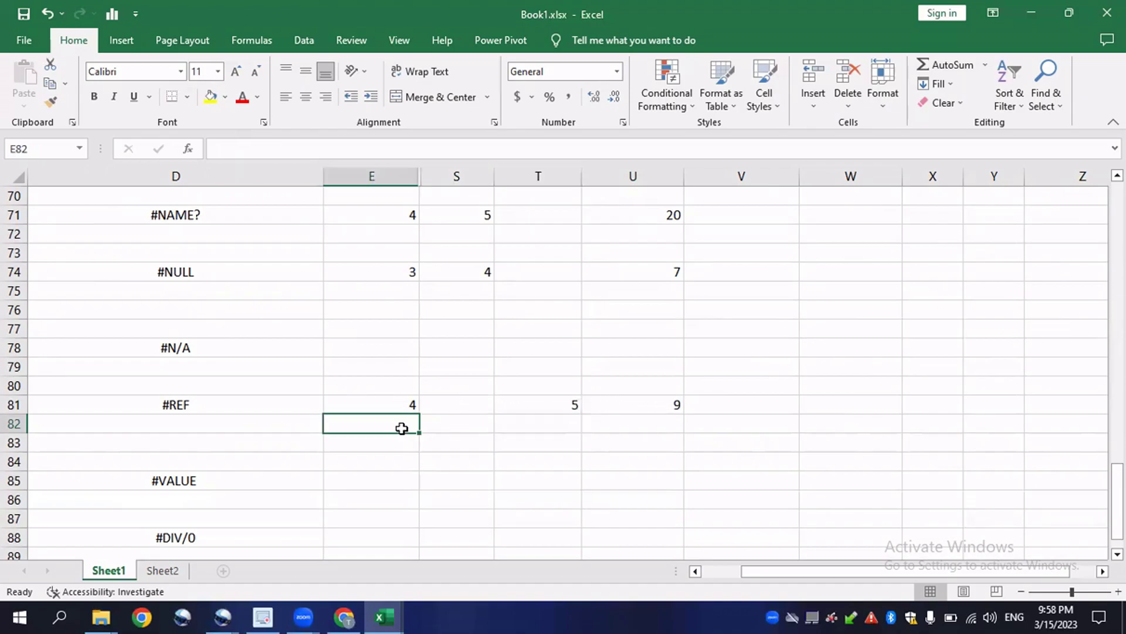
key(ctrl+z)
Delete the entire row 82 that the U81 formula refers to.
click(421, 422)
click(395, 422)
click(13, 422)
right_click(13, 423)
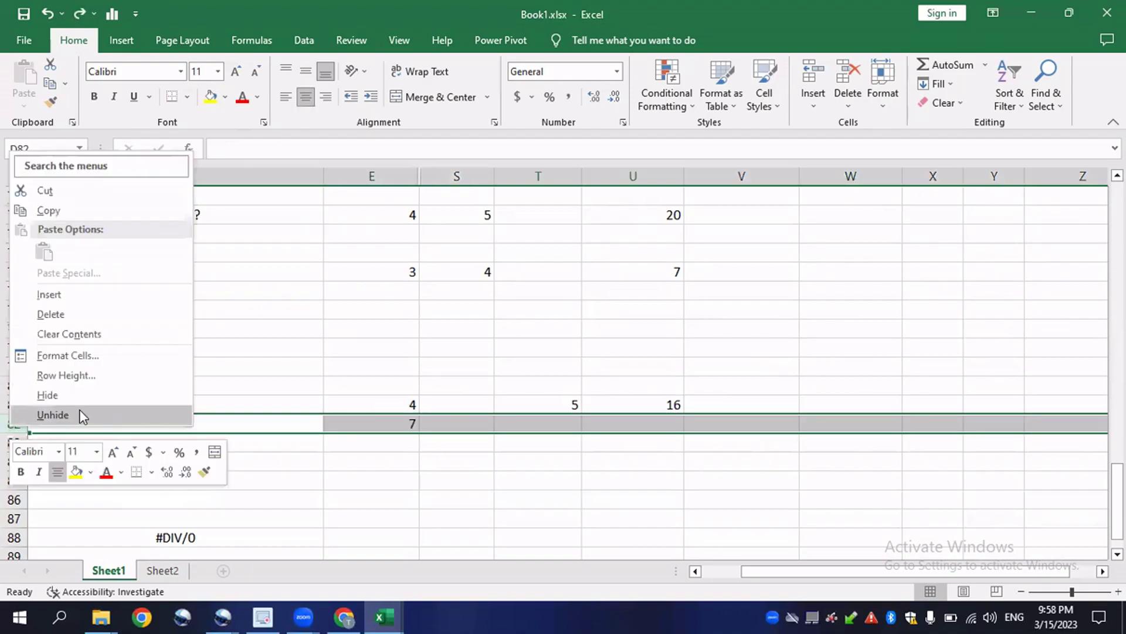
click(65, 315)
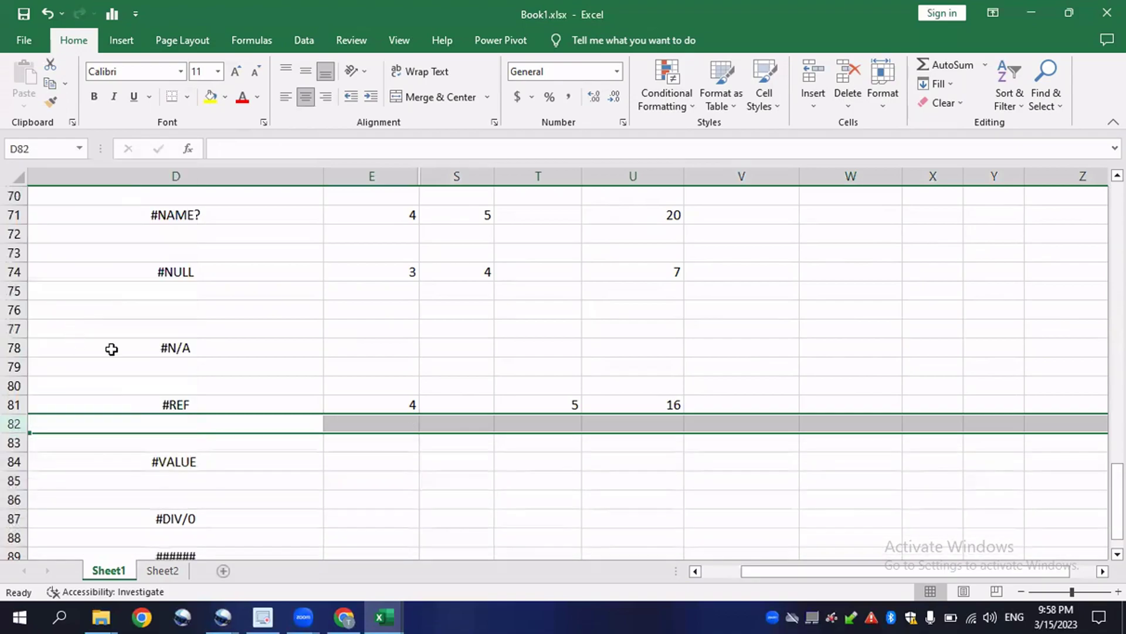
Open the U81 formula to examine its references and close it unchanged.
click(655, 410)
double_click(648, 404)
click(716, 403)
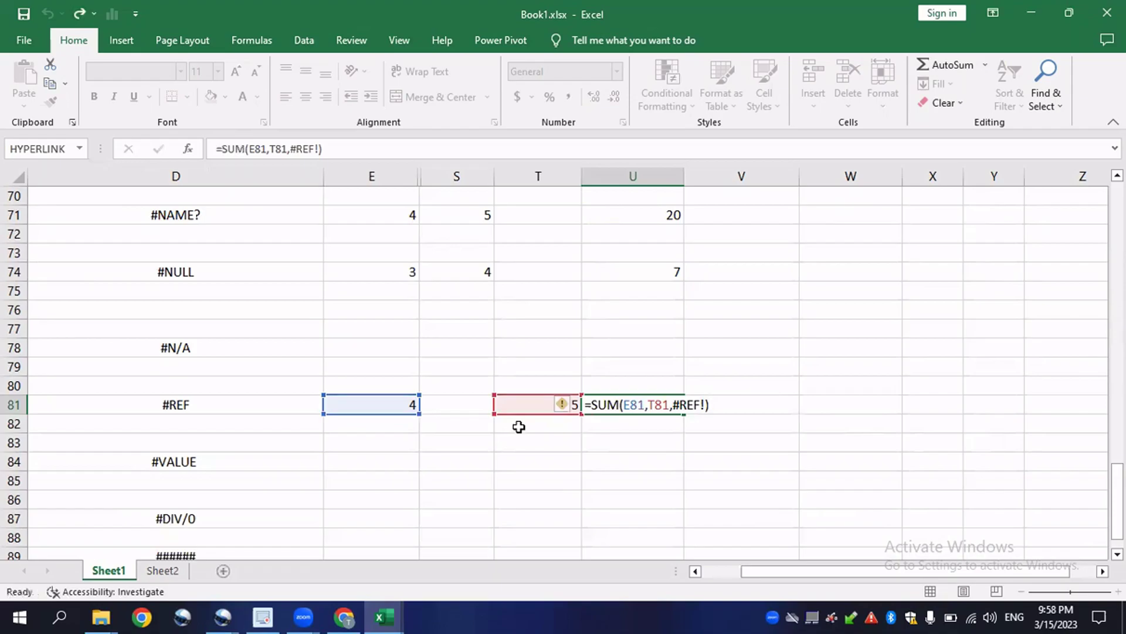
key(ctrl+Return)
click(446, 428)
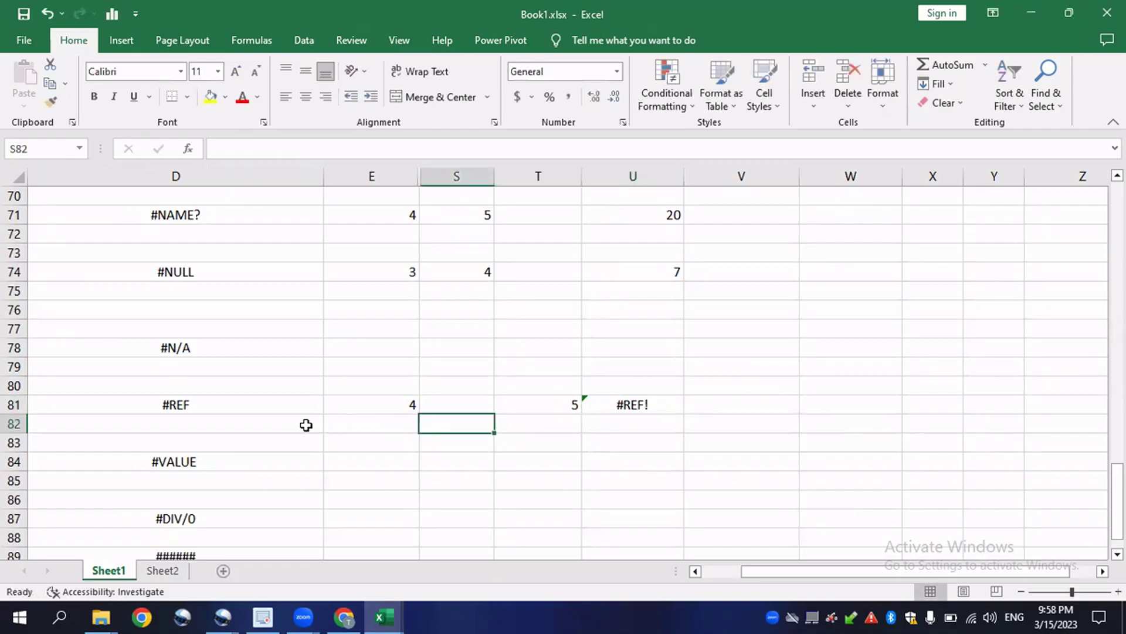
Undo the deletion of row 82 and select cell E82.
key(ctrl+z)
click(469, 437)
click(397, 423)
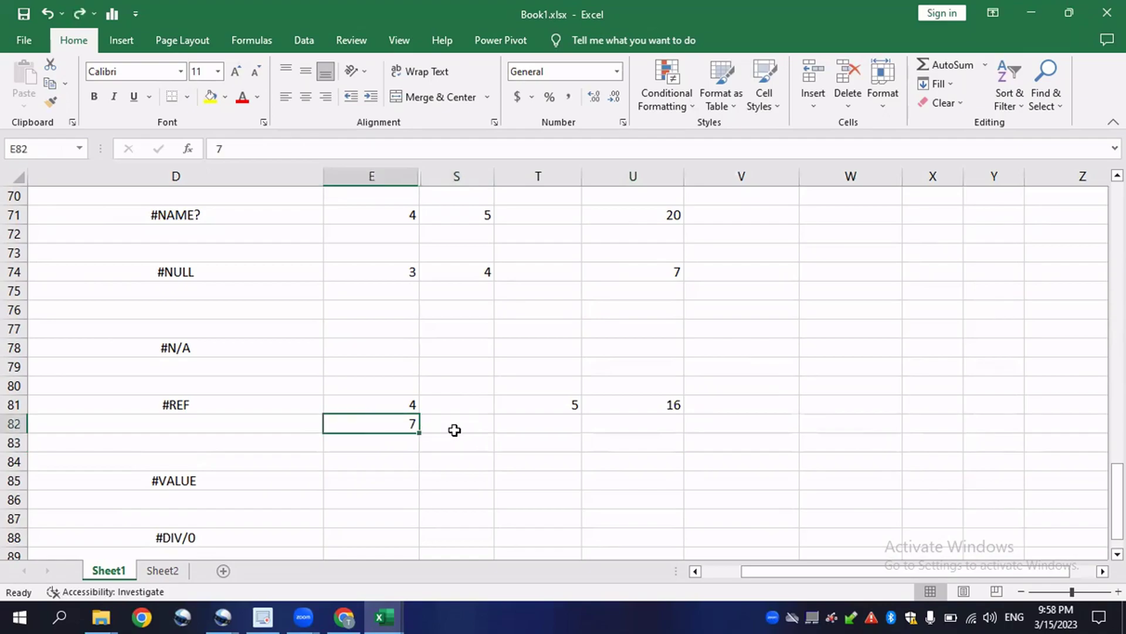
click(474, 425)
click(403, 426)
Go from the #REF entry in D81 to the #VALUE entry in D85 and select it.
scroll(456, 452, down, 1)
click(194, 352)
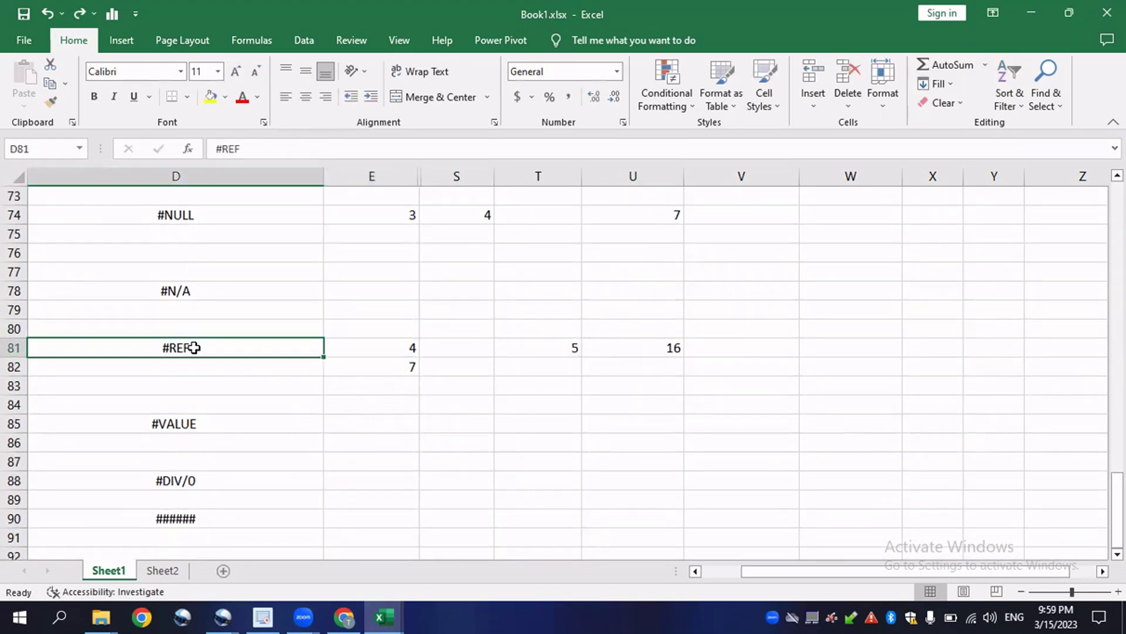
scroll(380, 384, down, 1)
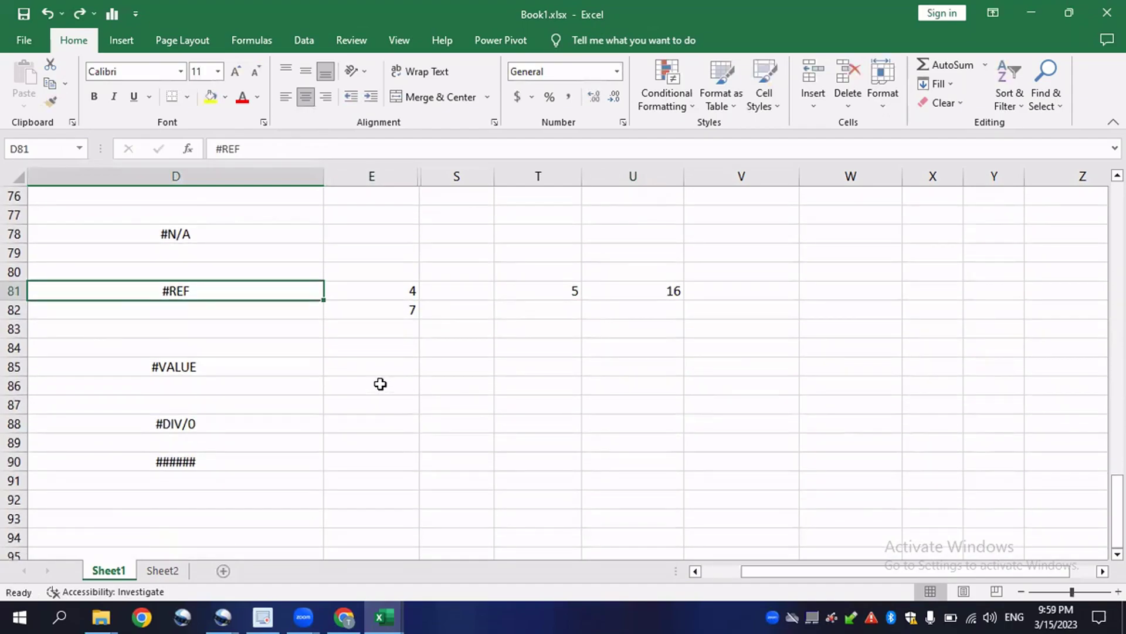
click(276, 371)
click(341, 372)
click(228, 375)
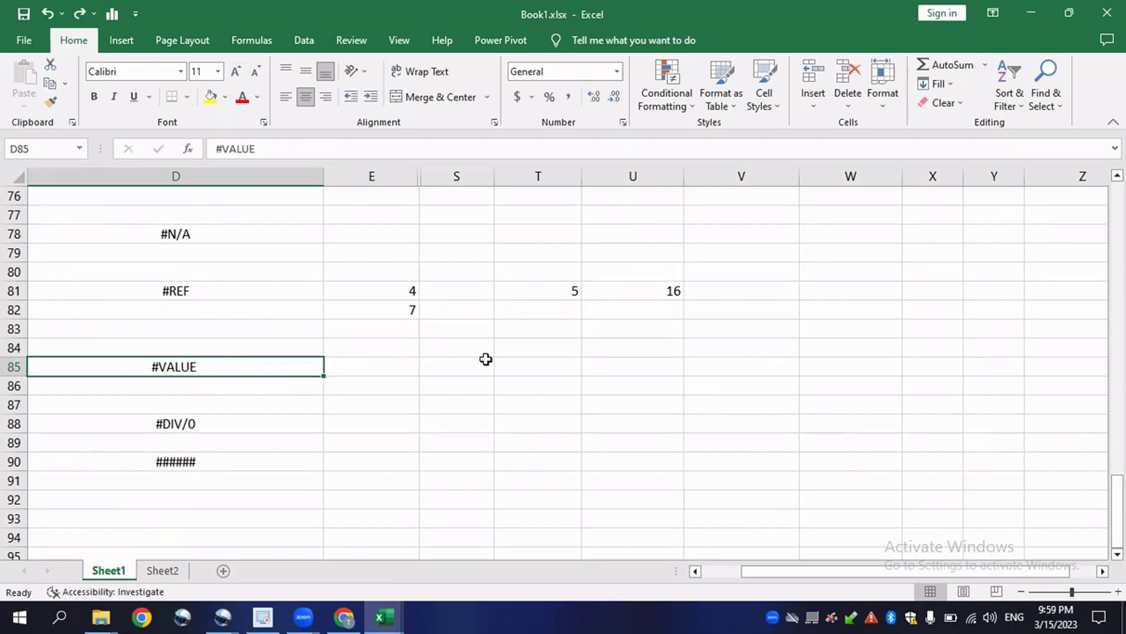
Enter sample numbers for the #VALUE example: 2 in E85 and 3 in S85.
click(525, 359)
click(397, 362)
click(414, 351)
click(380, 364)
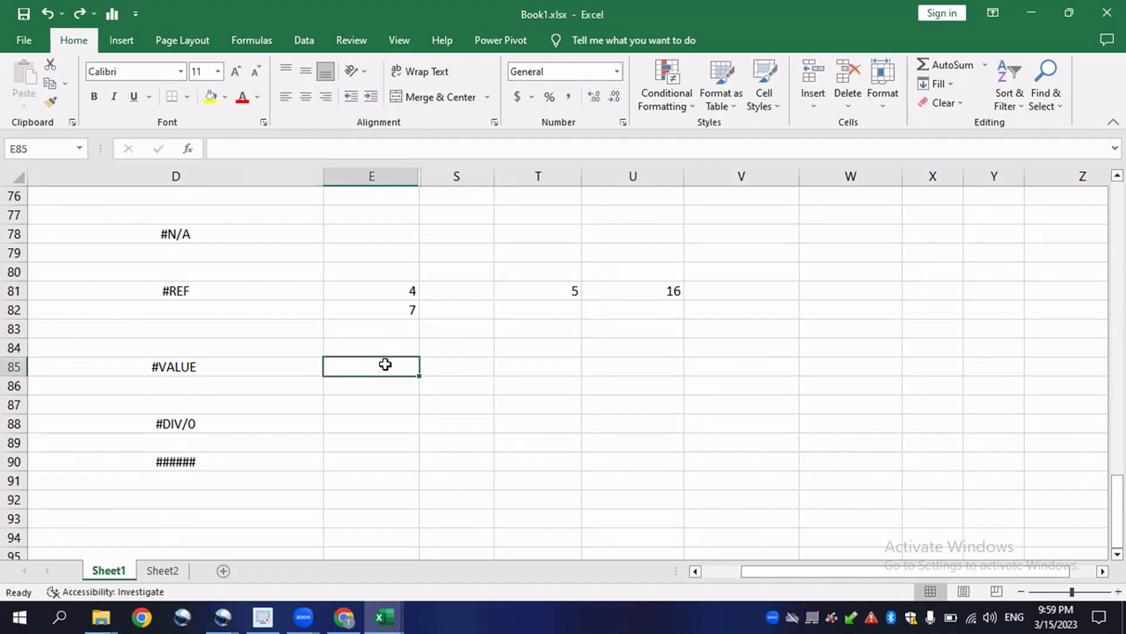
text(2)
click(474, 361)
text(3)
key(Return)
key(Return)
Replace the number in S85 with the text sdfsd.
click(513, 367)
click(470, 369)
double_click(475, 370)
text(sdfsd)
click(520, 407)
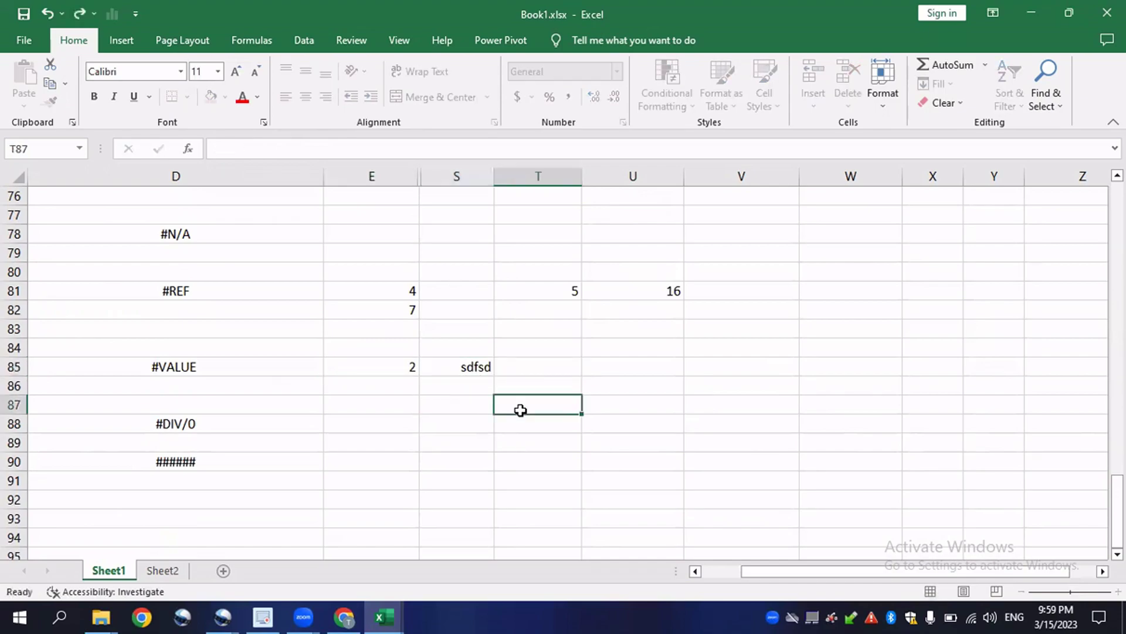
Enter the formula =E85+S85 in U85 and check the cells it refers to.
click(593, 365)
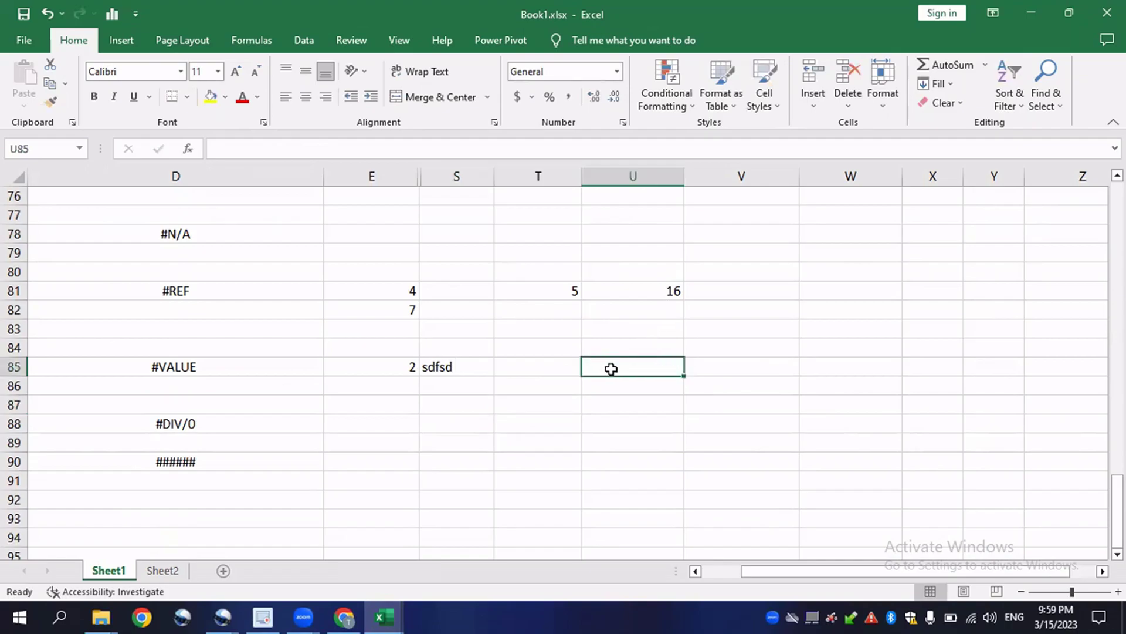
text(=)
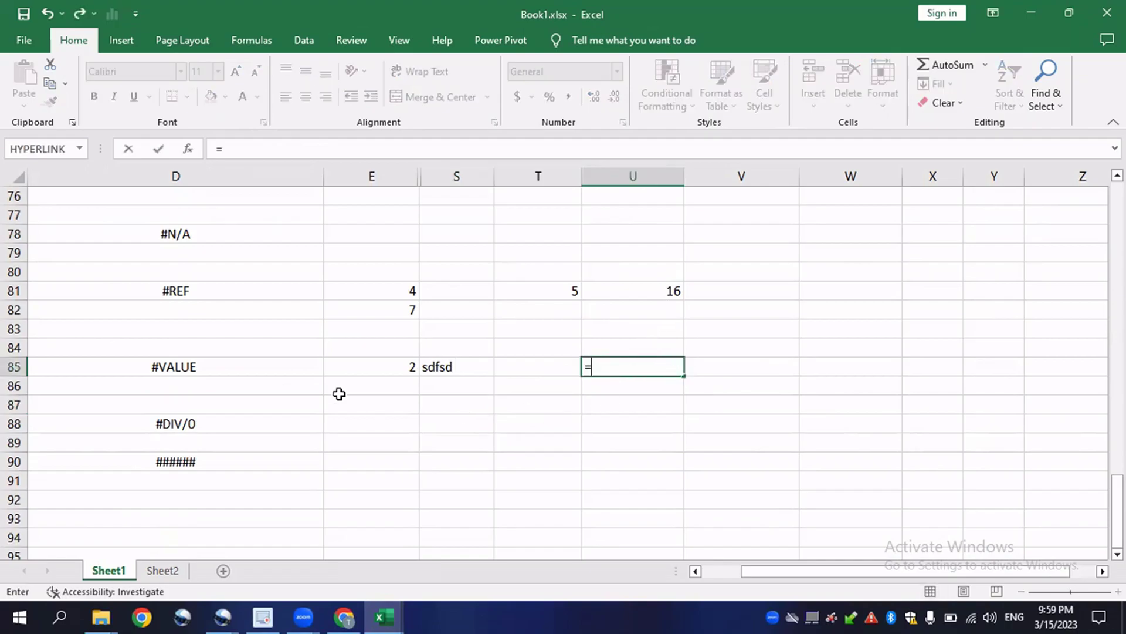
click(376, 366)
text(+)
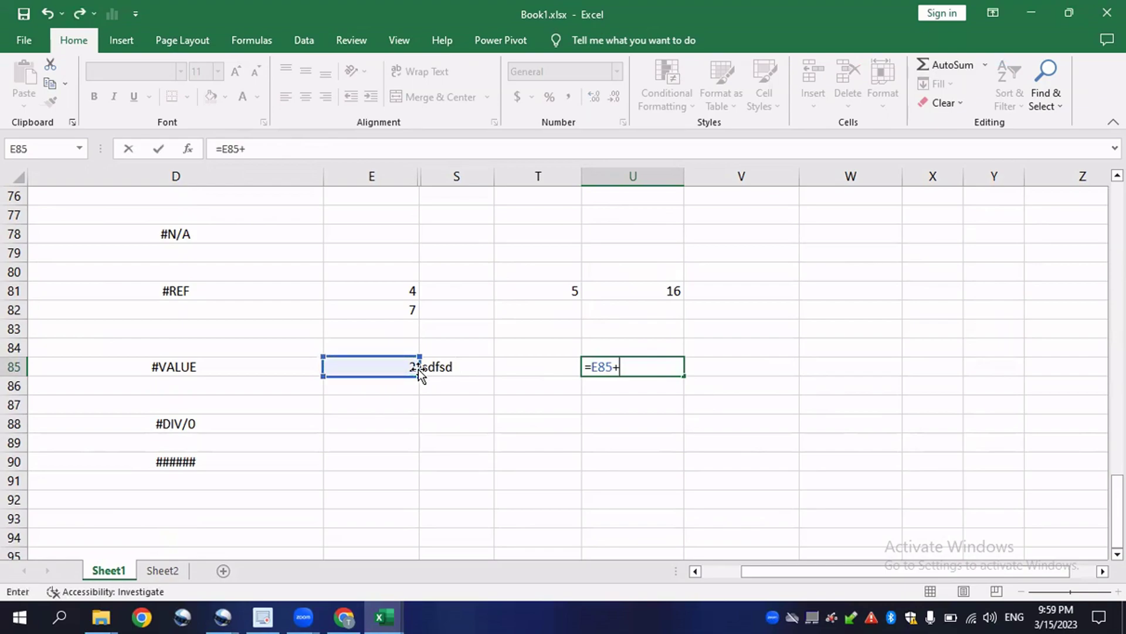
click(477, 372)
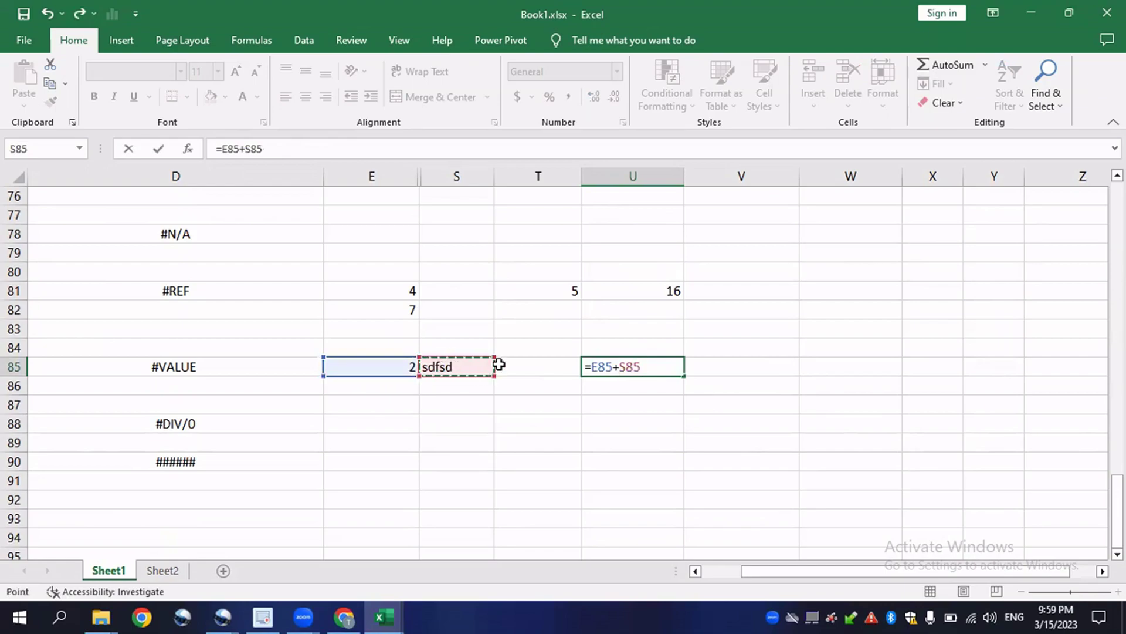
key(Return)
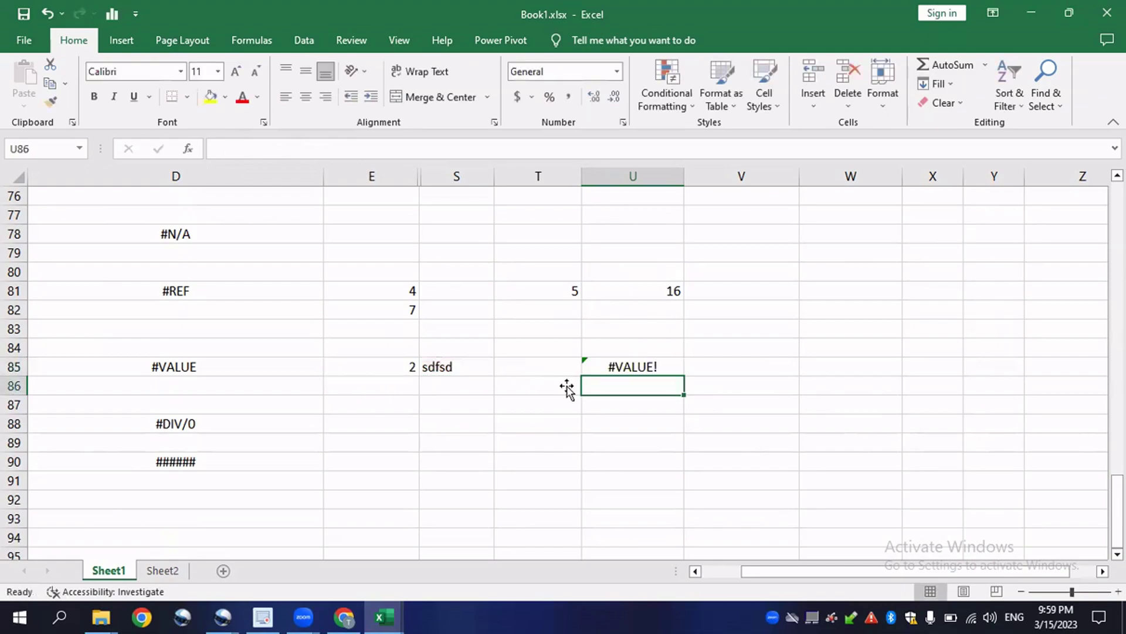
click(651, 361)
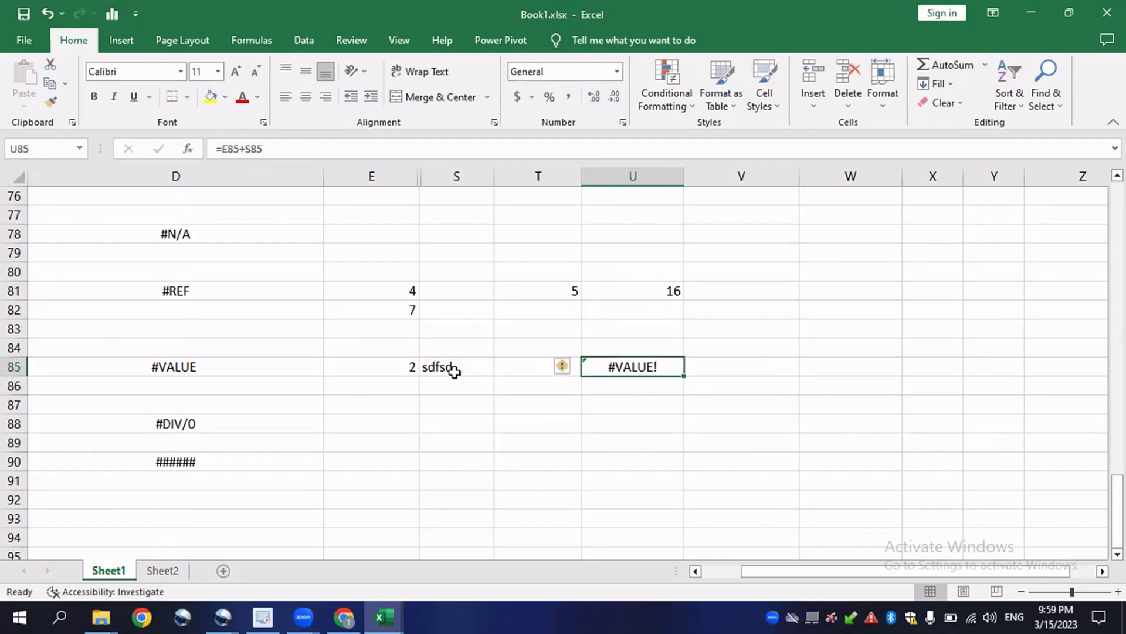
click(399, 366)
click(452, 366)
click(662, 365)
Enter the formula =SUM(E85:S85) in U86 as an alternative to the plus operator.
click(593, 382)
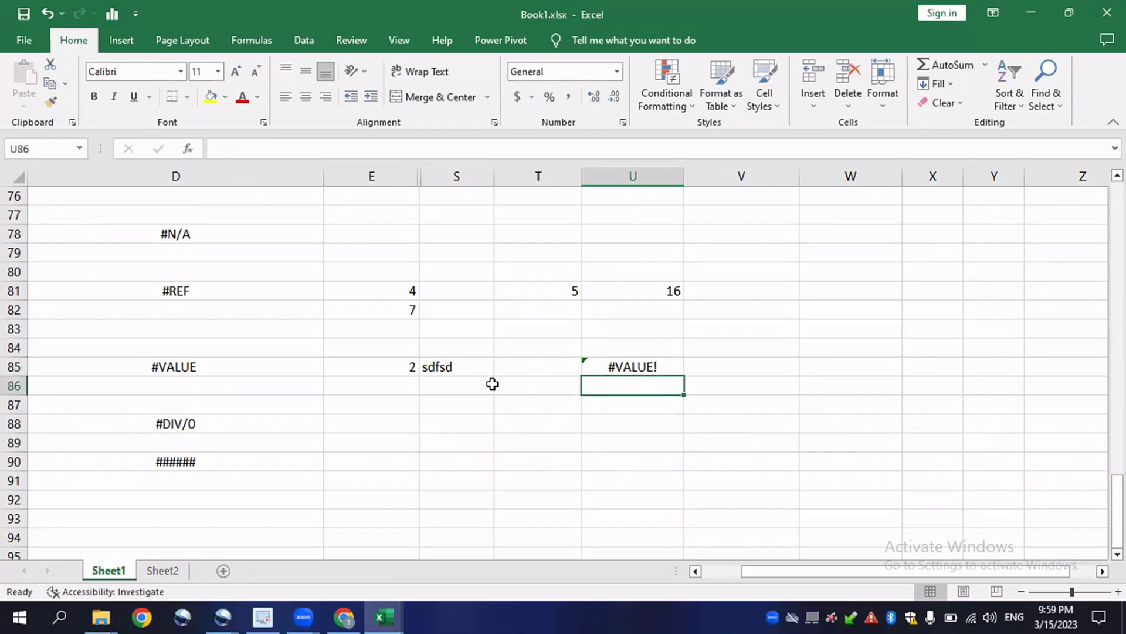
text(=sum()
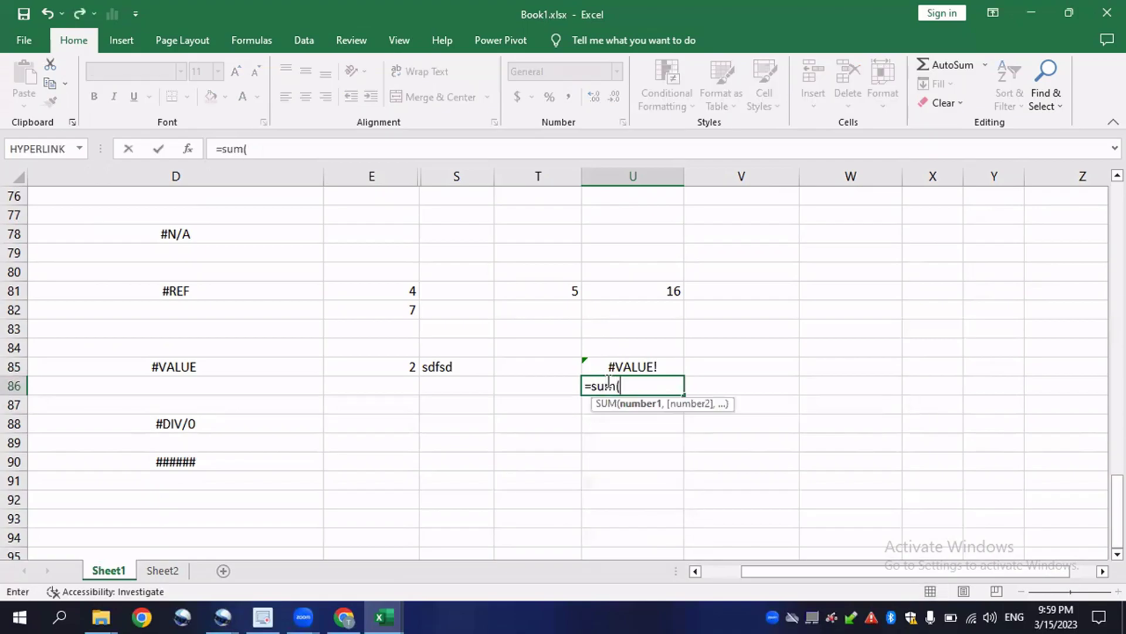
drag(390, 364, 466, 364)
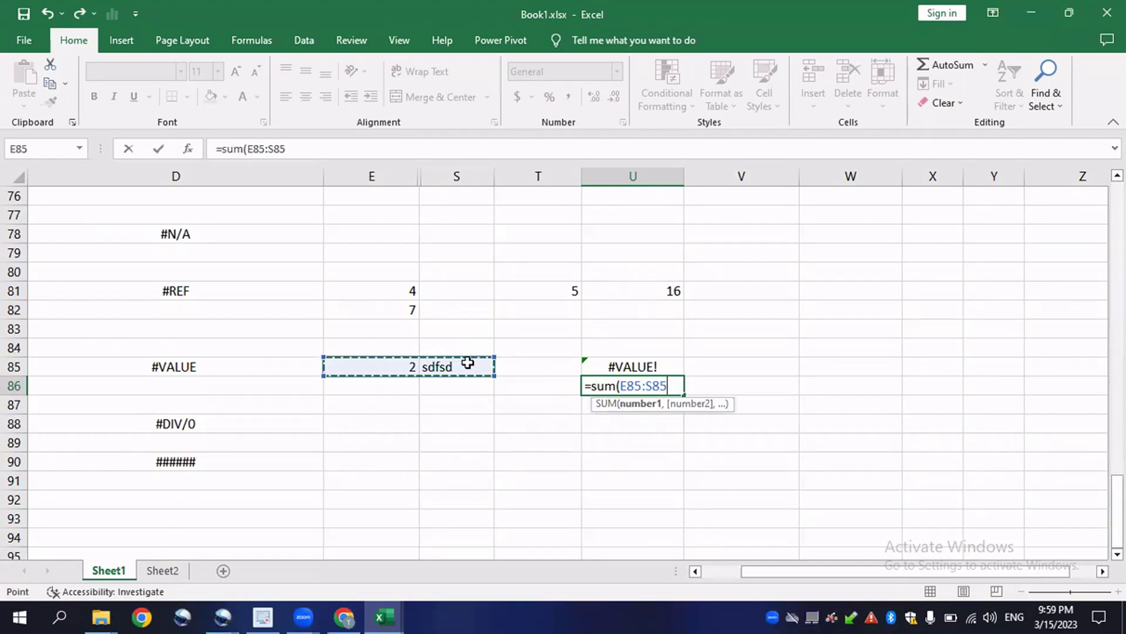
text())
key(Return)
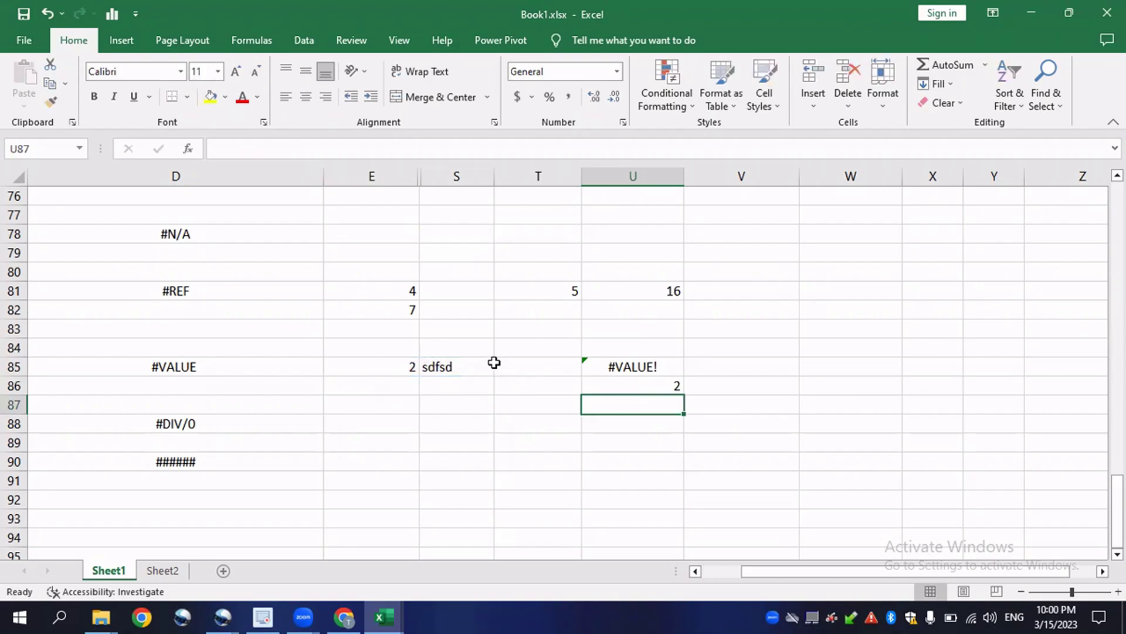
Enter 4 in T85 and change the U86 formula to =SUM(E85:T85).
click(491, 365)
click(519, 363)
text(4)
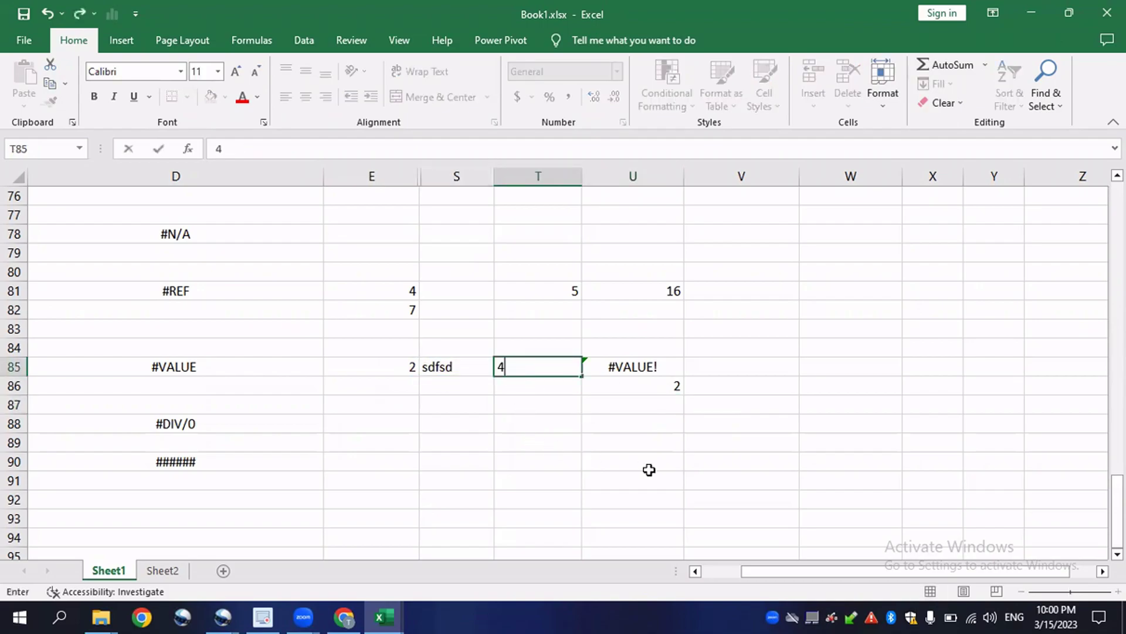
click(652, 442)
click(611, 384)
text(=SUM()
drag(376, 366, 582, 377)
text())
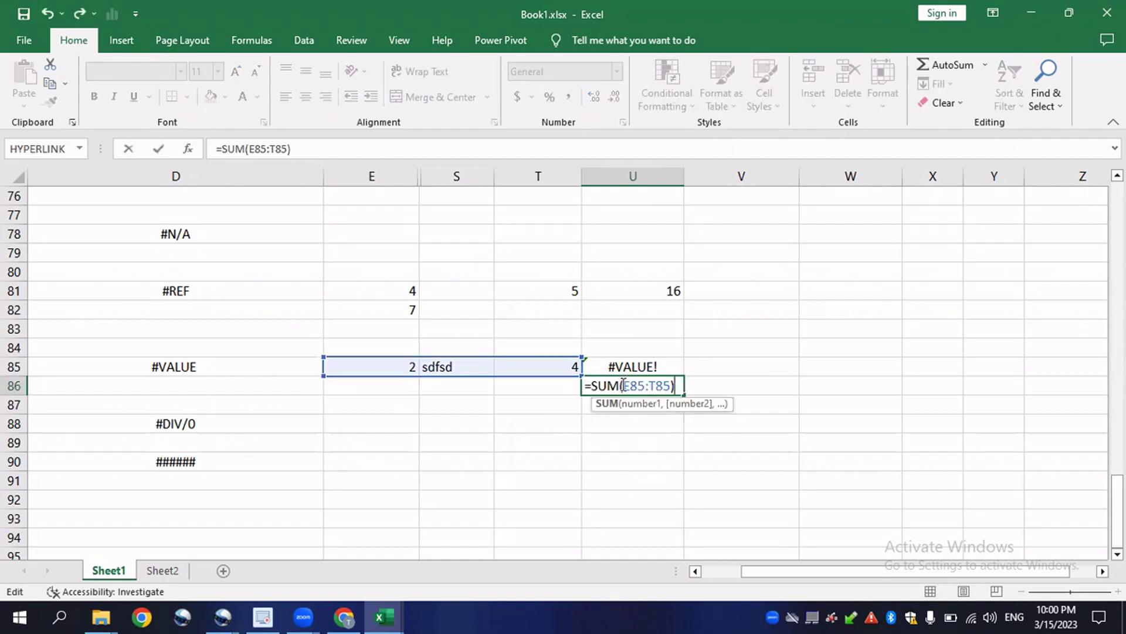
click(673, 399)
Compare the inputs in E85, S85 and T85 with the formula cells U85 and U86.
click(589, 384)
click(407, 375)
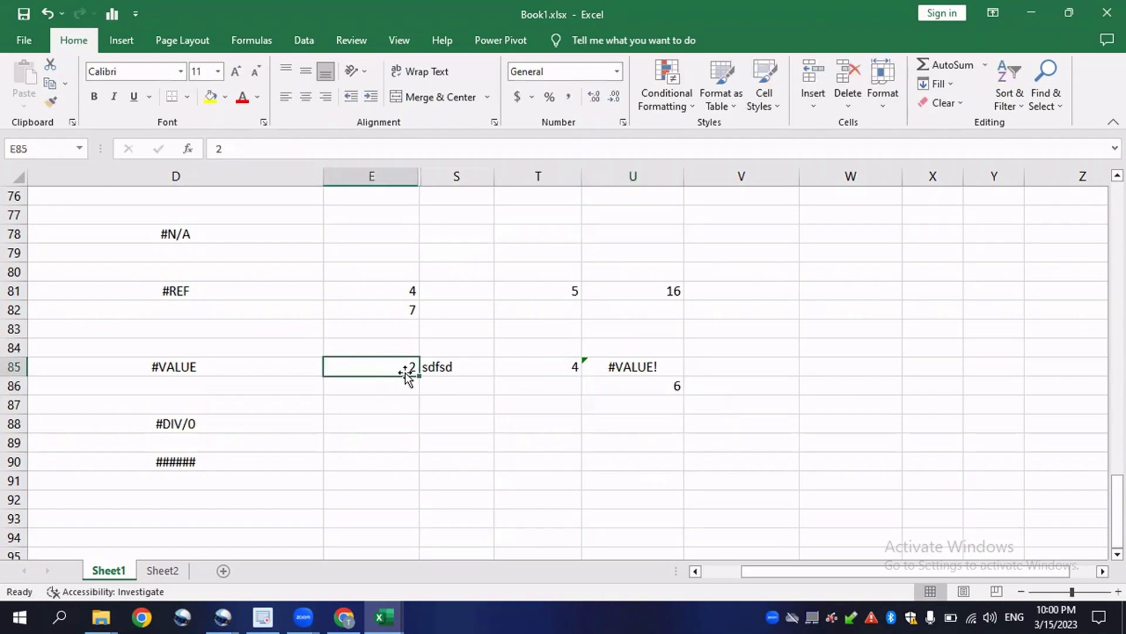
click(549, 366)
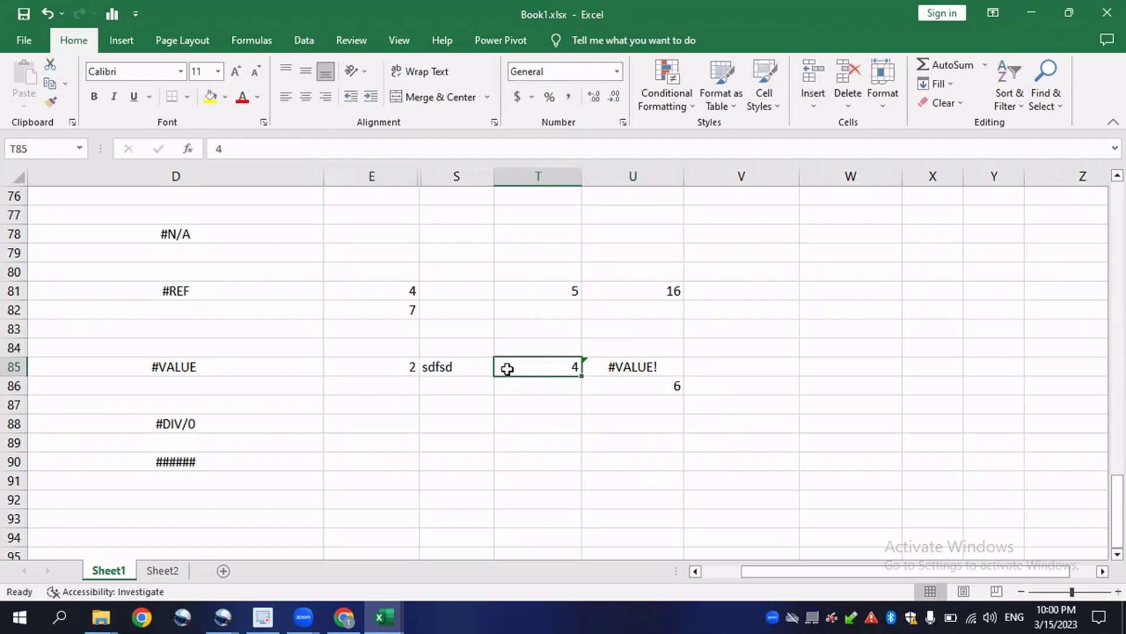
click(435, 370)
click(616, 374)
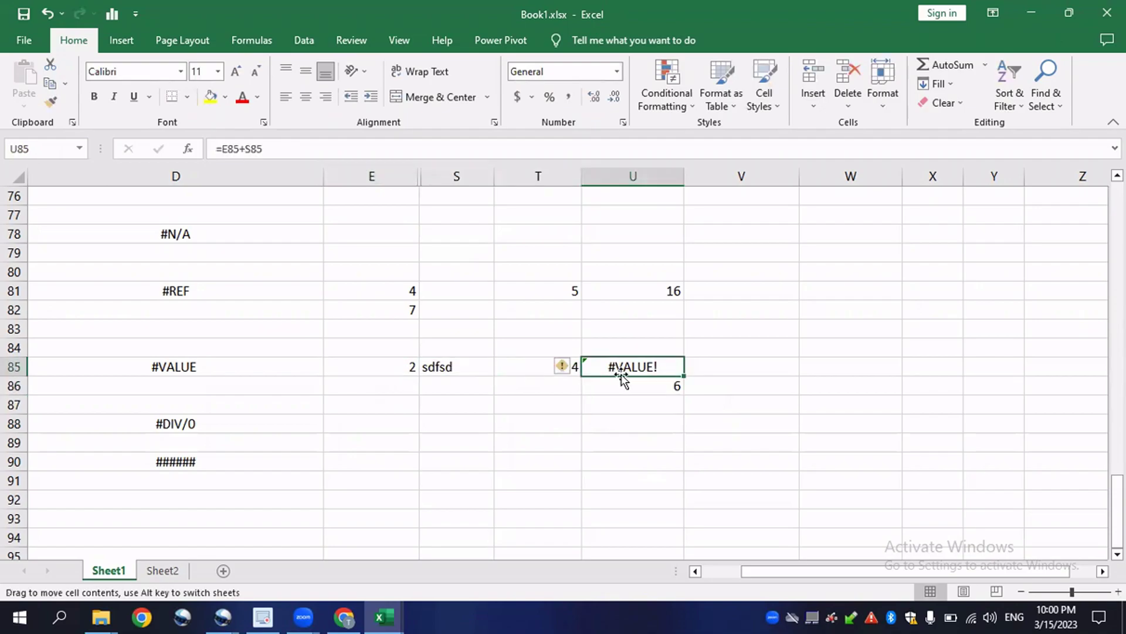
click(627, 384)
Replace the plus formula in U85 with =SUM(E85,S85) and reopen it to check its arguments.
double_click(626, 367)
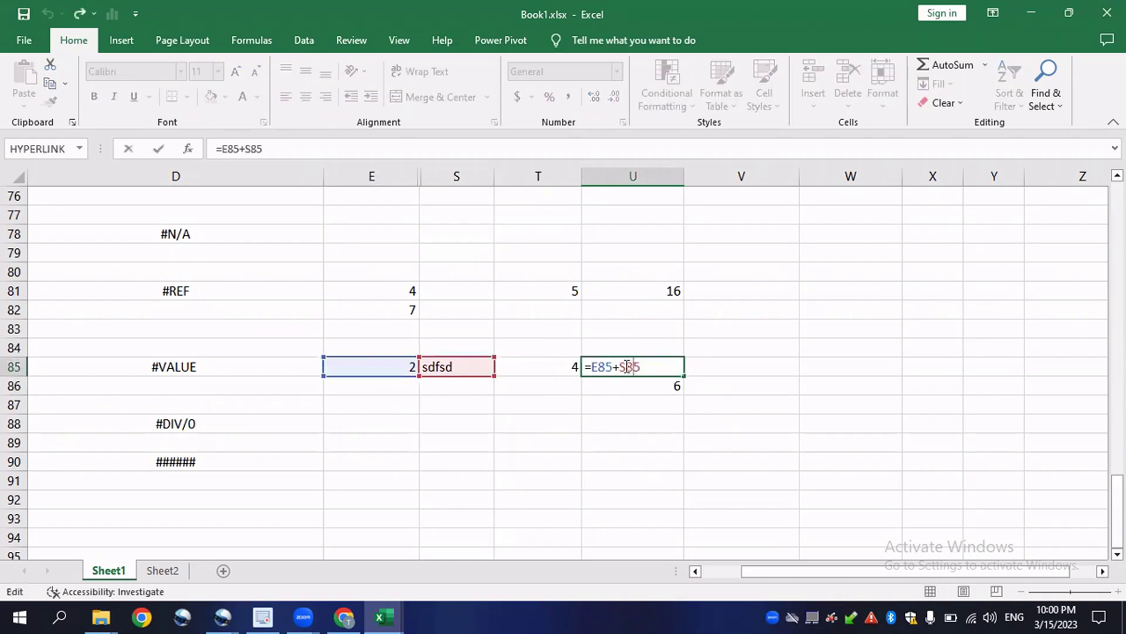
drag(649, 368, 603, 367)
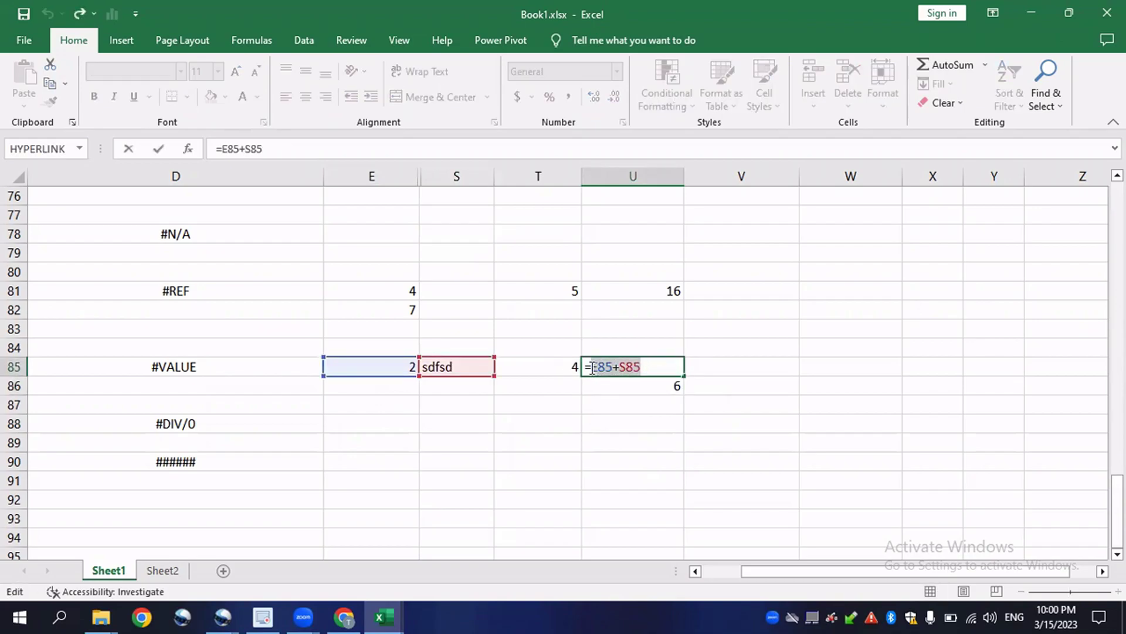
text(sum)
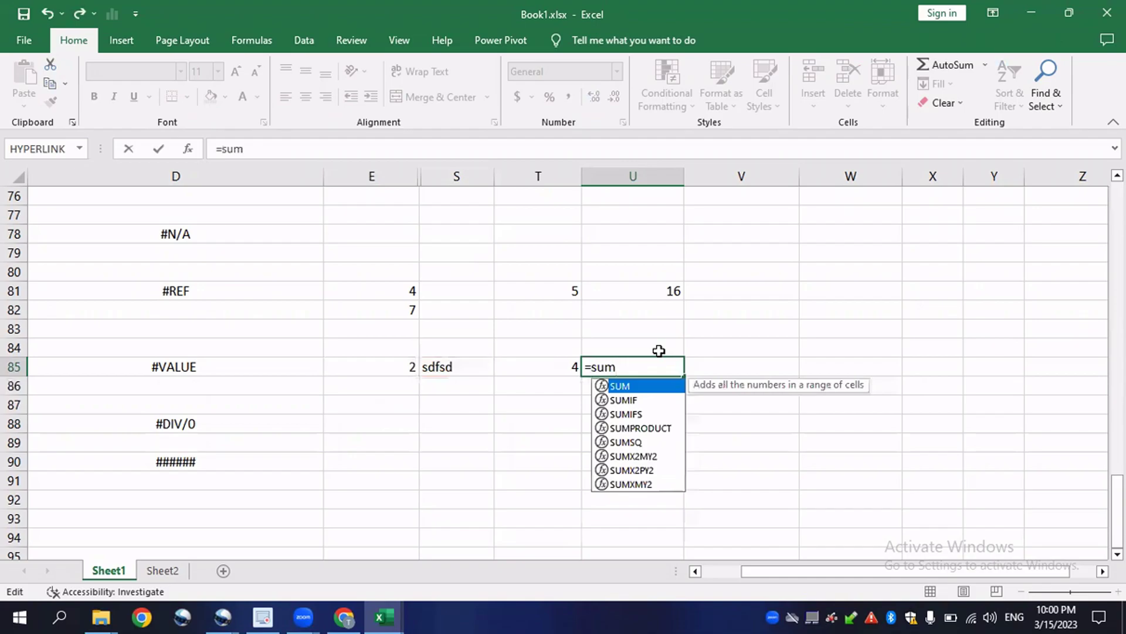
text(()
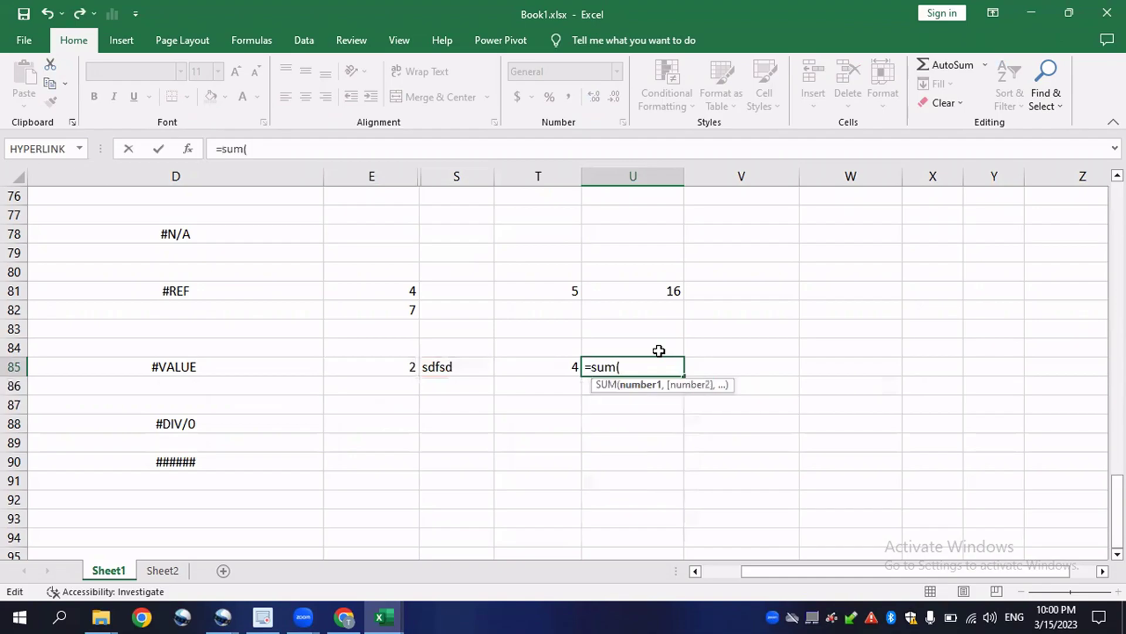
click(397, 368)
text(,)
click(440, 365)
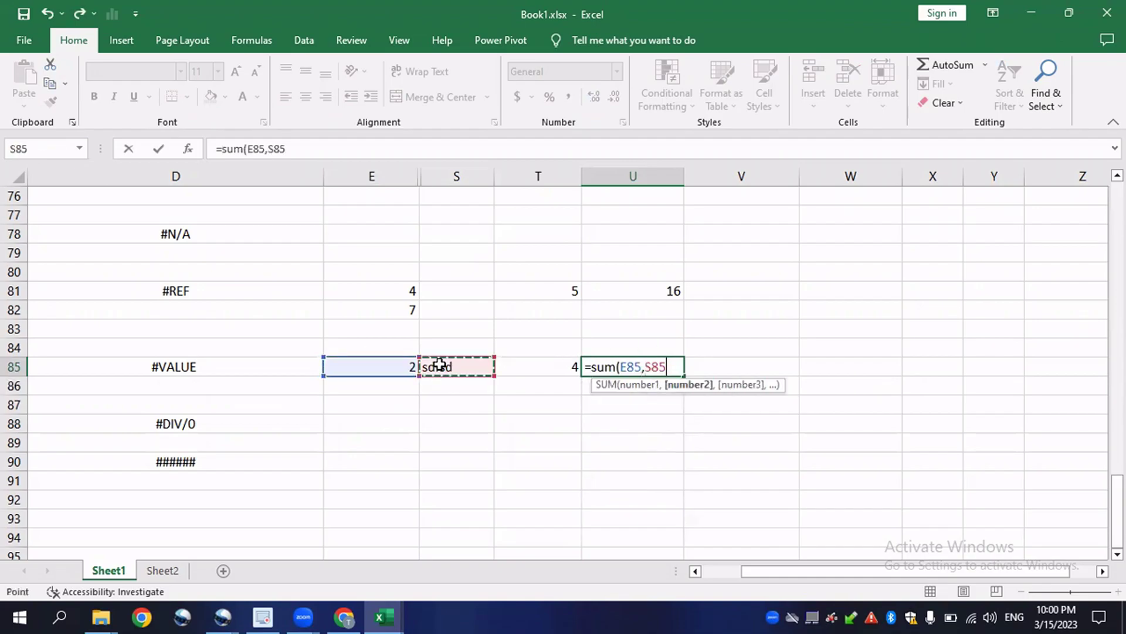
key(Return)
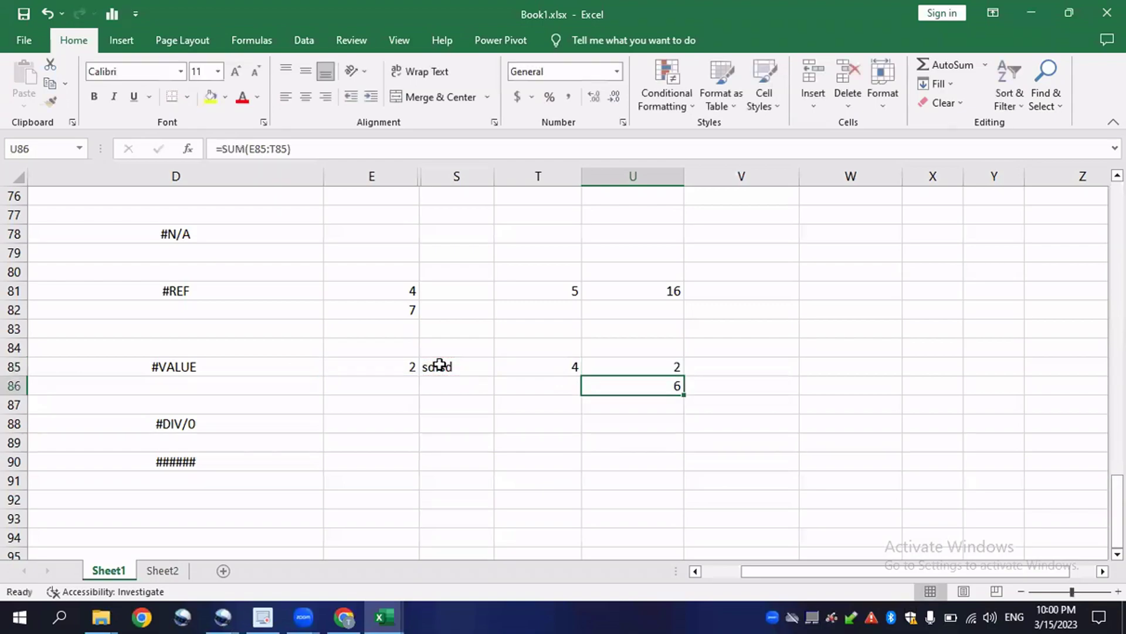
click(616, 364)
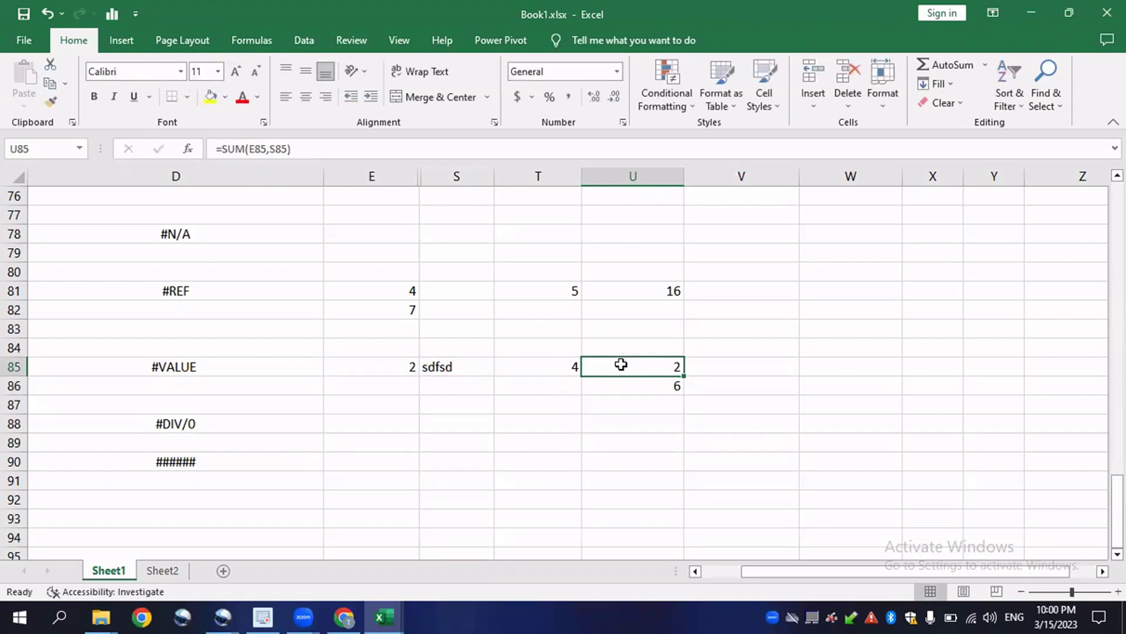
double_click(653, 364)
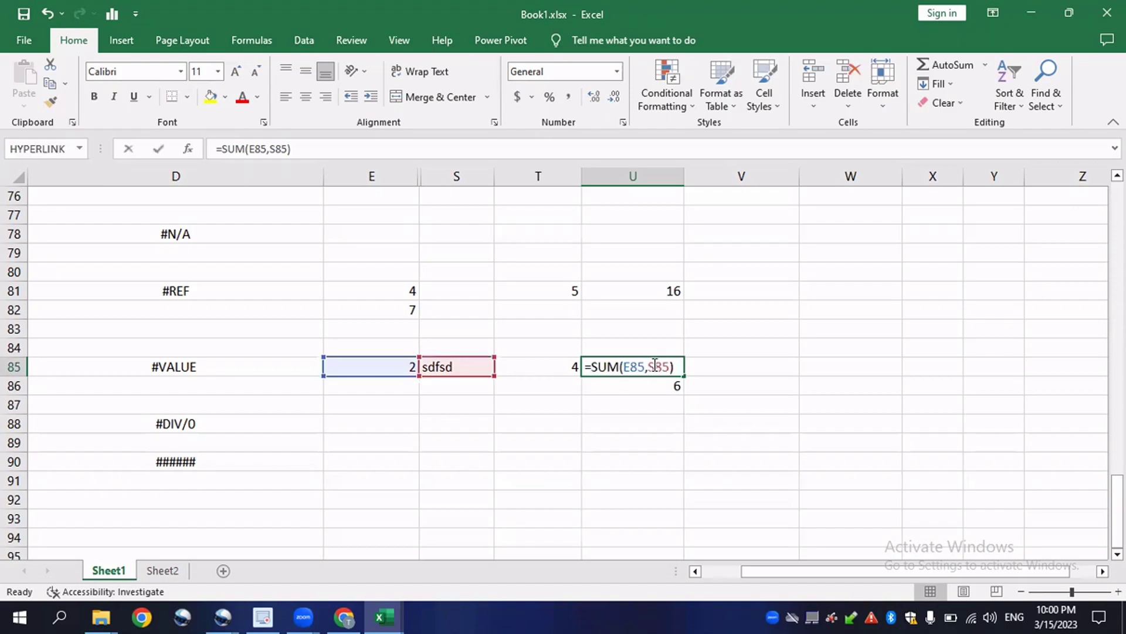
Change the U85 formula to =SUM(E85+S85), using a plus sign between the references instead of a comma.
drag(677, 365, 636, 367)
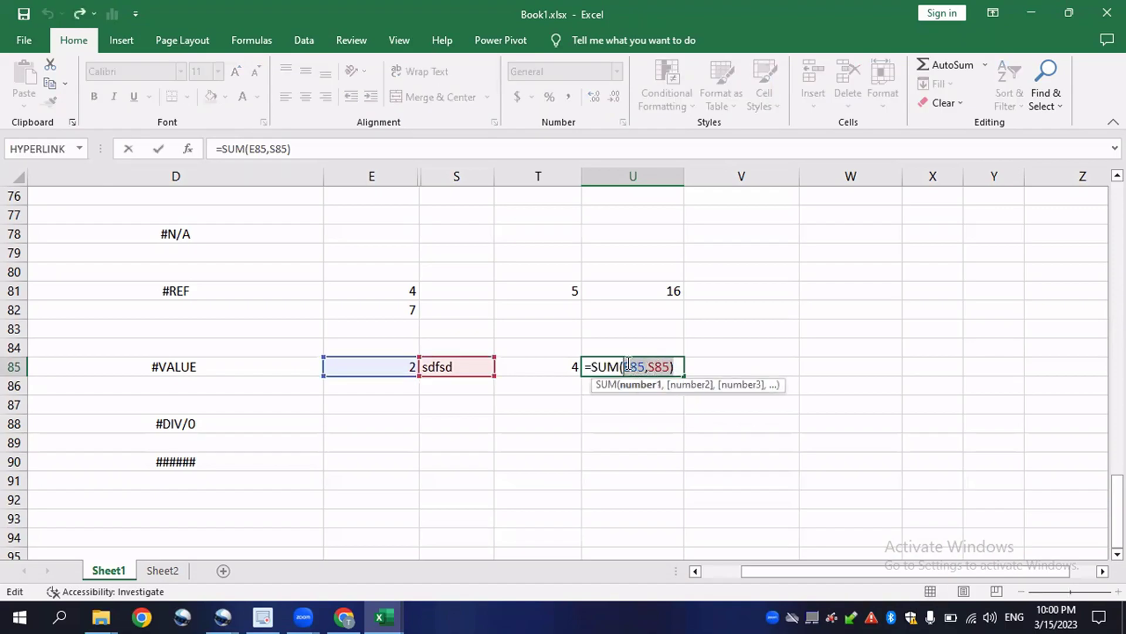
click(650, 367)
key(BackSpace)
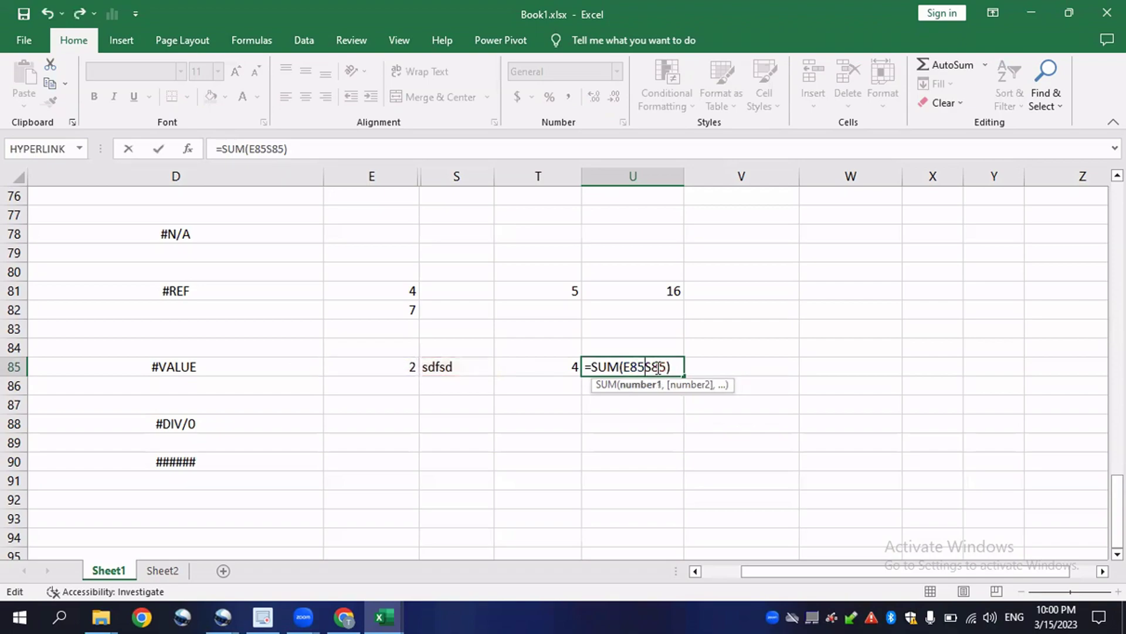
text(+)
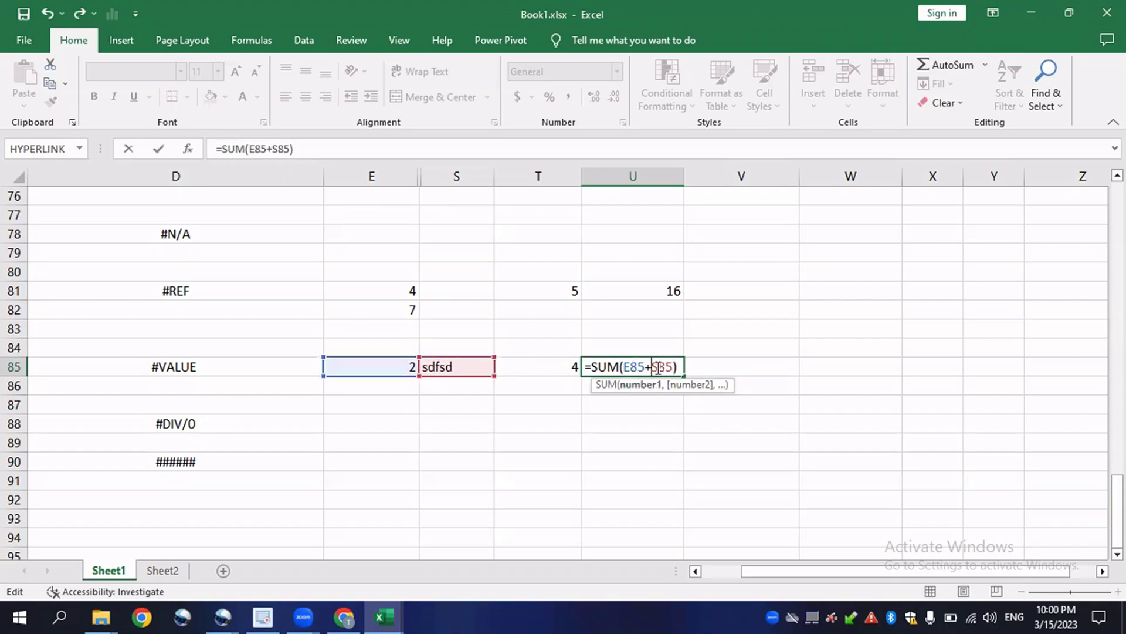
key(Return)
Clear the contents of cells U86 and U87 below the #VALUE example.
click(631, 420)
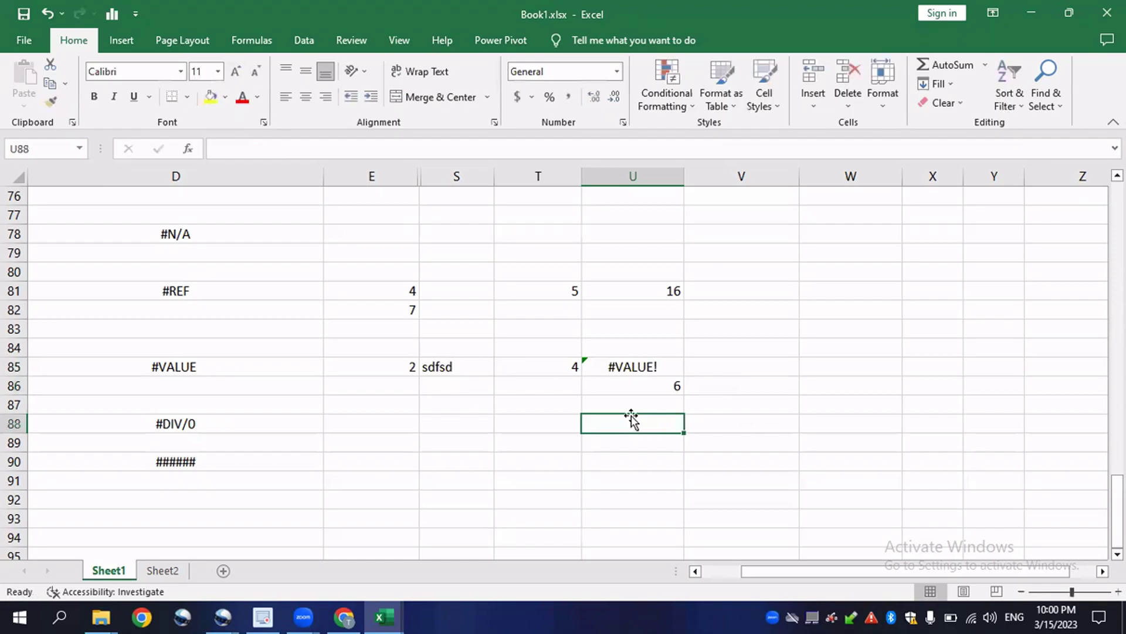
drag(636, 385, 638, 397)
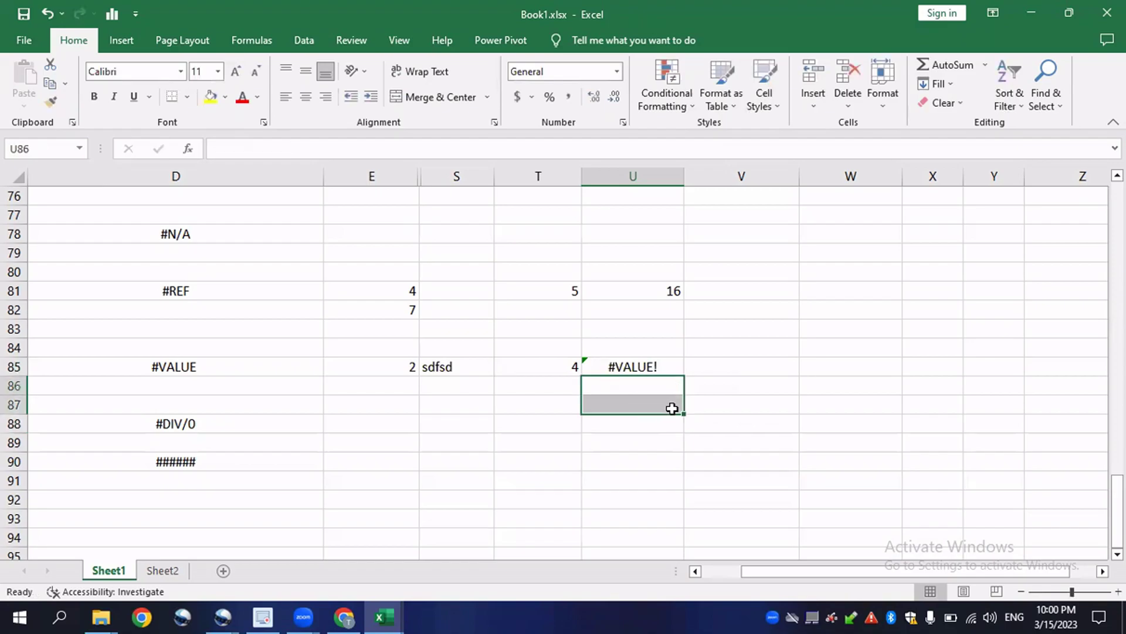
click(689, 392)
Replace the SUM formula in U85 with the plain addition =S85+T8.
double_click(643, 366)
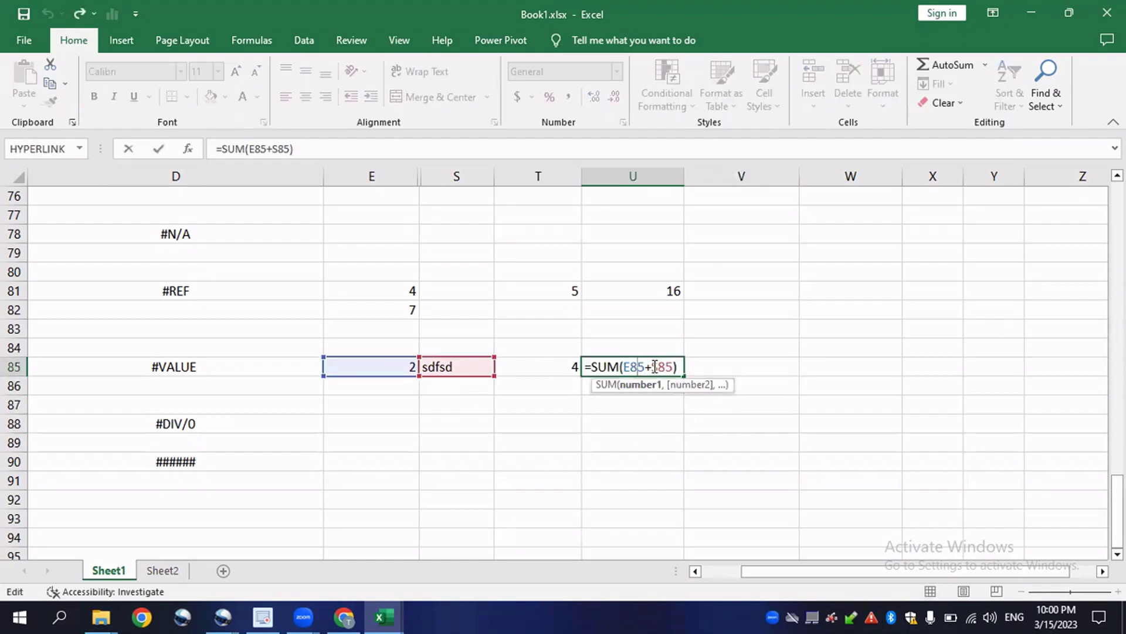
key(Escape)
double_click(664, 366)
drag(674, 367, 604, 367)
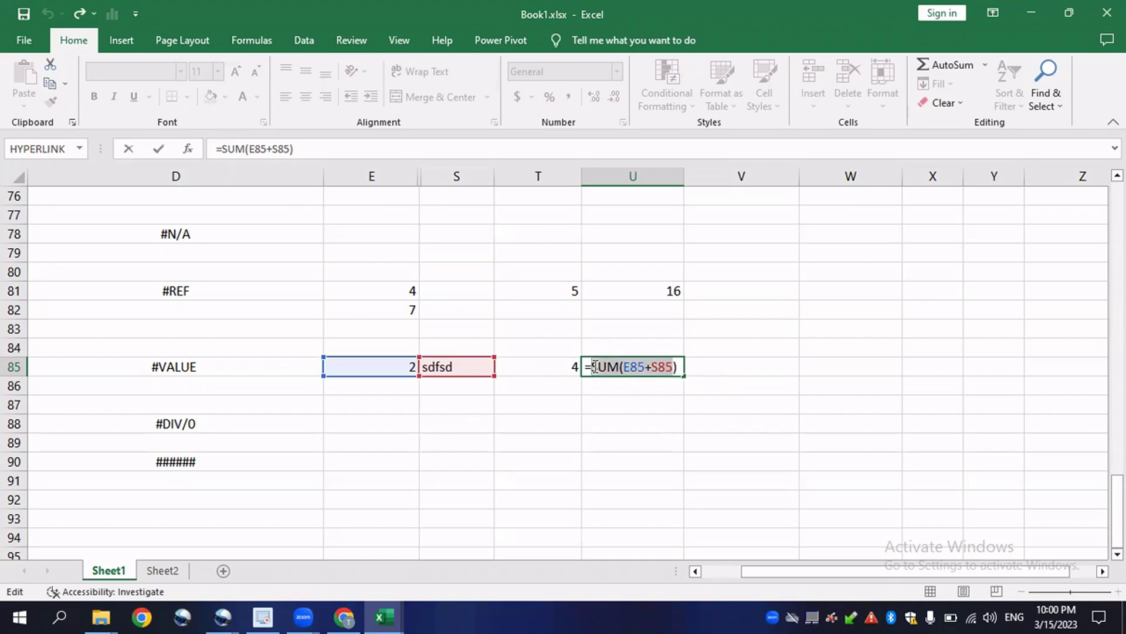
key(BackSpace)
click(426, 367)
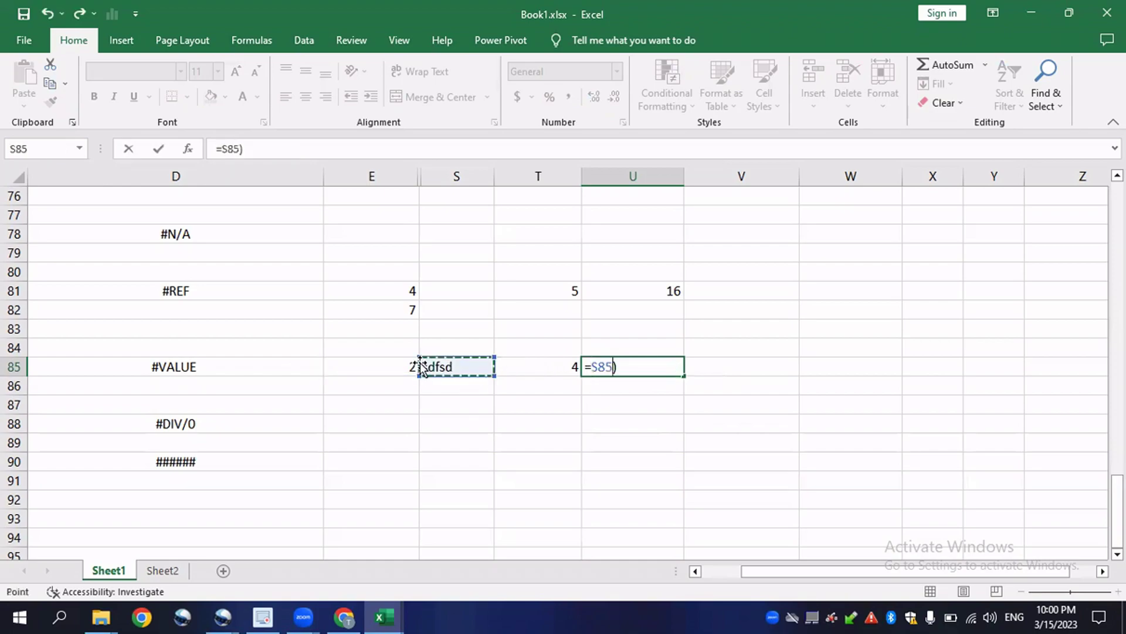
text(+)
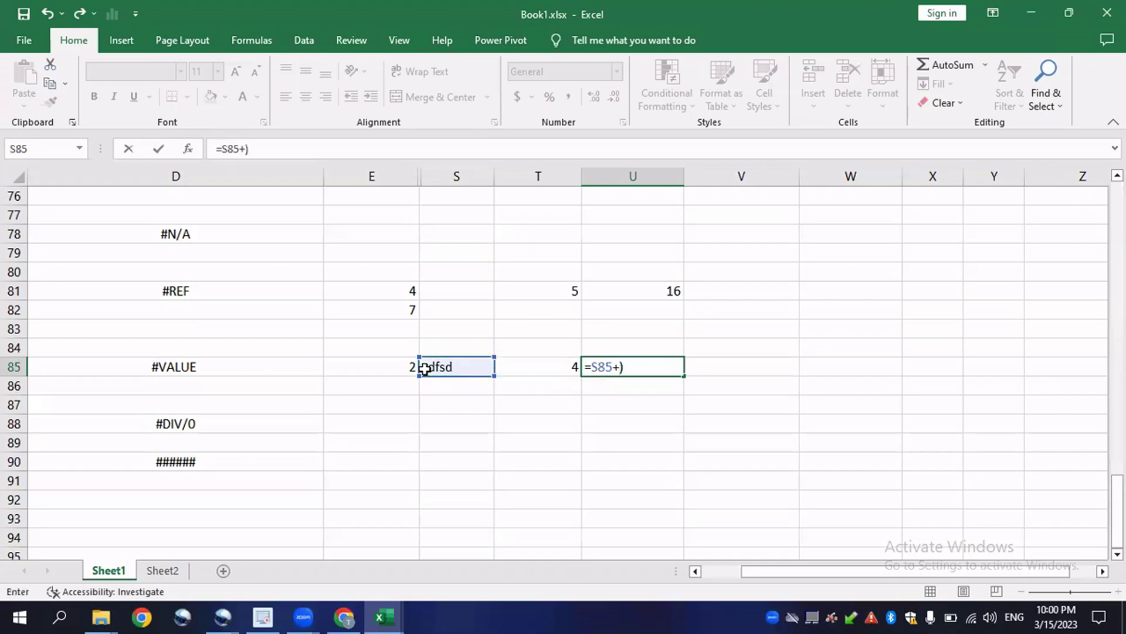
click(373, 364)
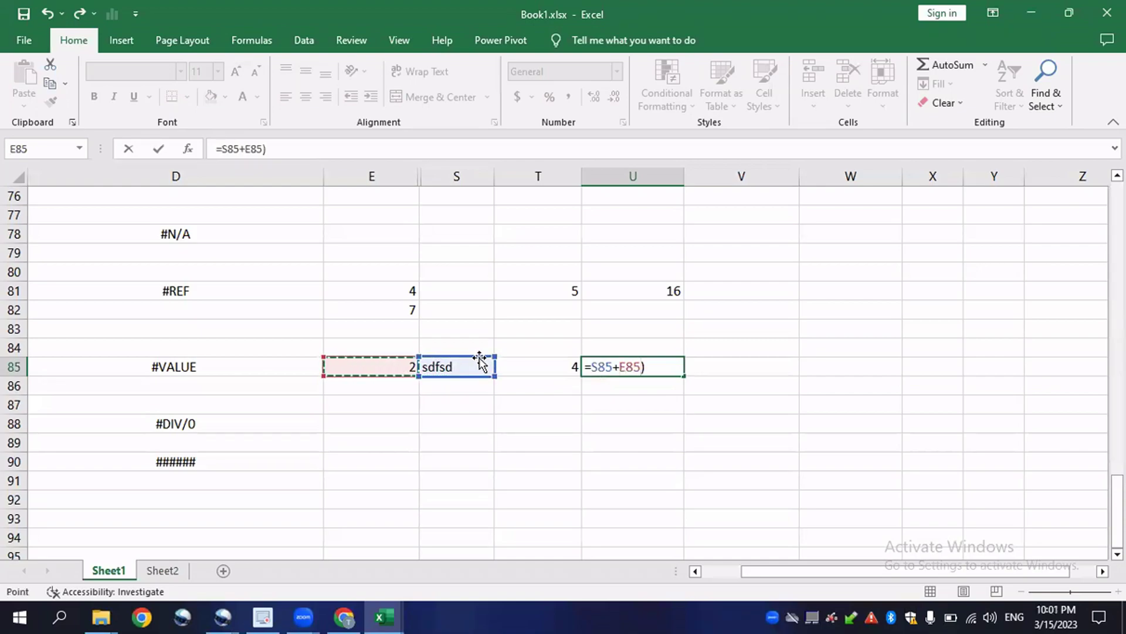
key(BackSpace)
key(BackSpace)
key(BackSpace)
text(T8)
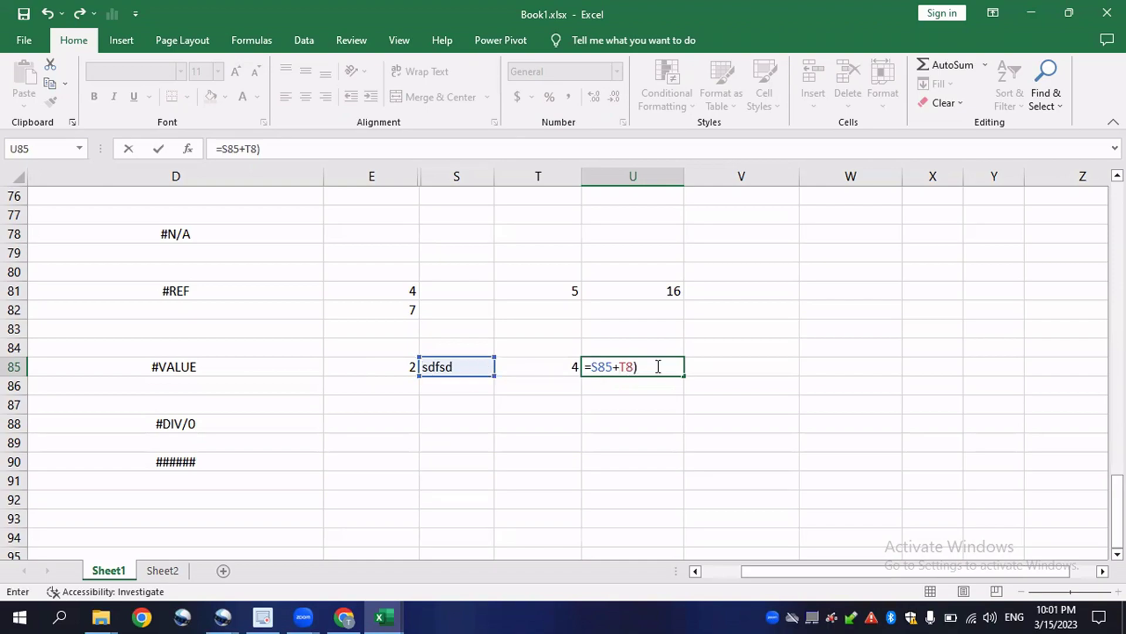
click(405, 365)
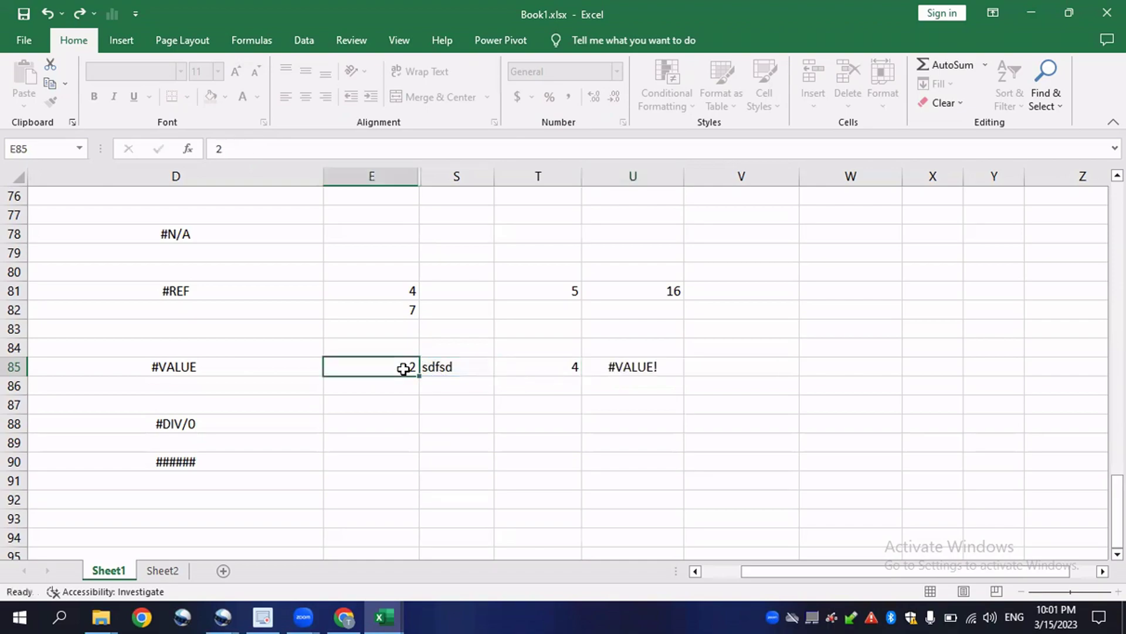
click(587, 366)
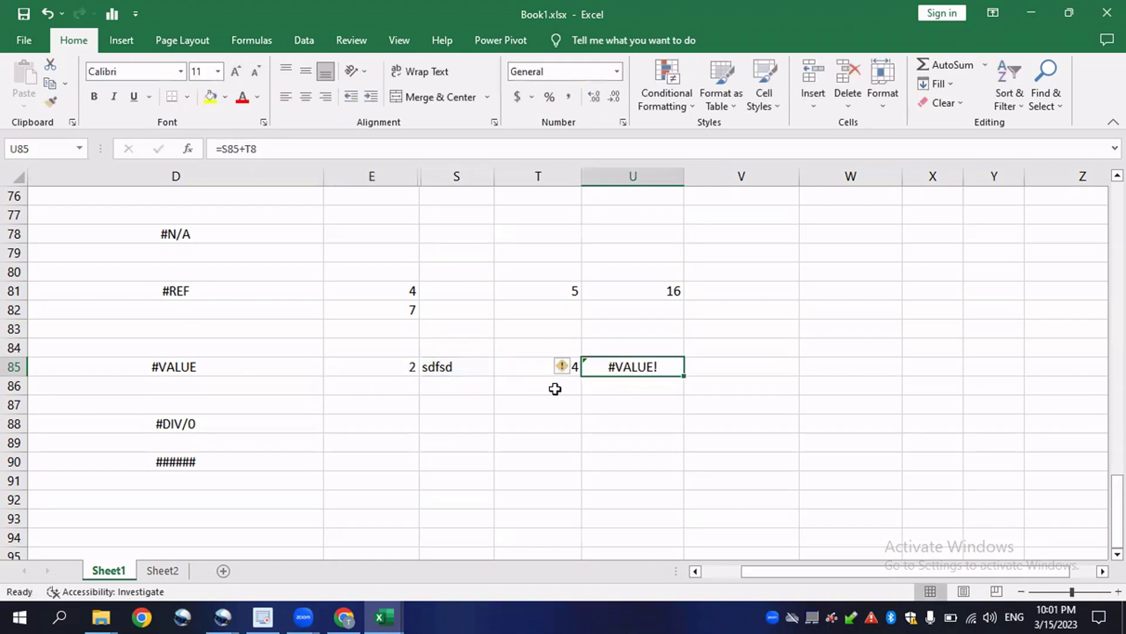
click(610, 389)
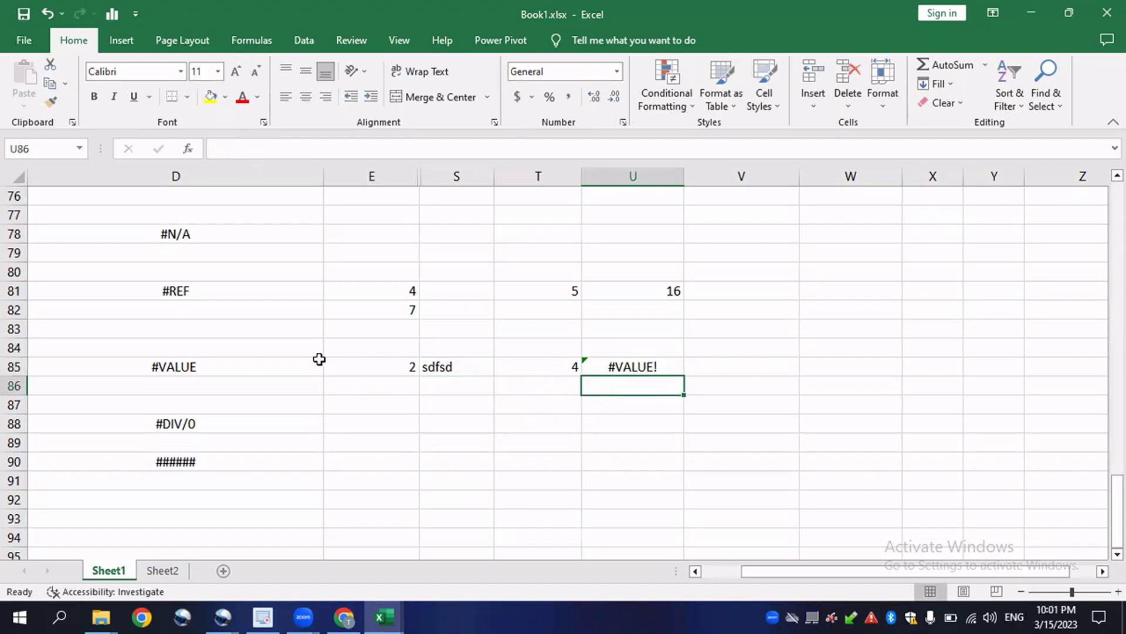
Enter 0 in E88 and 6 in S88 as inputs for the #DIV/0 example.
scroll(280, 384, down, 1)
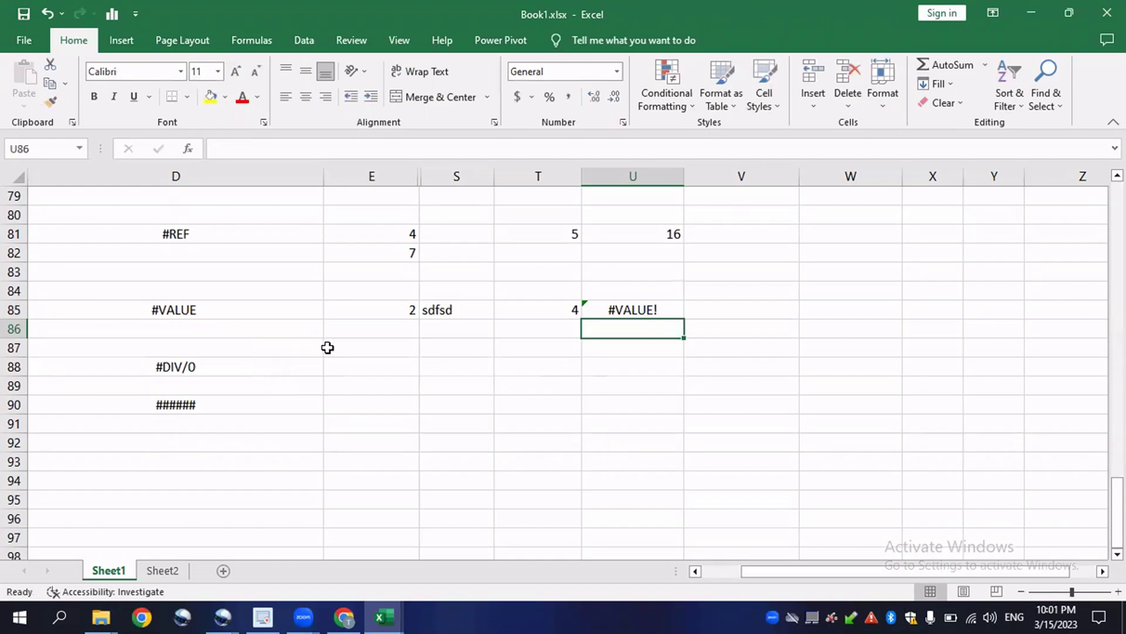
click(337, 365)
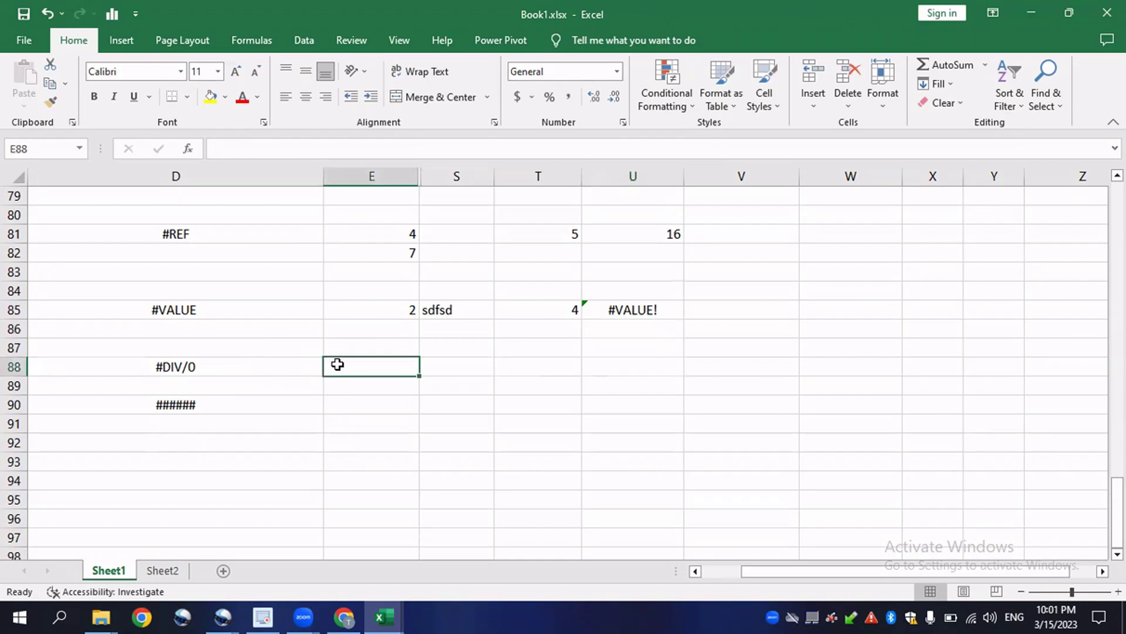
click(388, 347)
click(370, 369)
click(370, 428)
click(378, 367)
text(0)
click(486, 369)
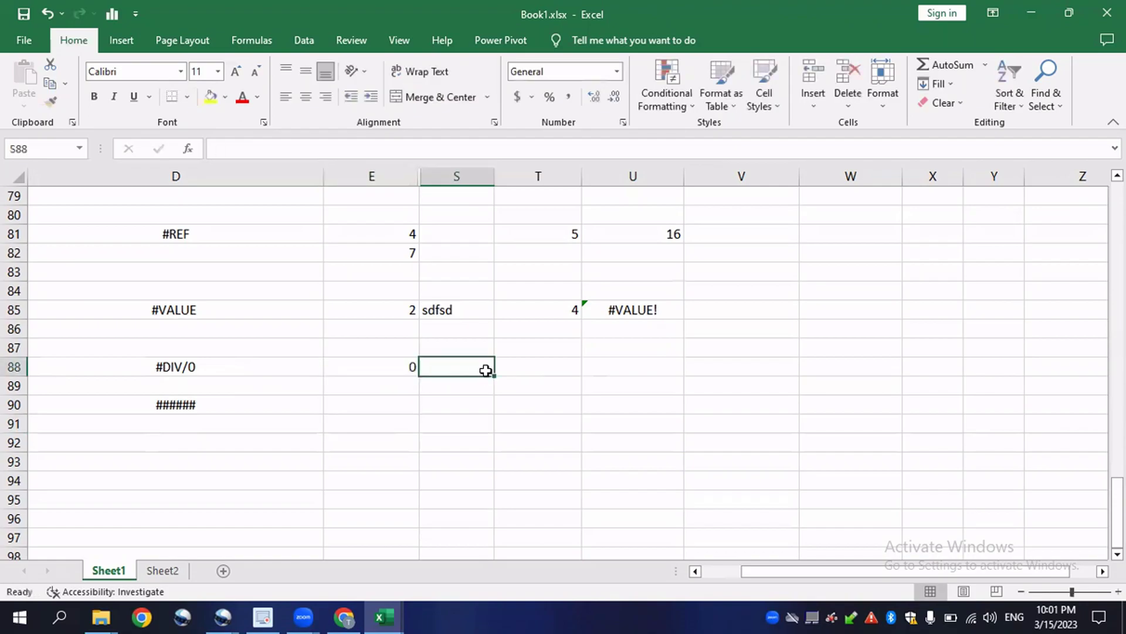
text(6)
click(540, 388)
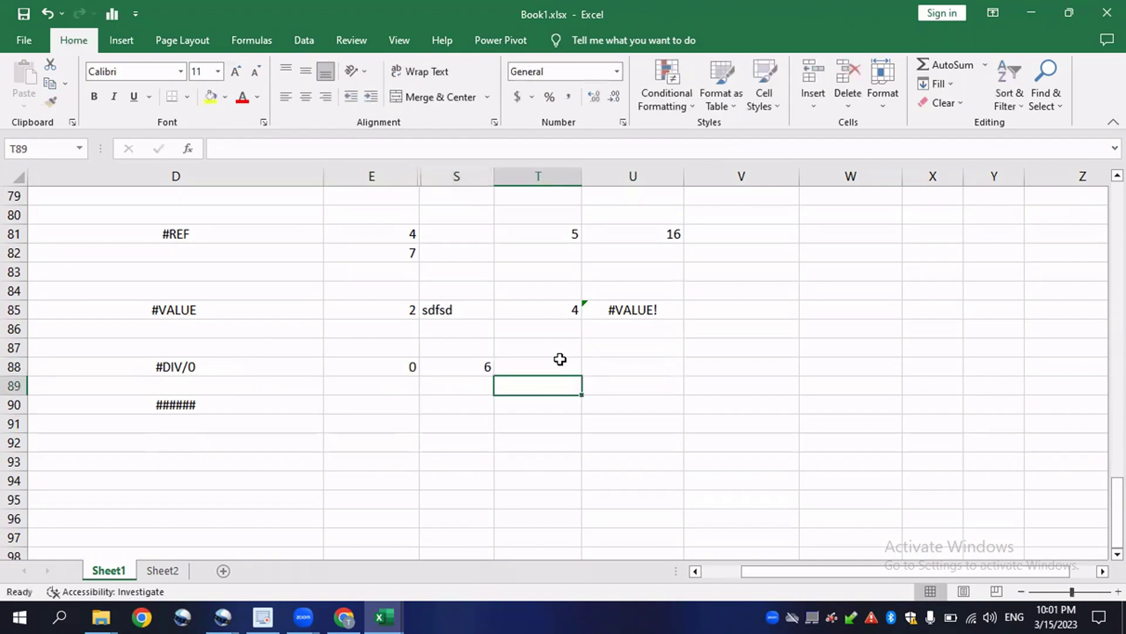
Enter the formula =SUM(S88/E88) in U88 to divide by the zero cell.
click(586, 350)
click(610, 365)
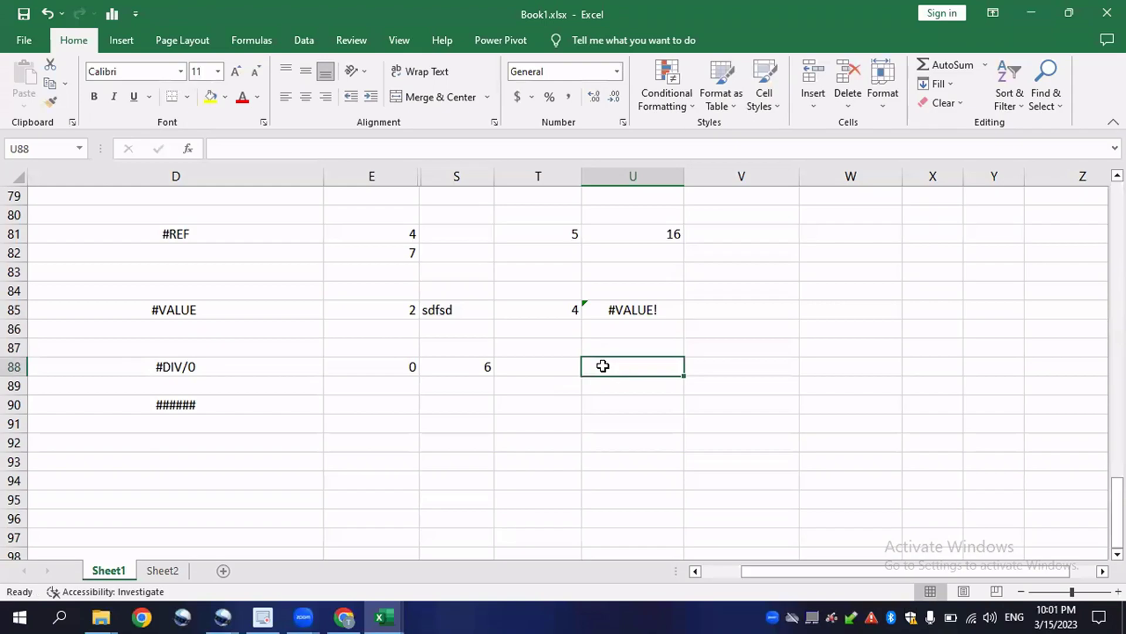
text(=)
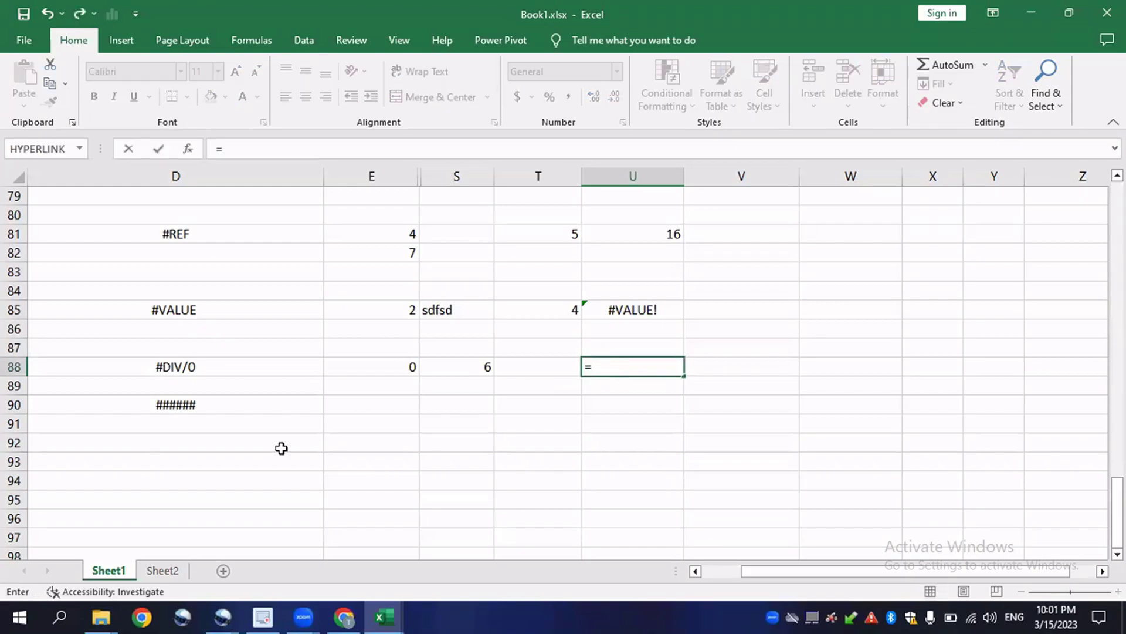
text(sum()
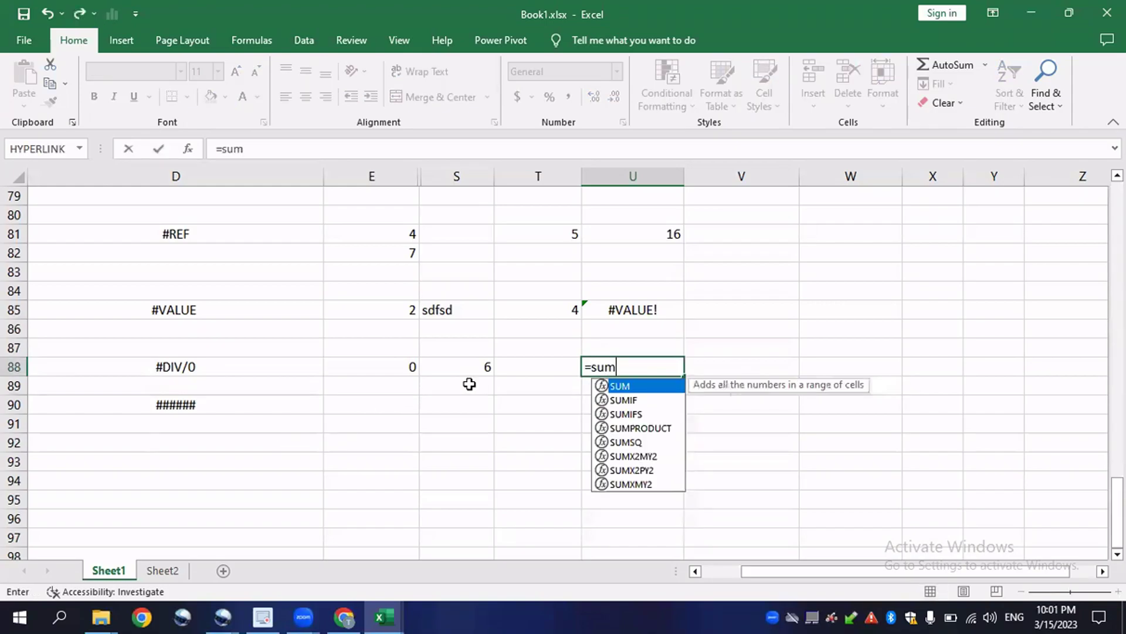
click(485, 362)
text(/)
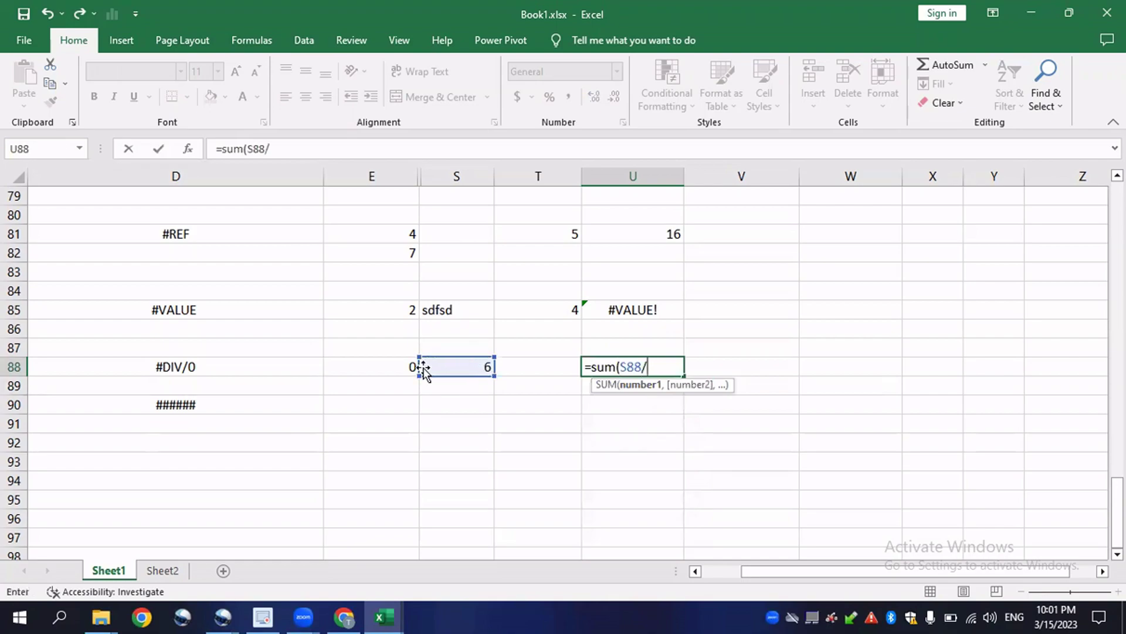
click(380, 371)
text())
key(Return)
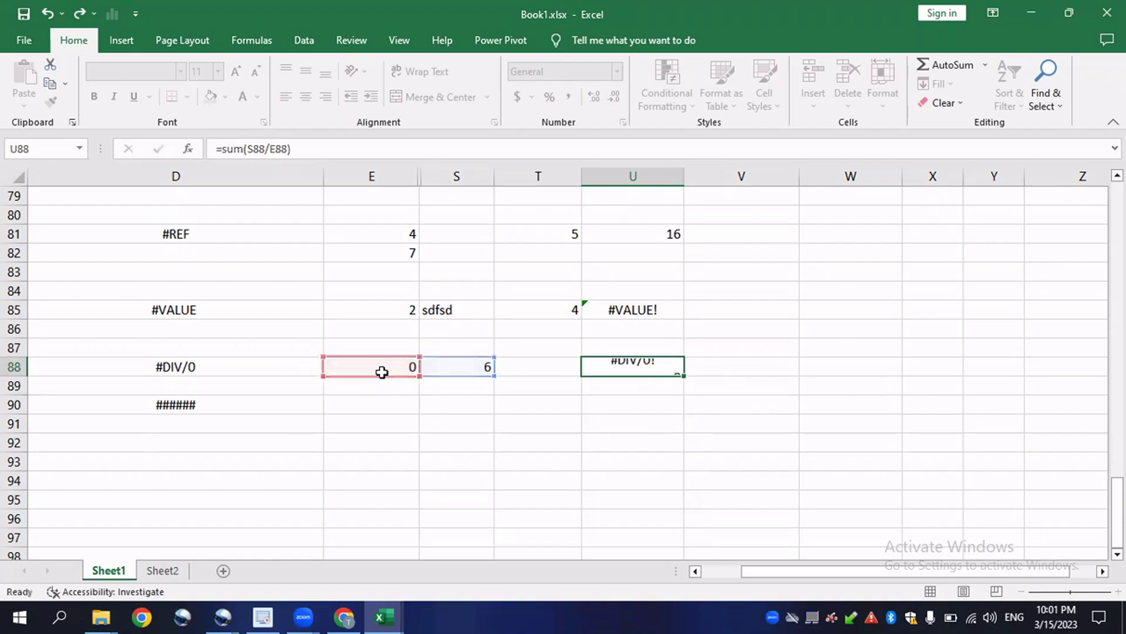
click(659, 369)
Enter the plain division formula =S88/E88 in U89.
click(634, 388)
text(=)
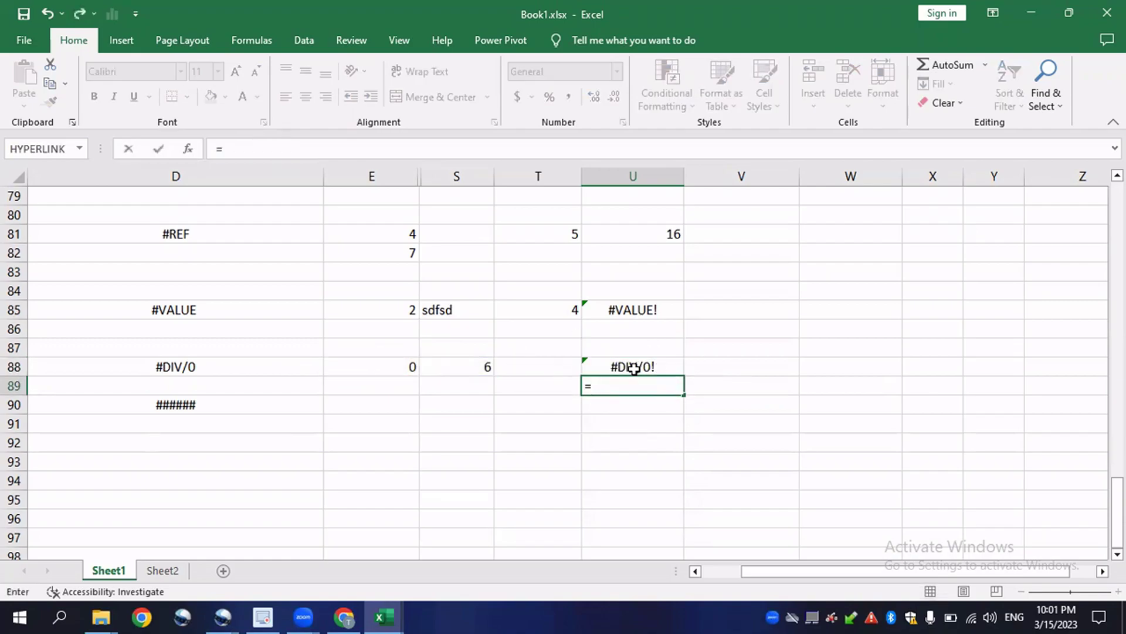
click(474, 368)
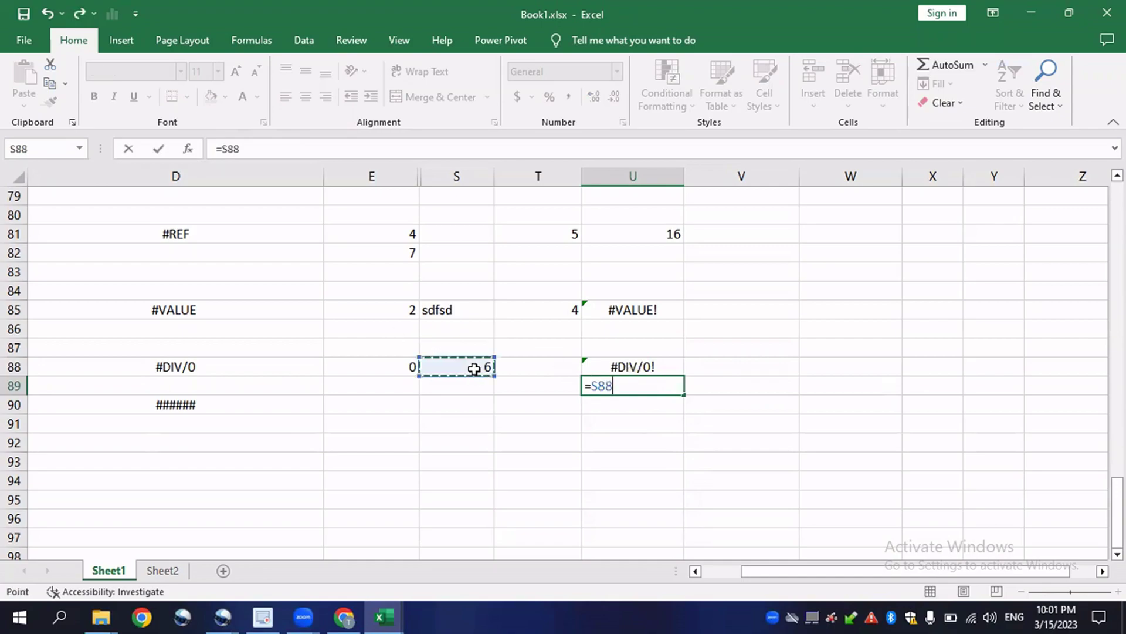
text(/)
click(391, 365)
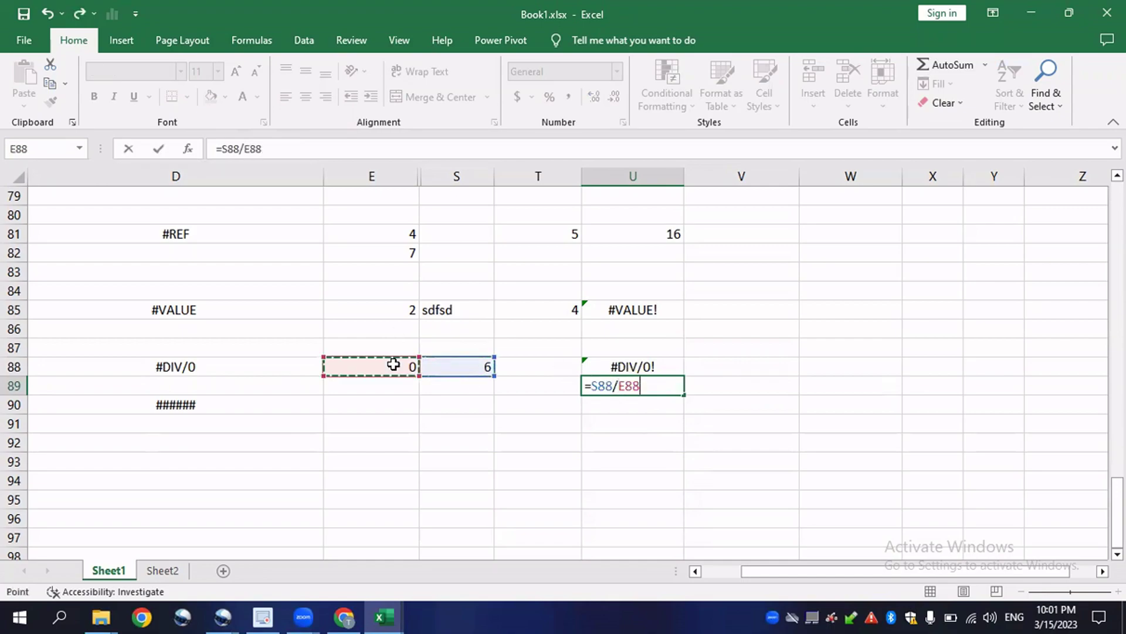
key(Return)
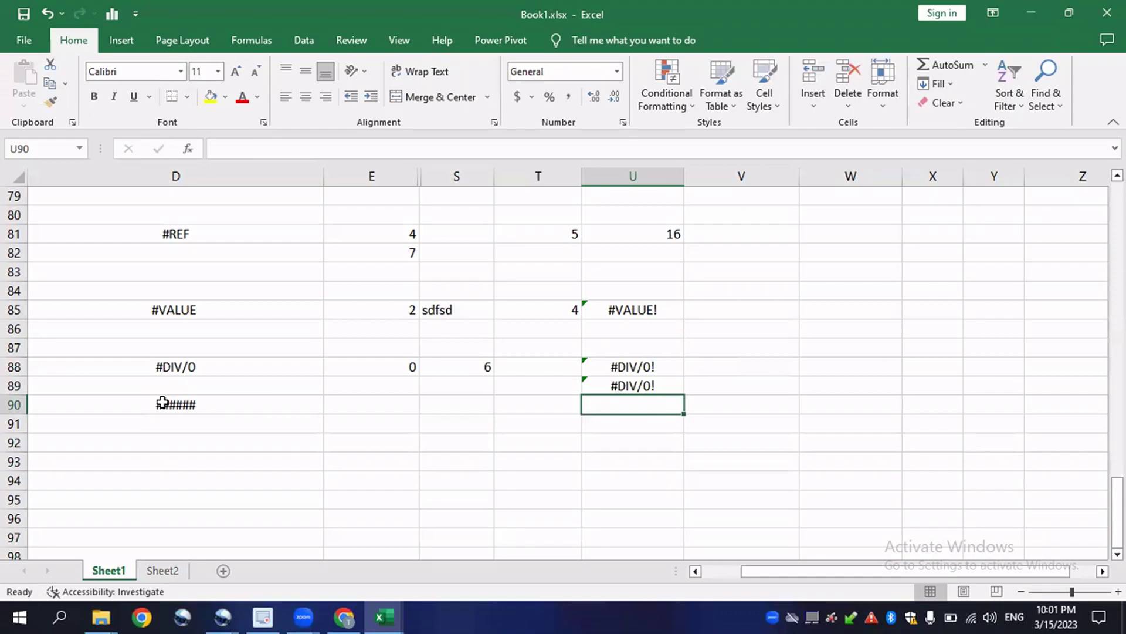
Move the ###### label from D90 down to D92.
click(162, 403)
drag(178, 397, 171, 440)
drag(170, 440, 170, 441)
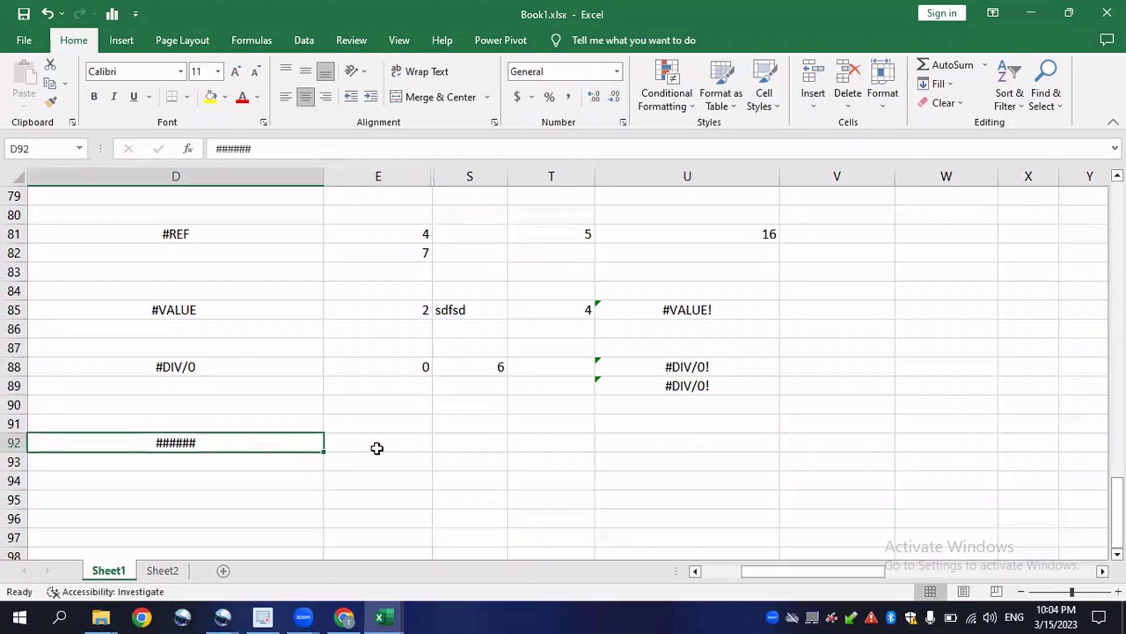
Enter the formula =TODAY() in E92 beside the ###### label.
click(415, 441)
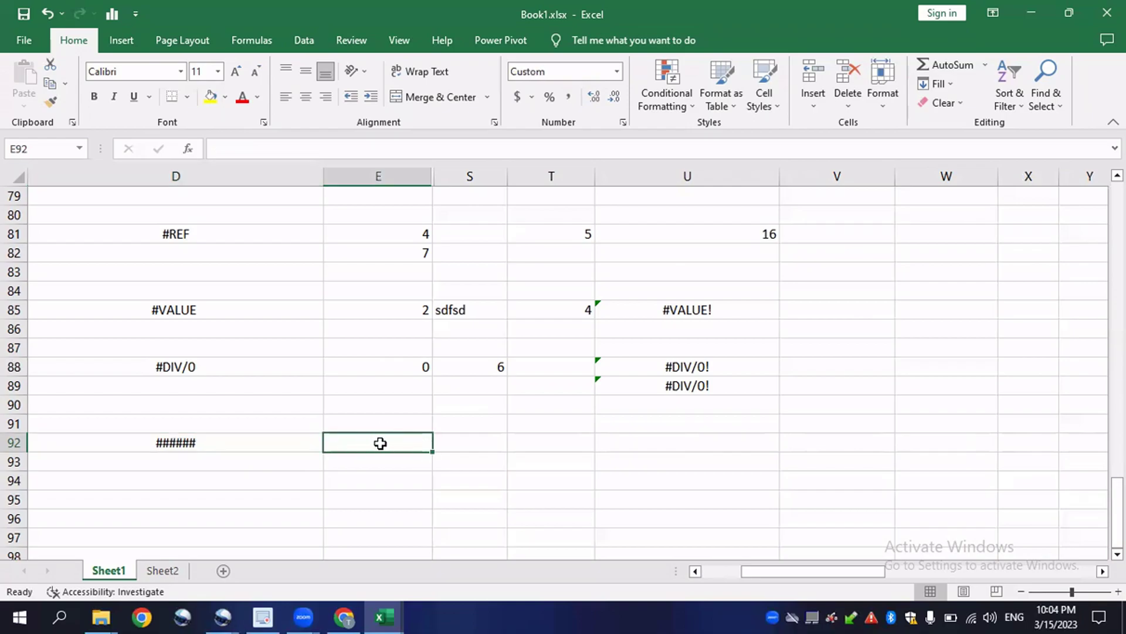
text(=)
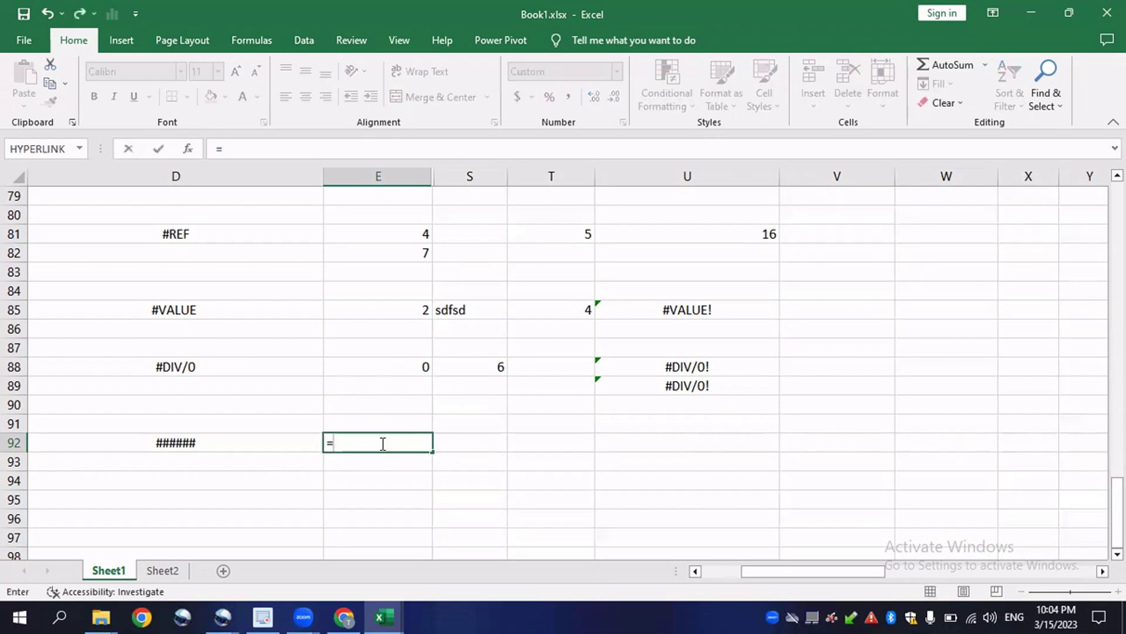
text(TODAY())
key(Return)
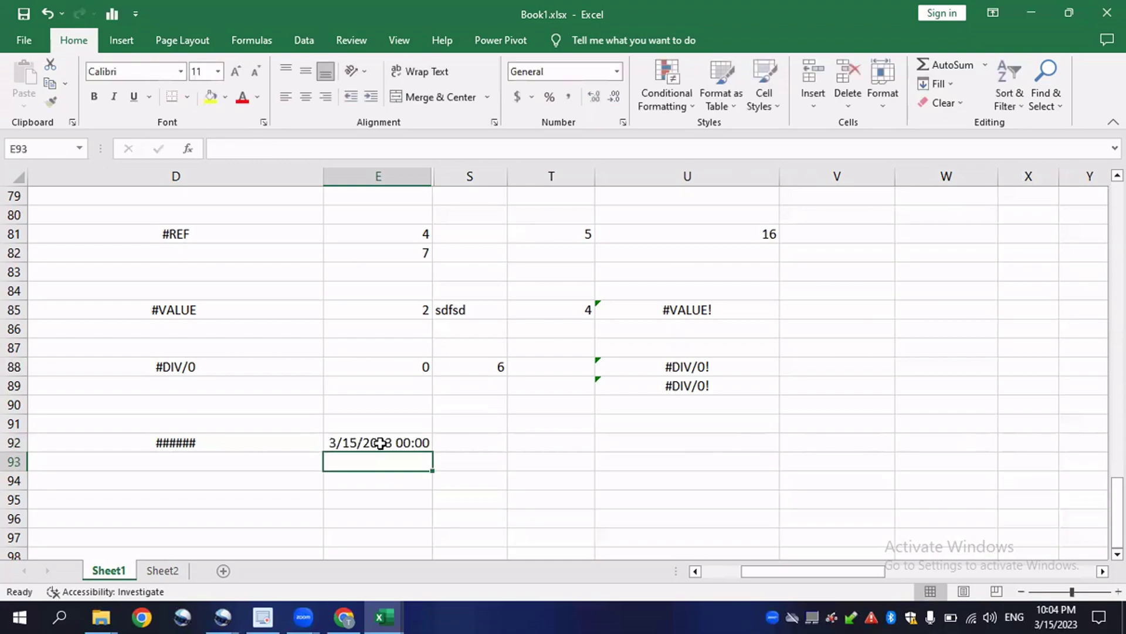
Clear the TODAY formula from E92.
click(380, 443)
double_click(380, 443)
key(BackSpace)
key(BackSpace)
key(BackSpace)
key(BackSpace)
key(BackSpace)
key(BackSpace)
key(BackSpace)
key(BackSpace)
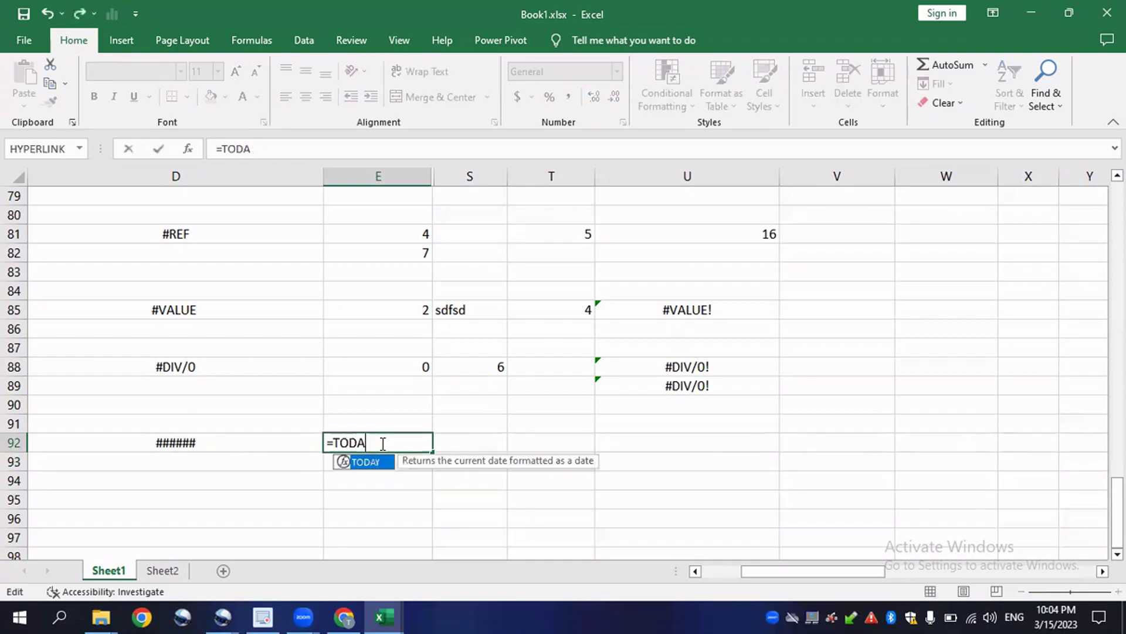
key(Return)
Enter the current date and time, 3/15/2023 10:04 PM, as a static value in E92 beside the ###### label.
click(380, 443)
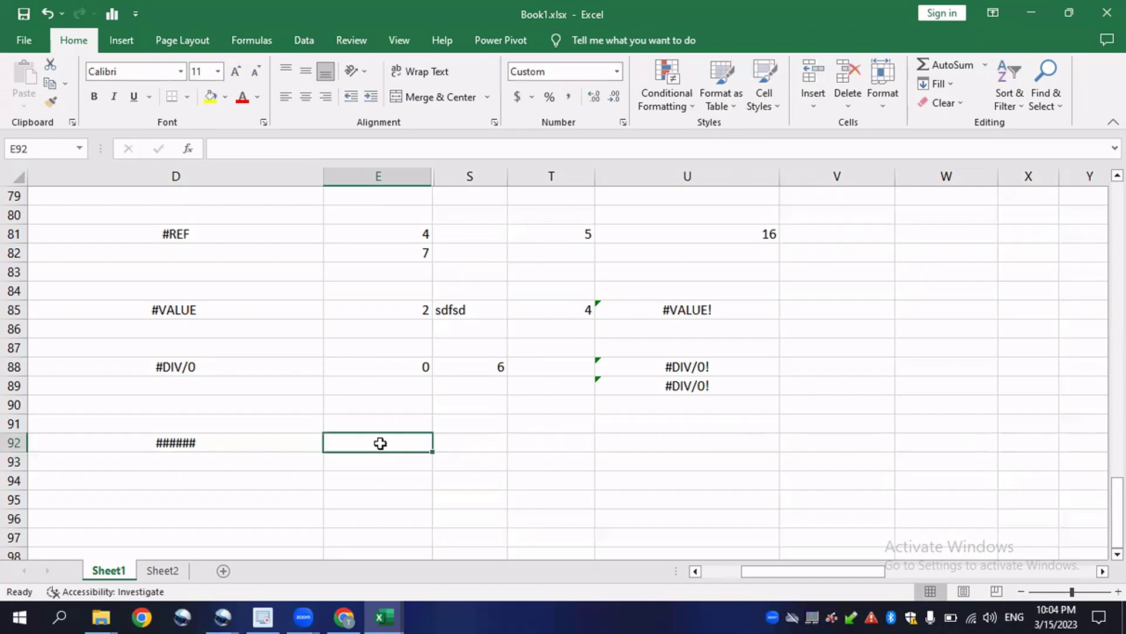
key(ctrl+semicolon)
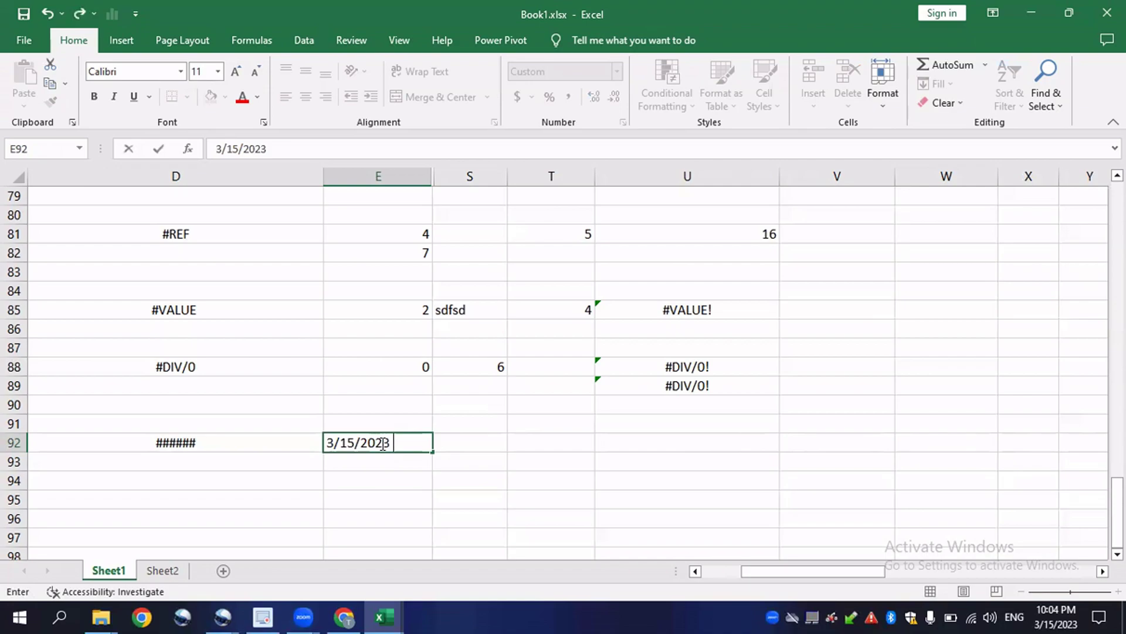
key(ctrl+shift+semicolon)
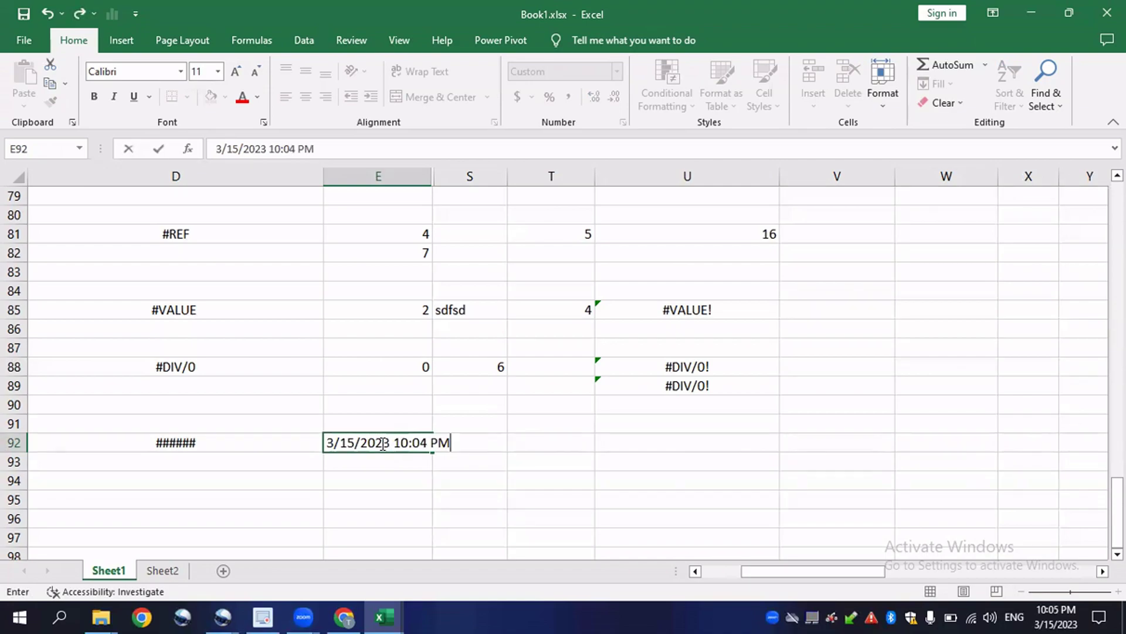
key(Return)
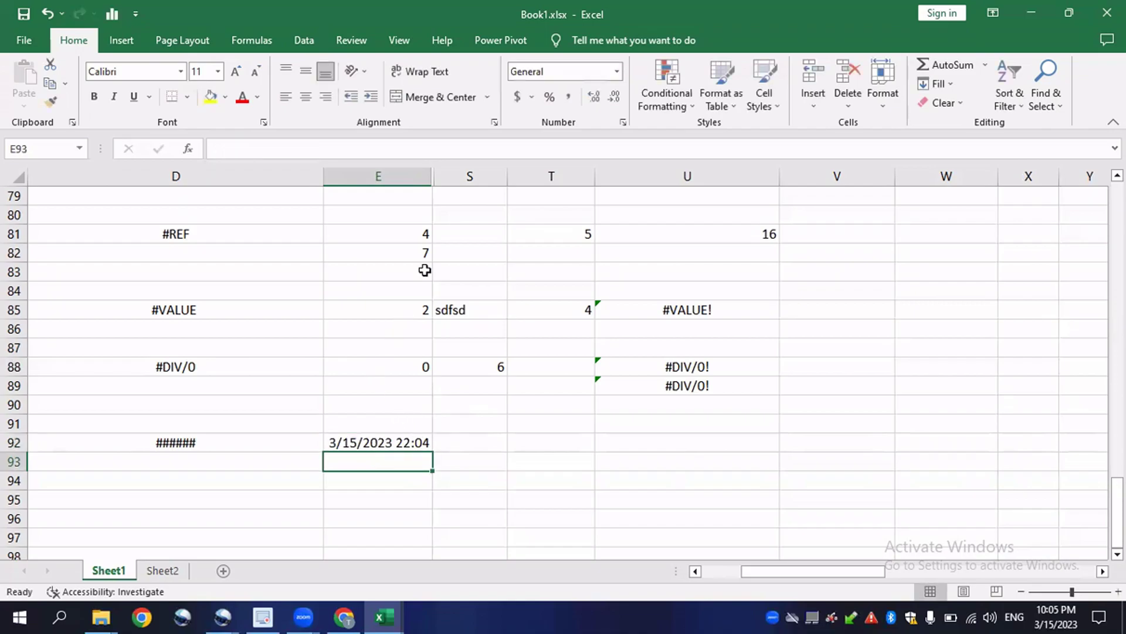
Narrow column E until it is too small to display the date and time in E92.
drag(429, 179, 408, 181)
drag(401, 180, 400, 181)
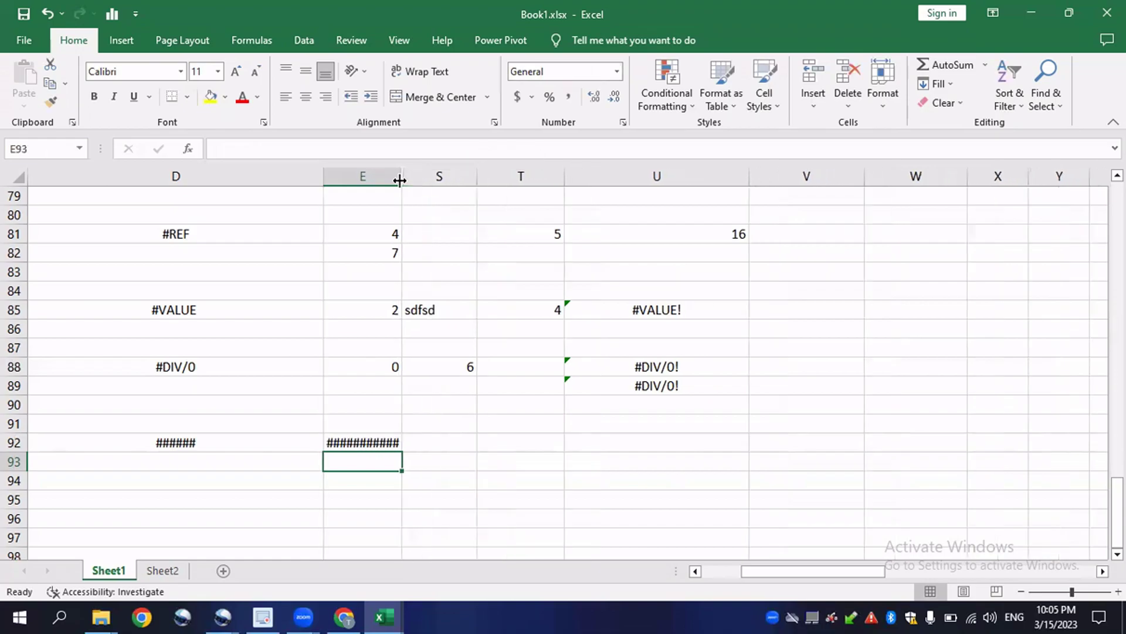
click(353, 441)
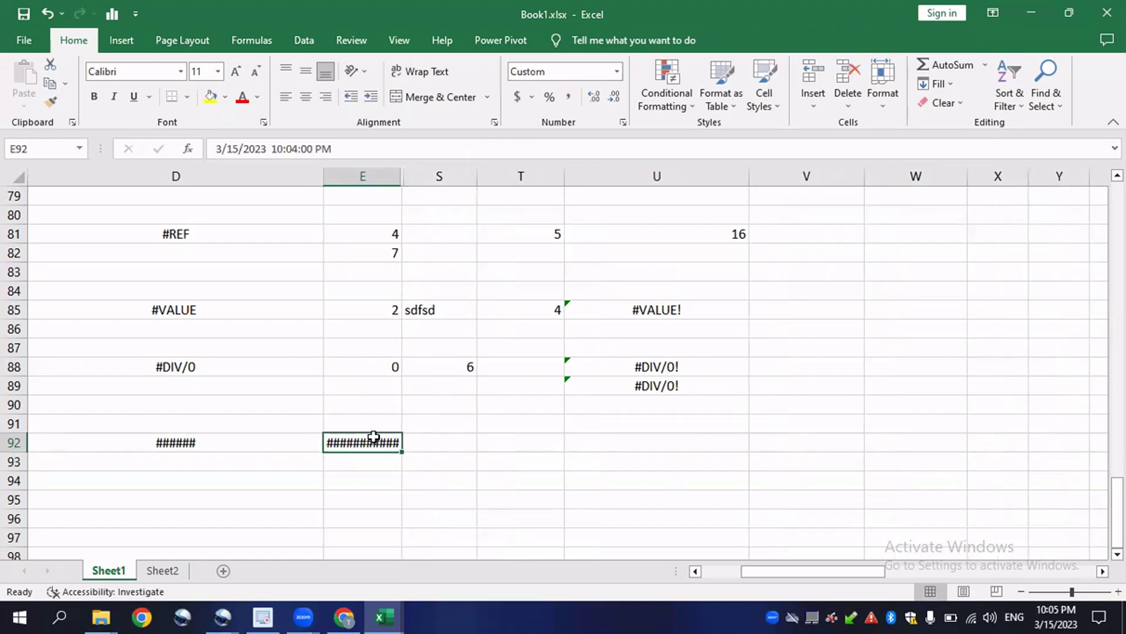
Widen column E enough to fit the full date and time in E92.
drag(401, 174, 439, 184)
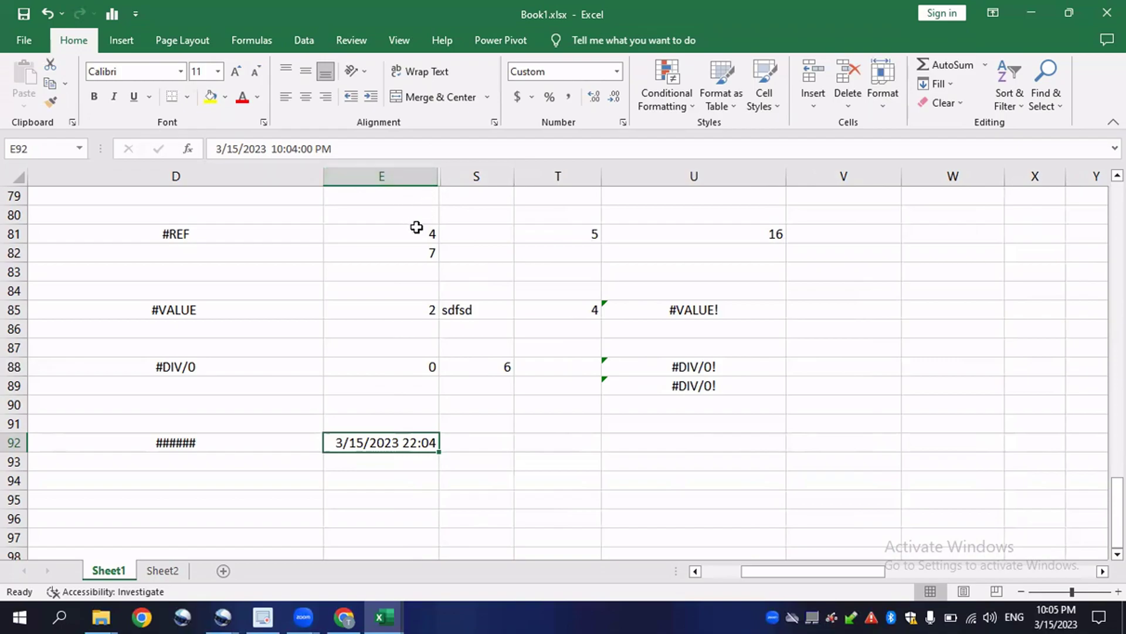
click(417, 405)
click(410, 439)
click(189, 443)
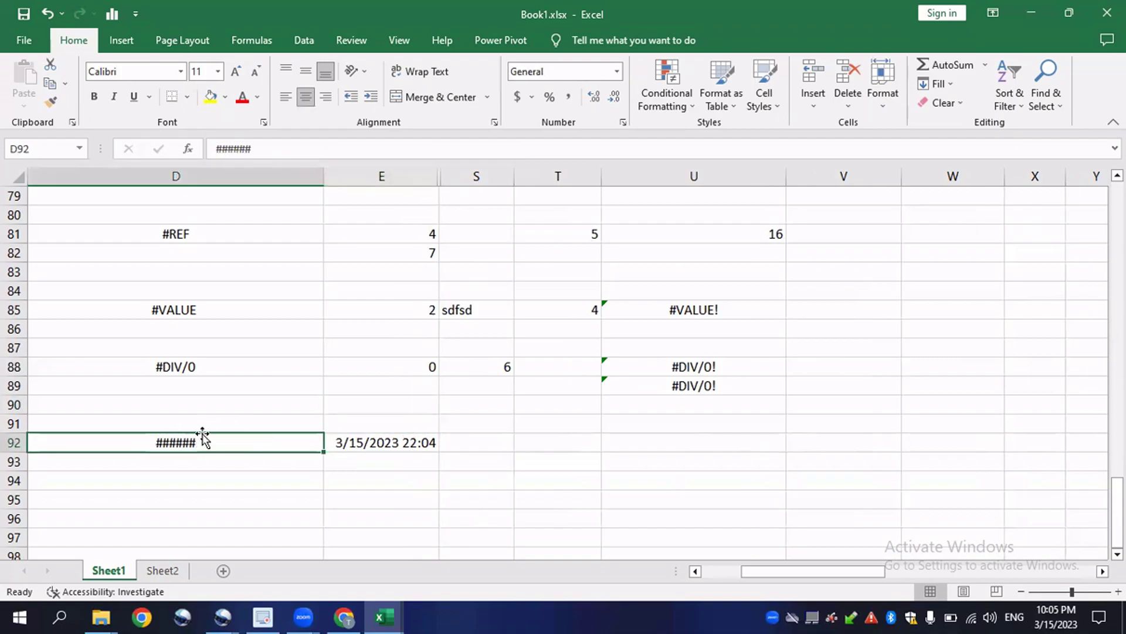
click(508, 442)
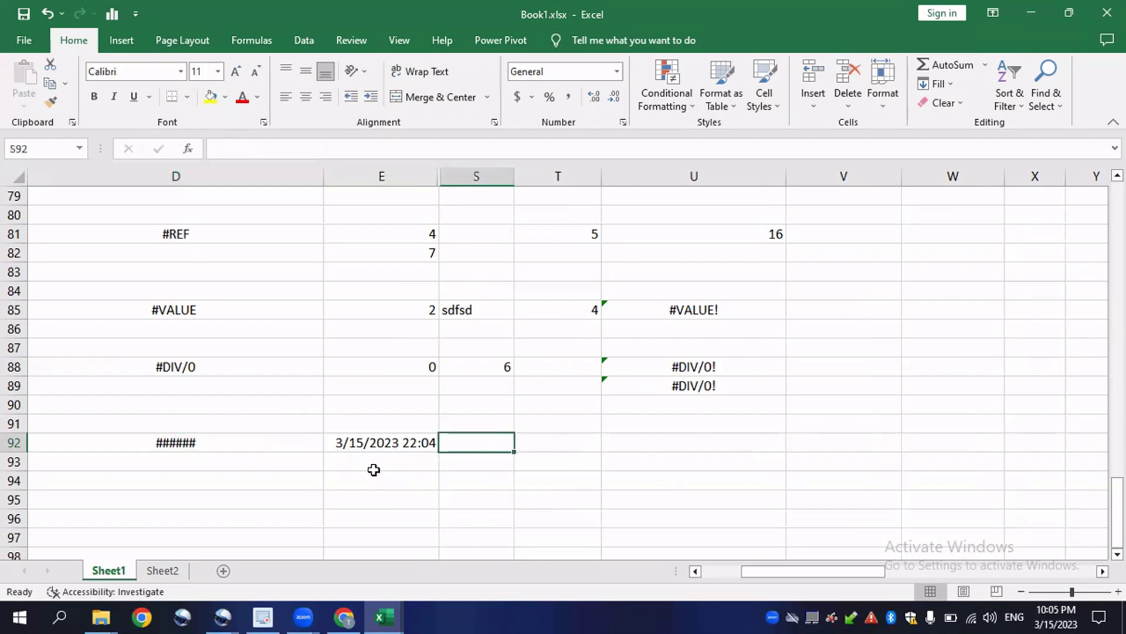